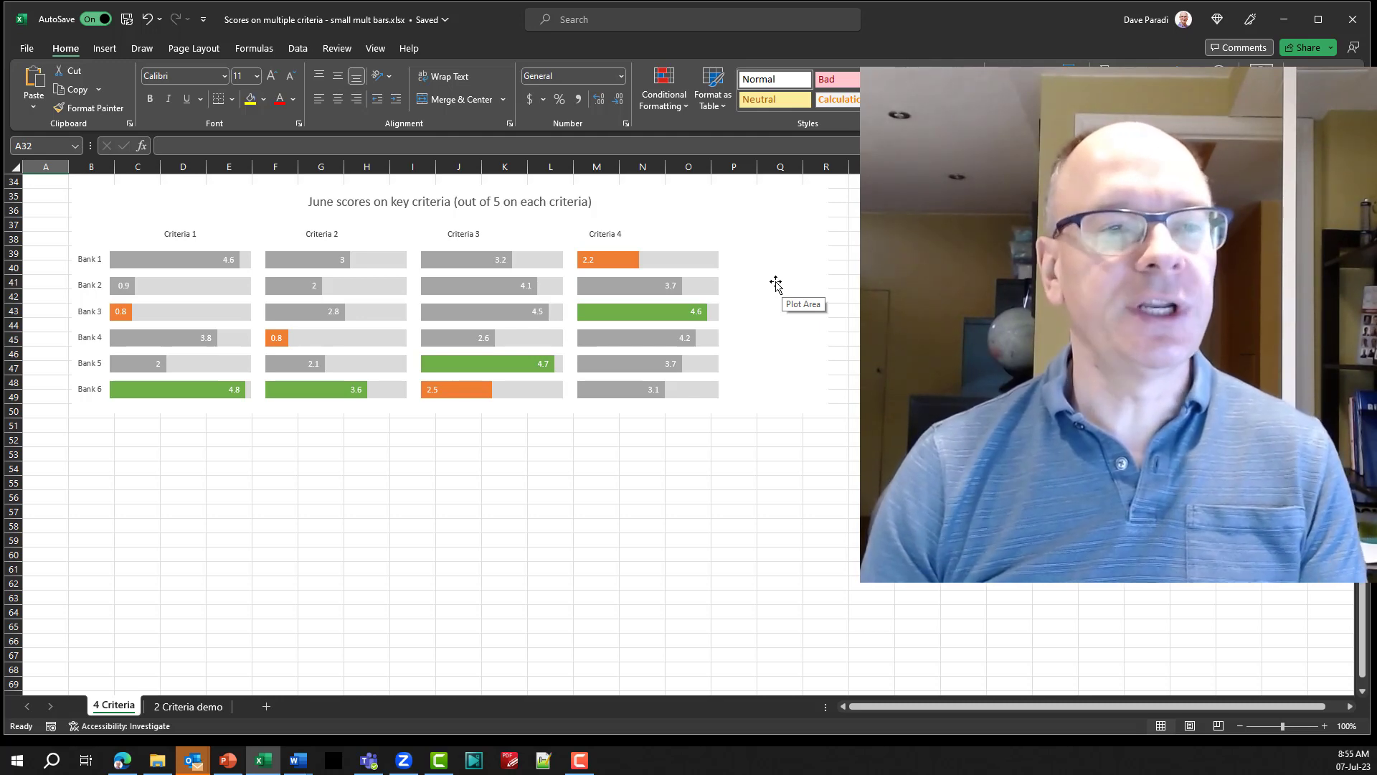
# Review the data tables and the finished small-multiple bar chart on the 4 Criteria sheet.
pyautogui.scroll(11, 766, 308)
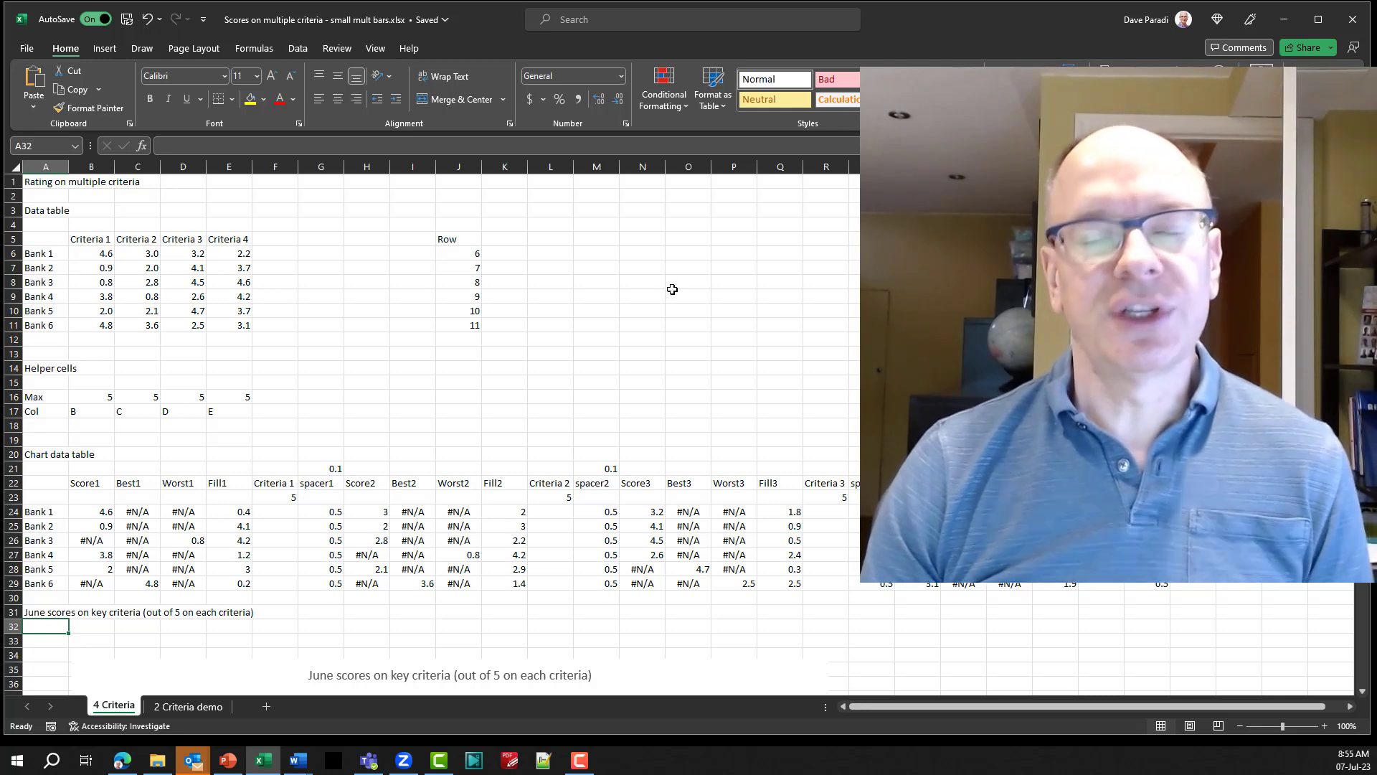
pyautogui.scroll(-7, 700, 290)
pyautogui.scroll(-4, 705, 281)
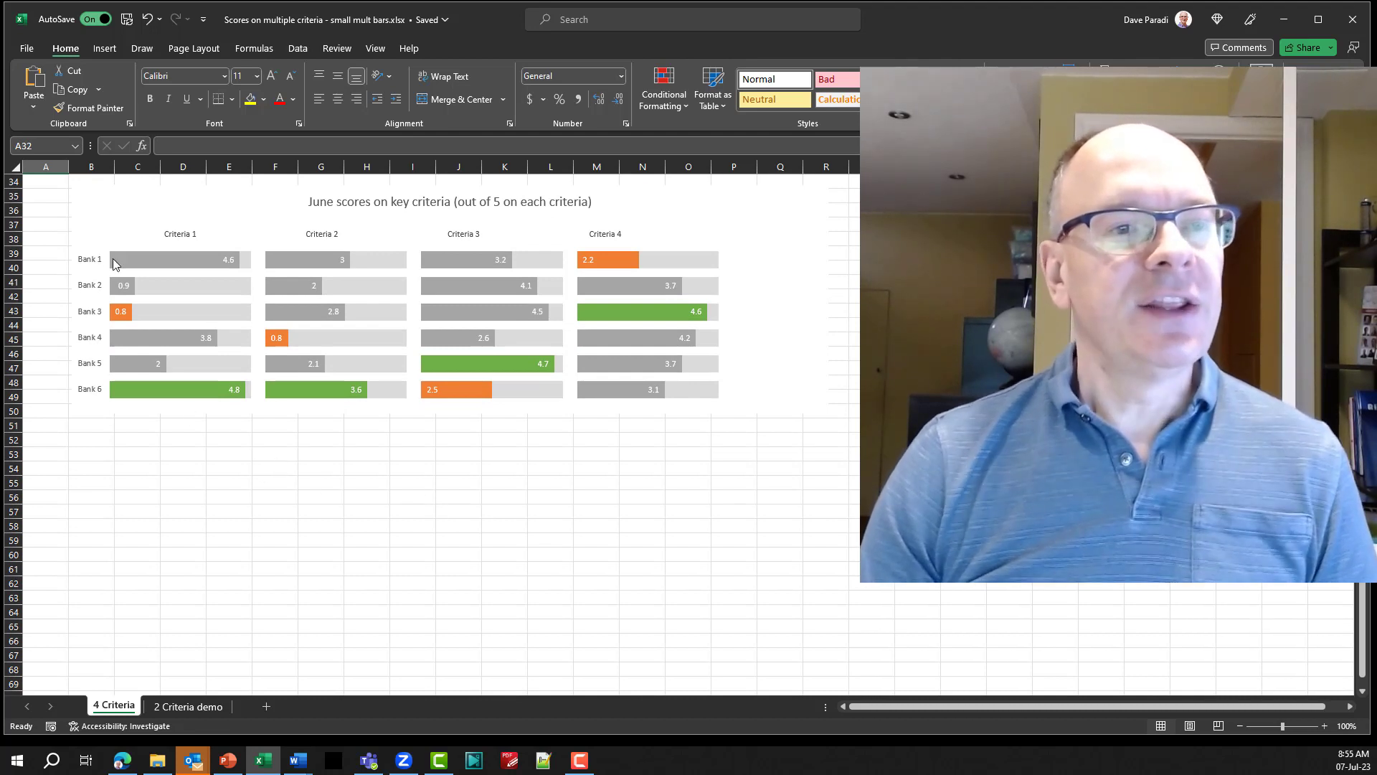
pyautogui.moveTo(135, 264)
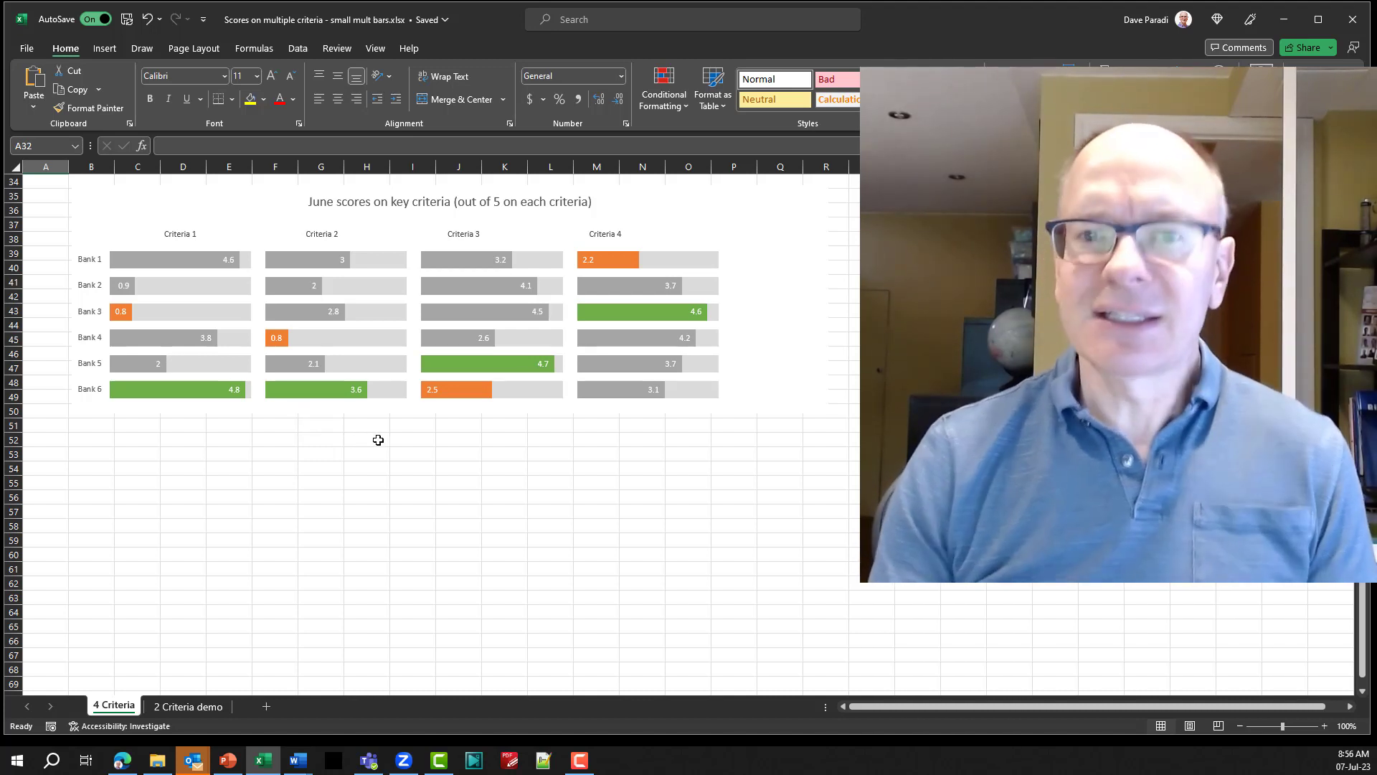
# Switch to the 2 Criteria demo sheet and review the helper cells, placeholder row label and Score1 heading.
pyautogui.click(188, 707)
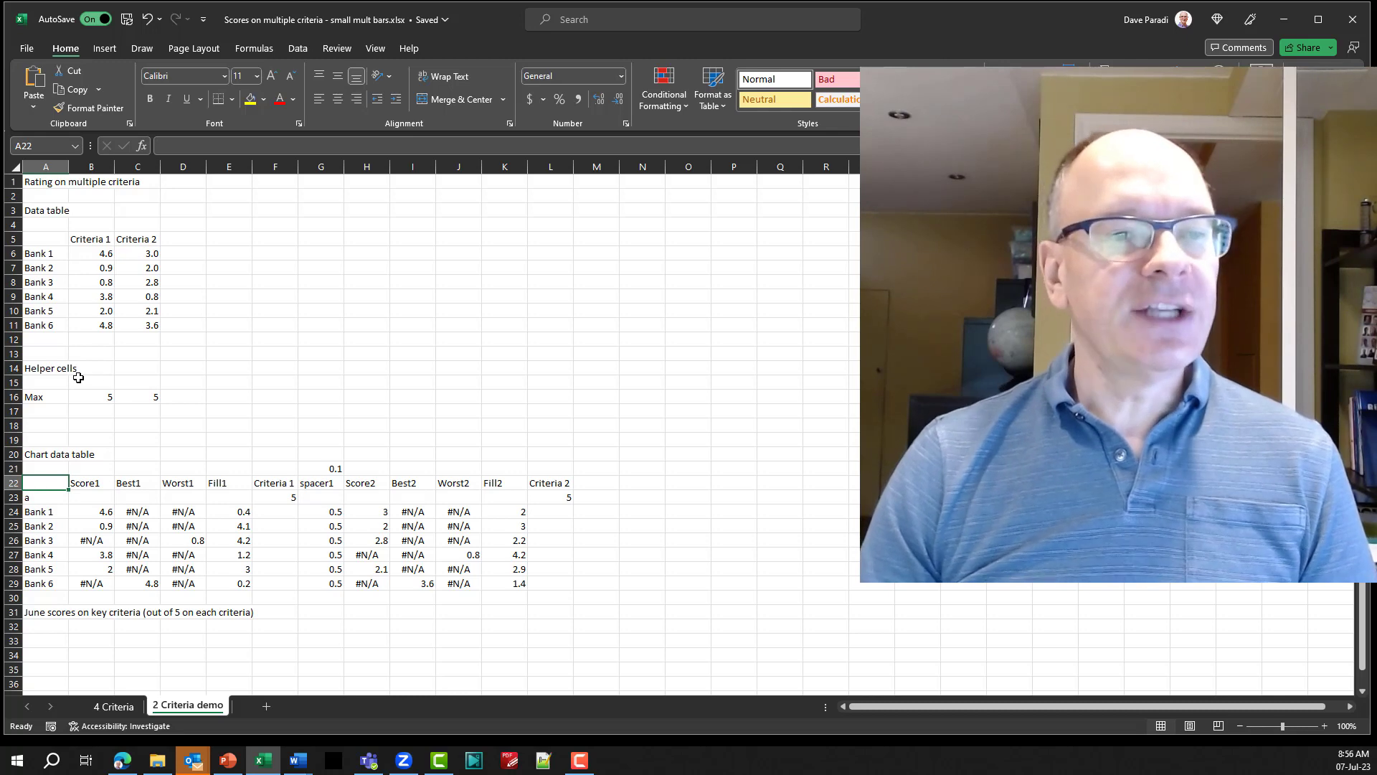
pyautogui.click(55, 370)
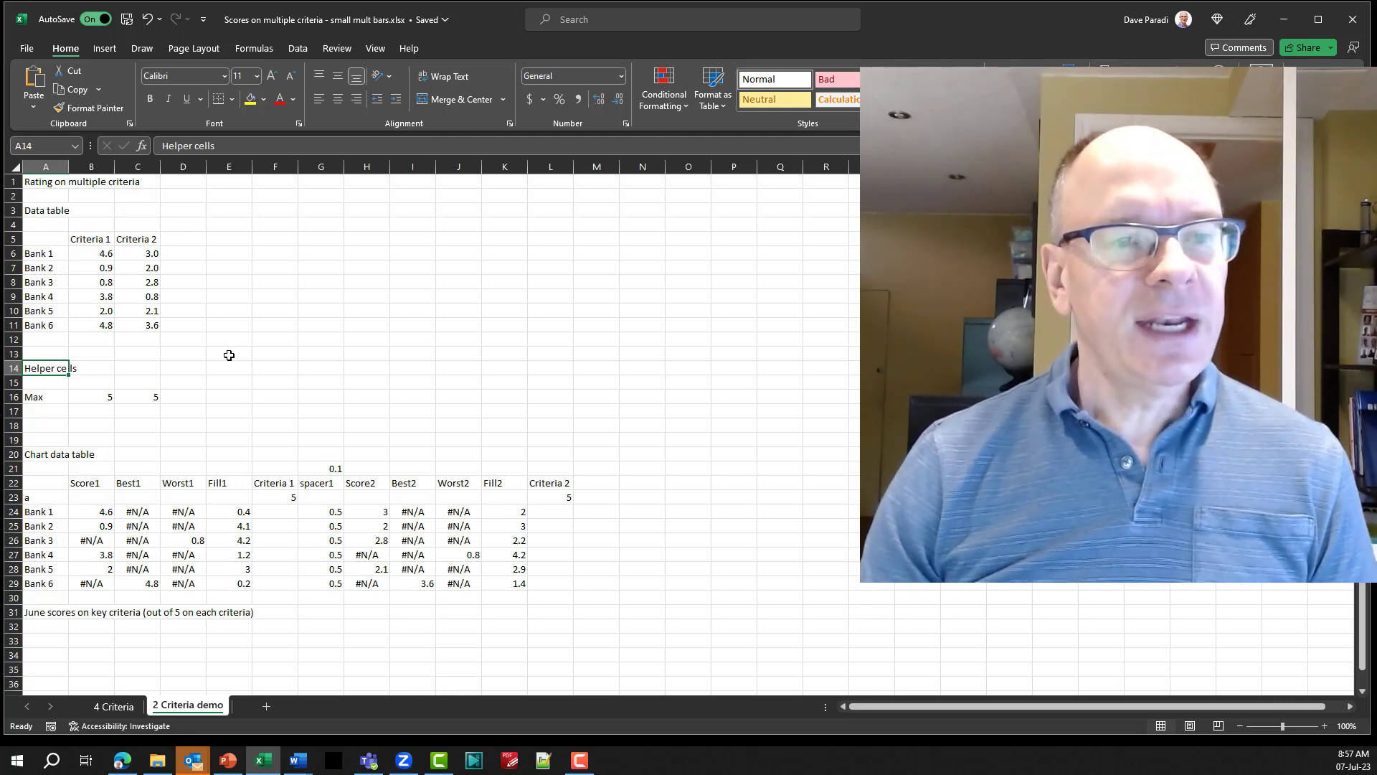
pyautogui.scroll(-4, 228, 344)
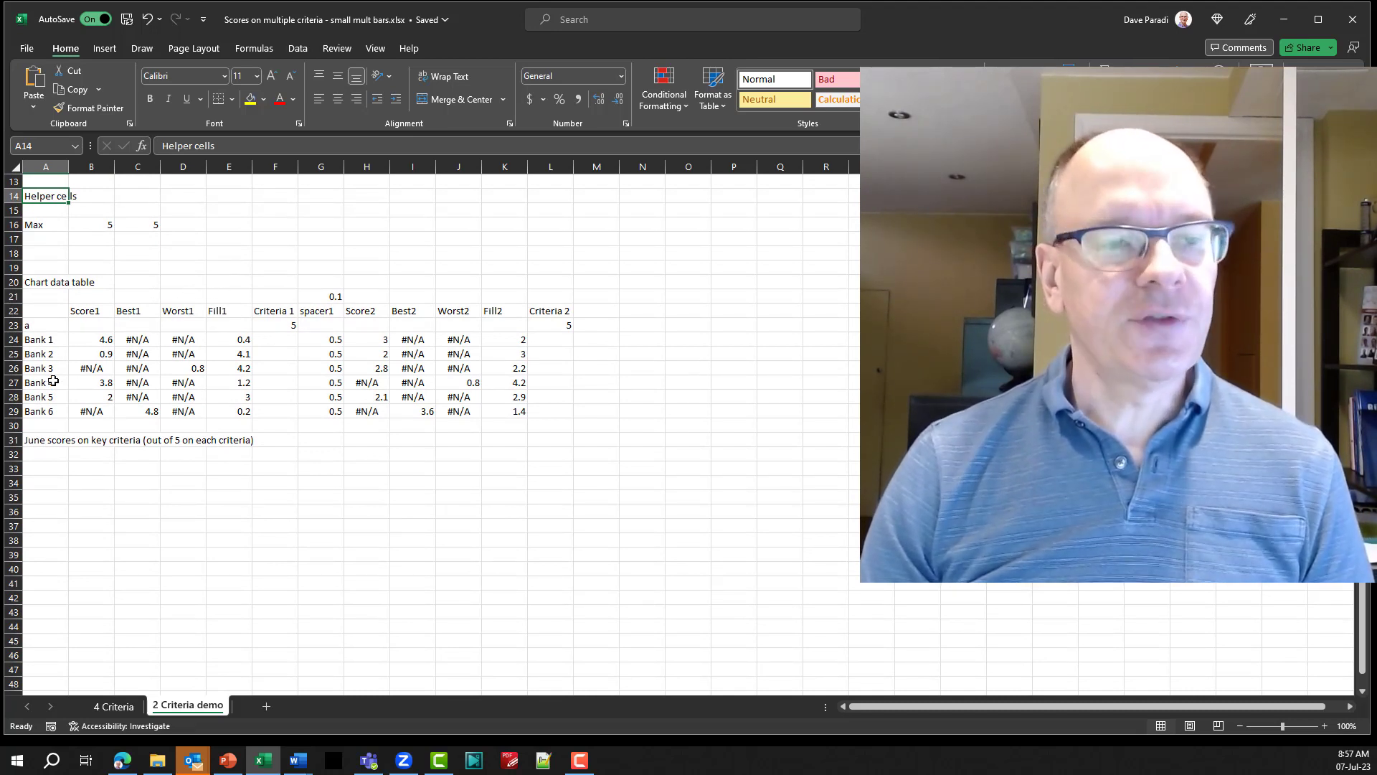
pyautogui.click(43, 325)
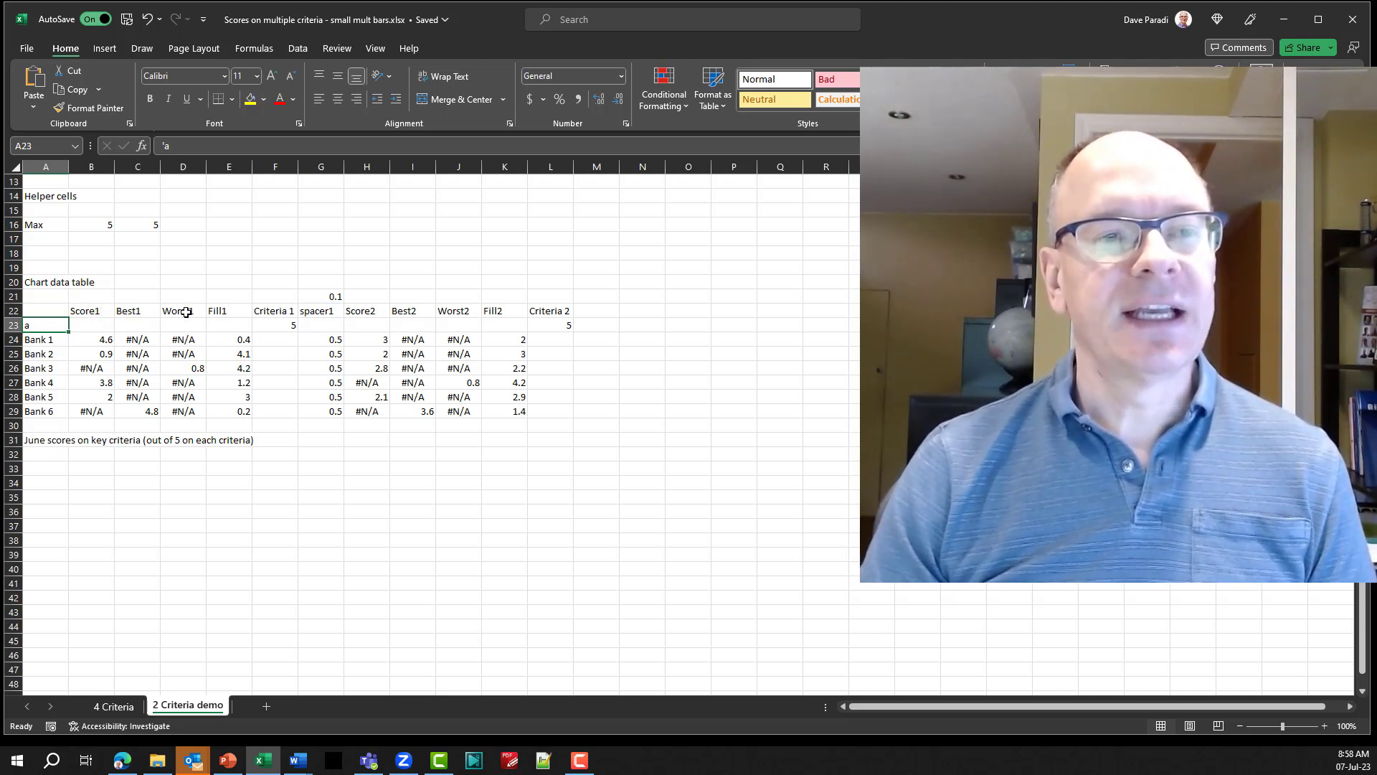
pyautogui.click(98, 314)
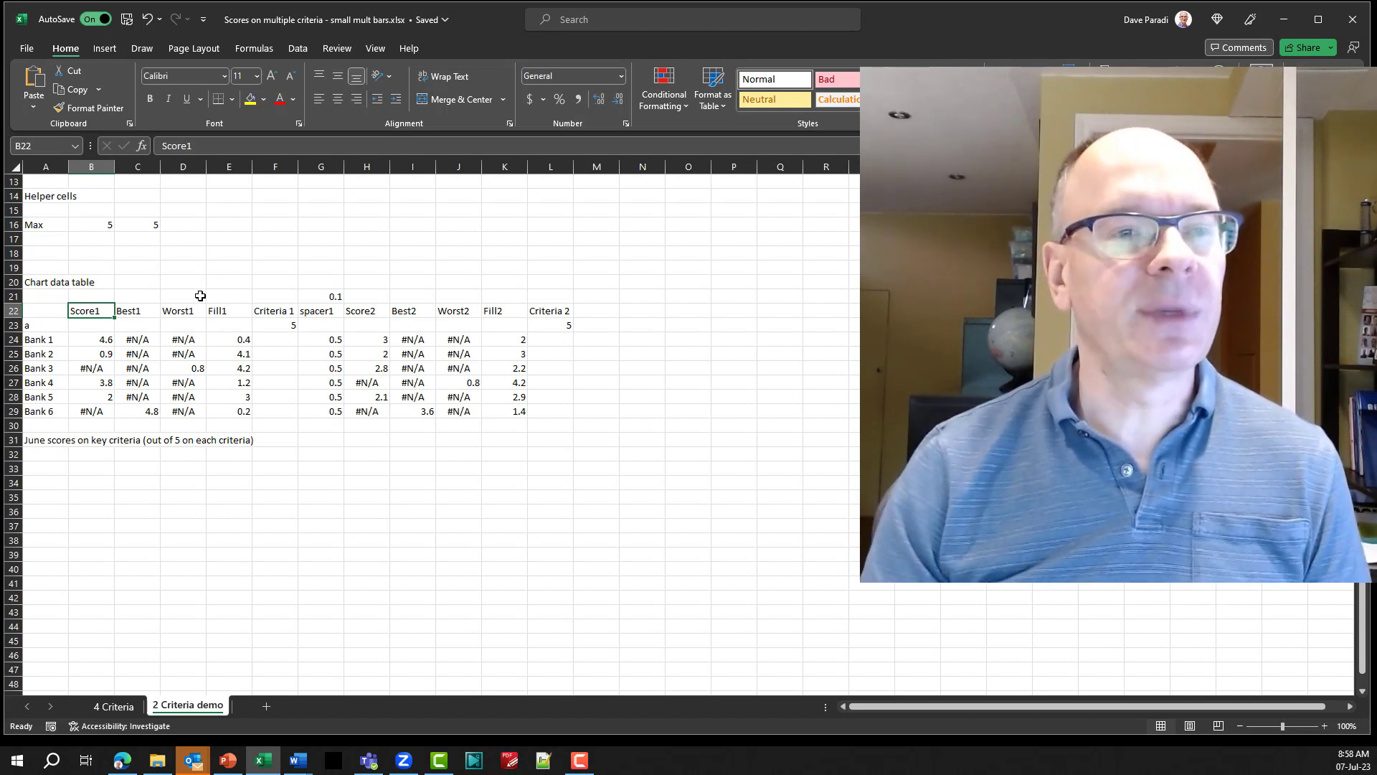
# Examine the Score1 and Best1 formulas for Bank 1 under magnification and compare them with the source data table.
pyautogui.click(87, 342)
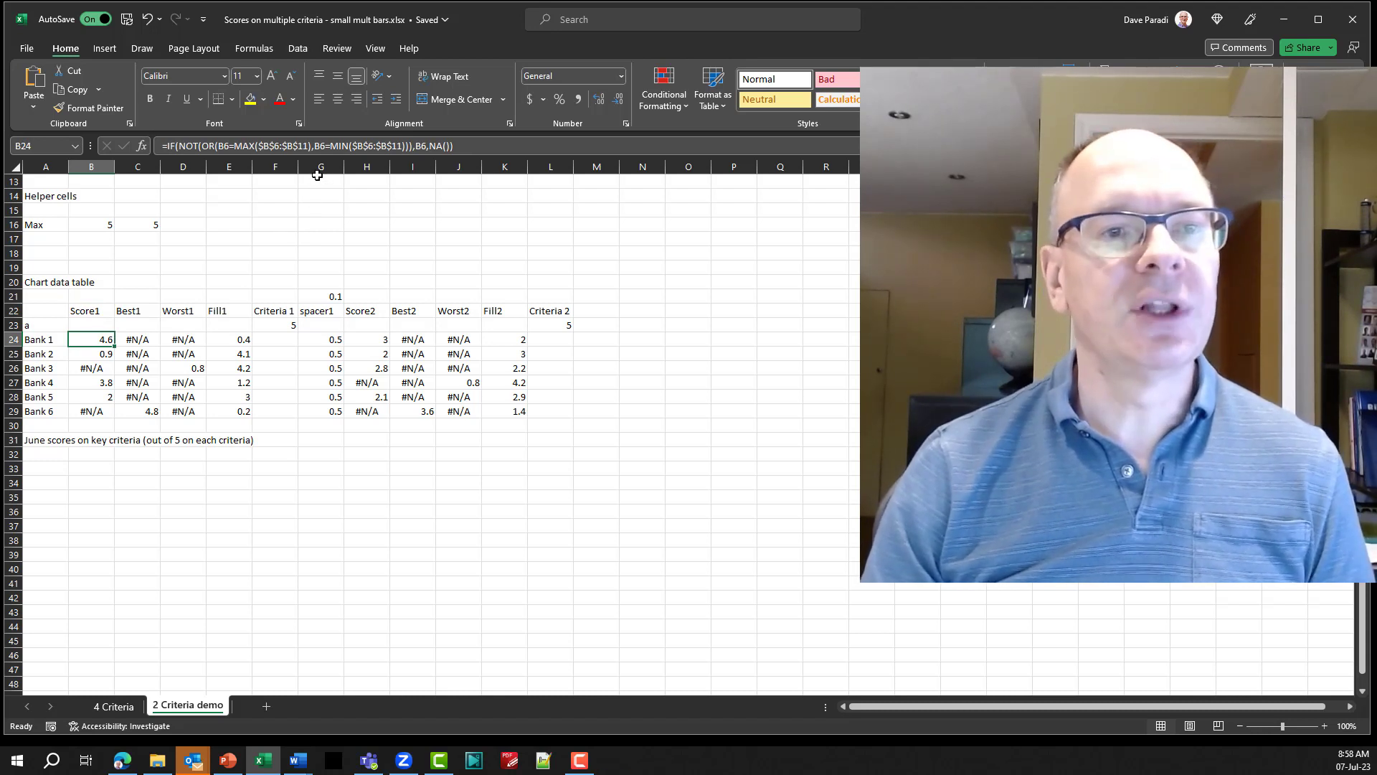
pyautogui.press('super+plus')
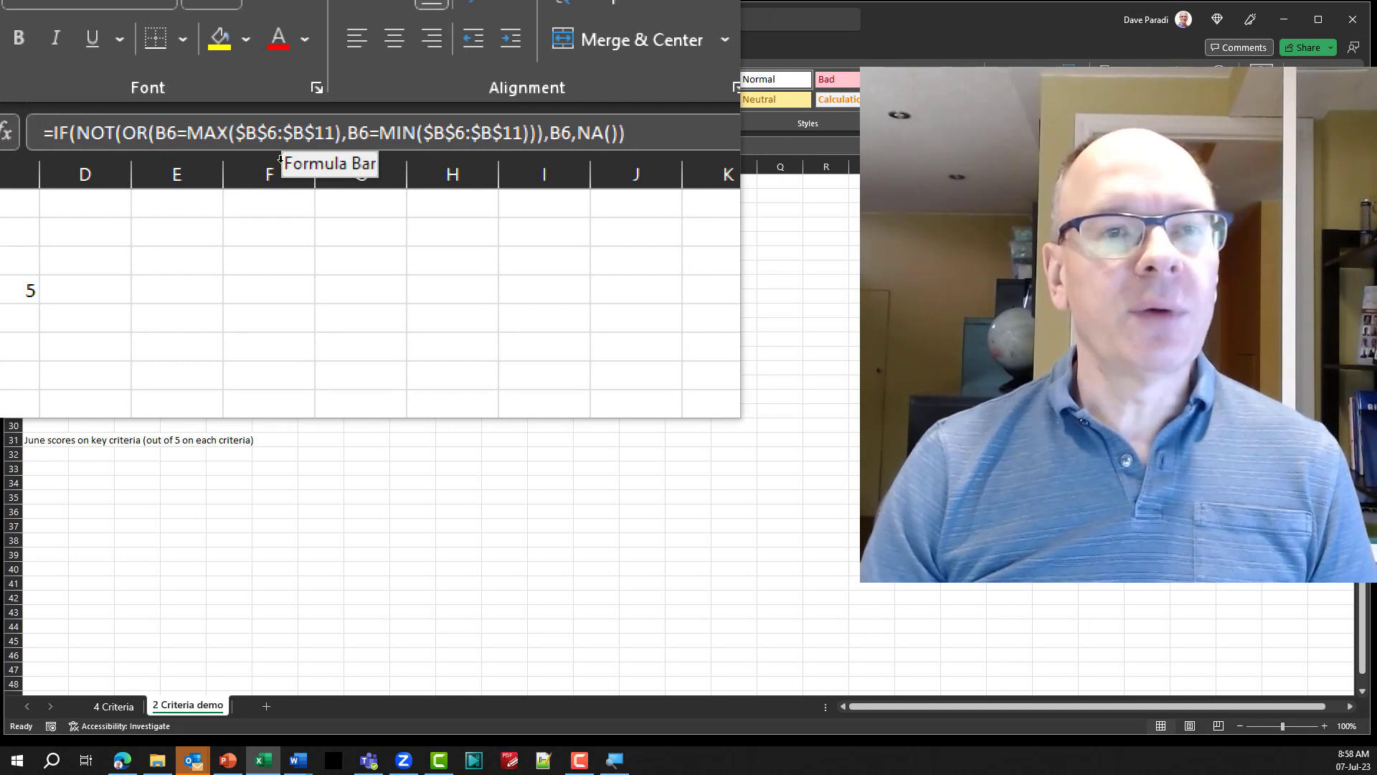
pyautogui.click(279, 167)
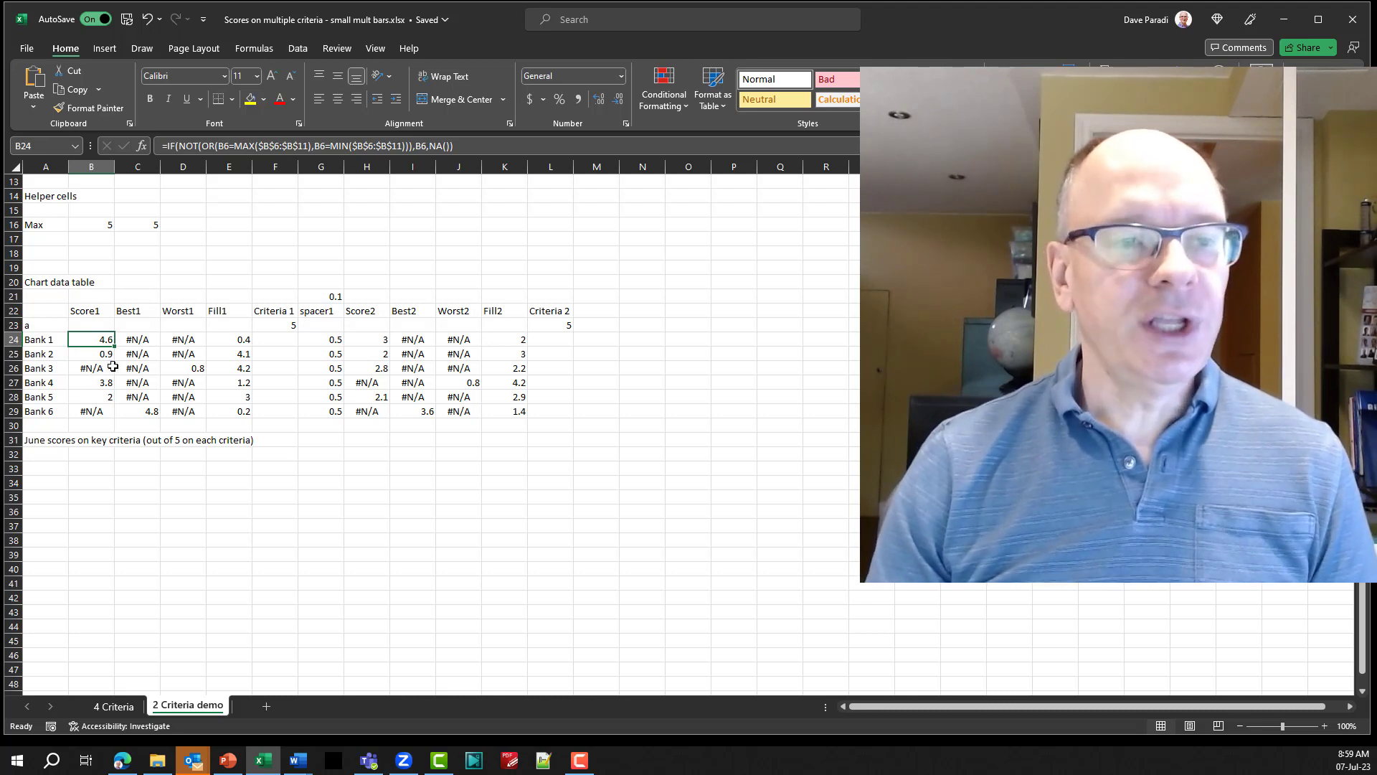
pyautogui.click(145, 343)
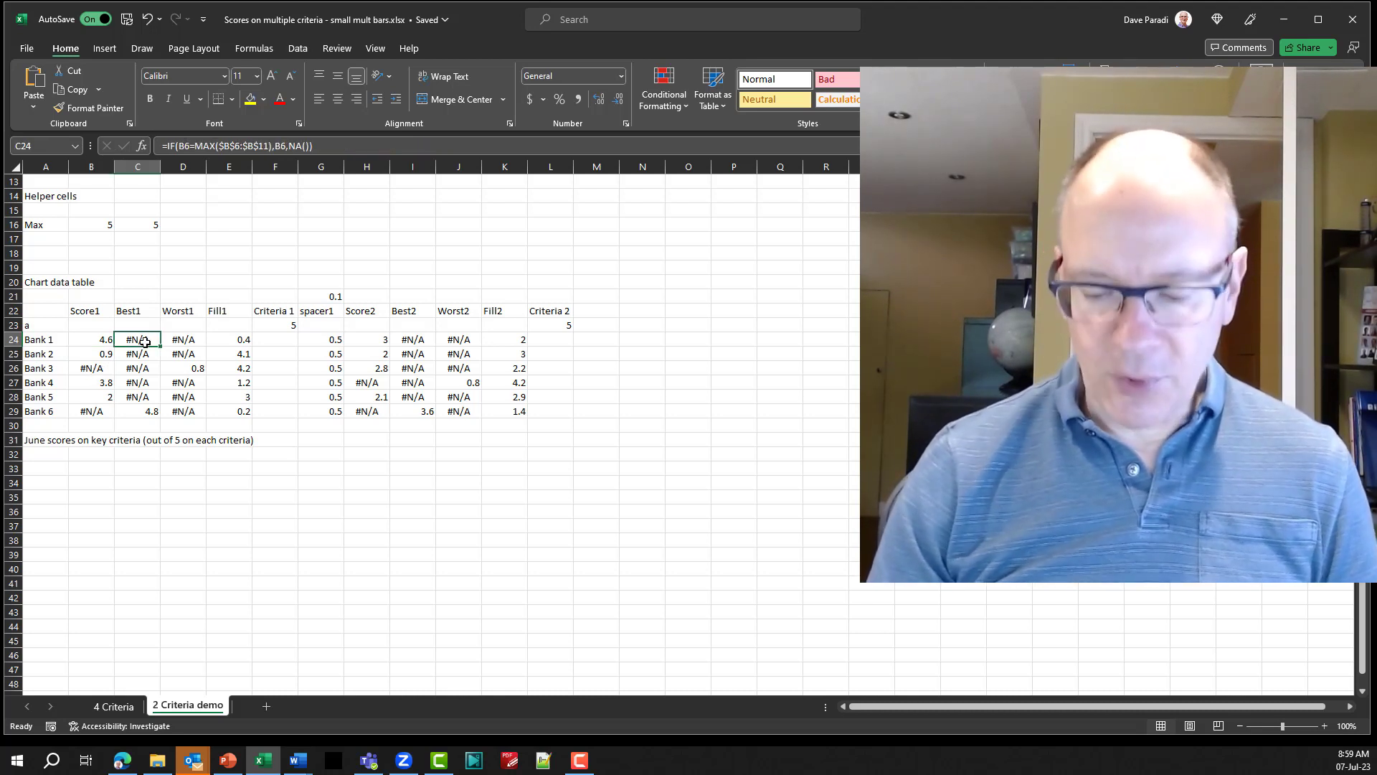
pyautogui.press('super+plus')
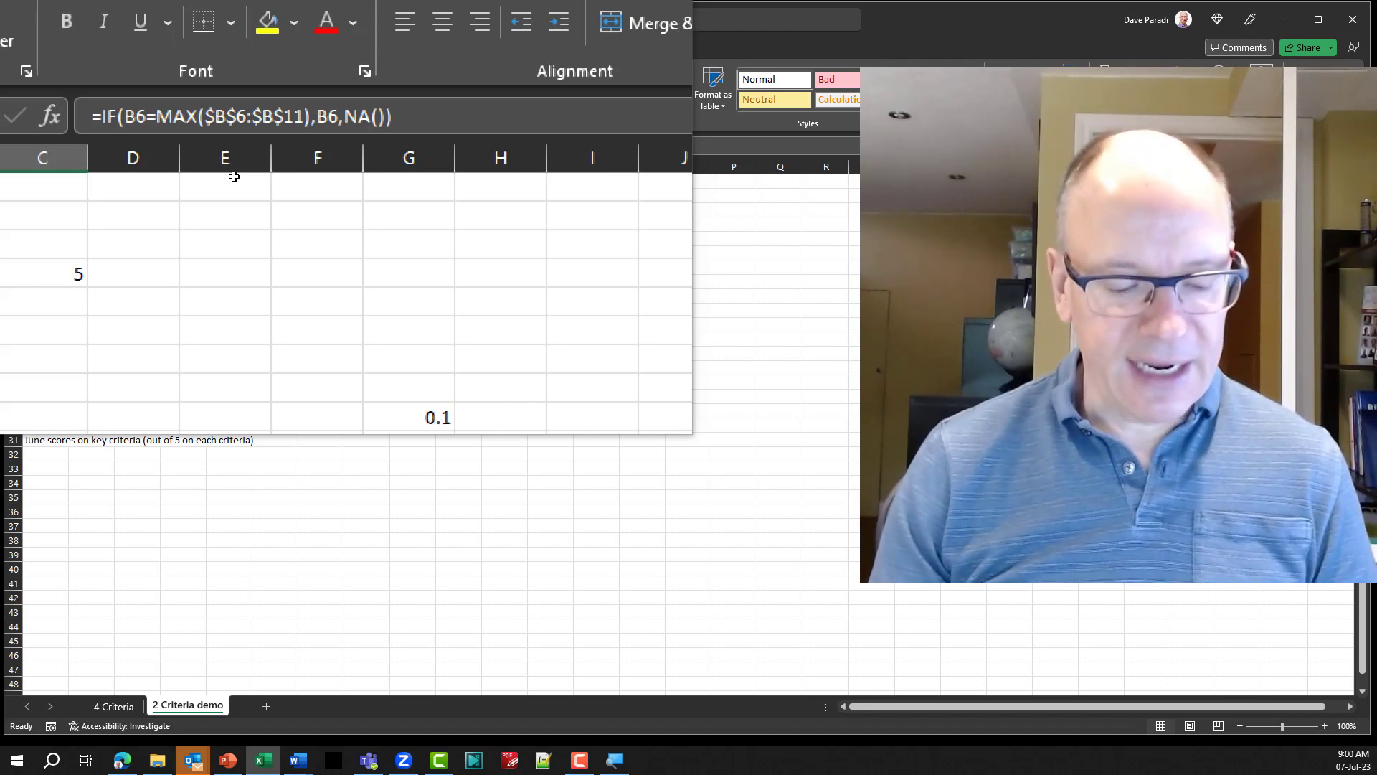
pyautogui.scroll(4, 235, 244)
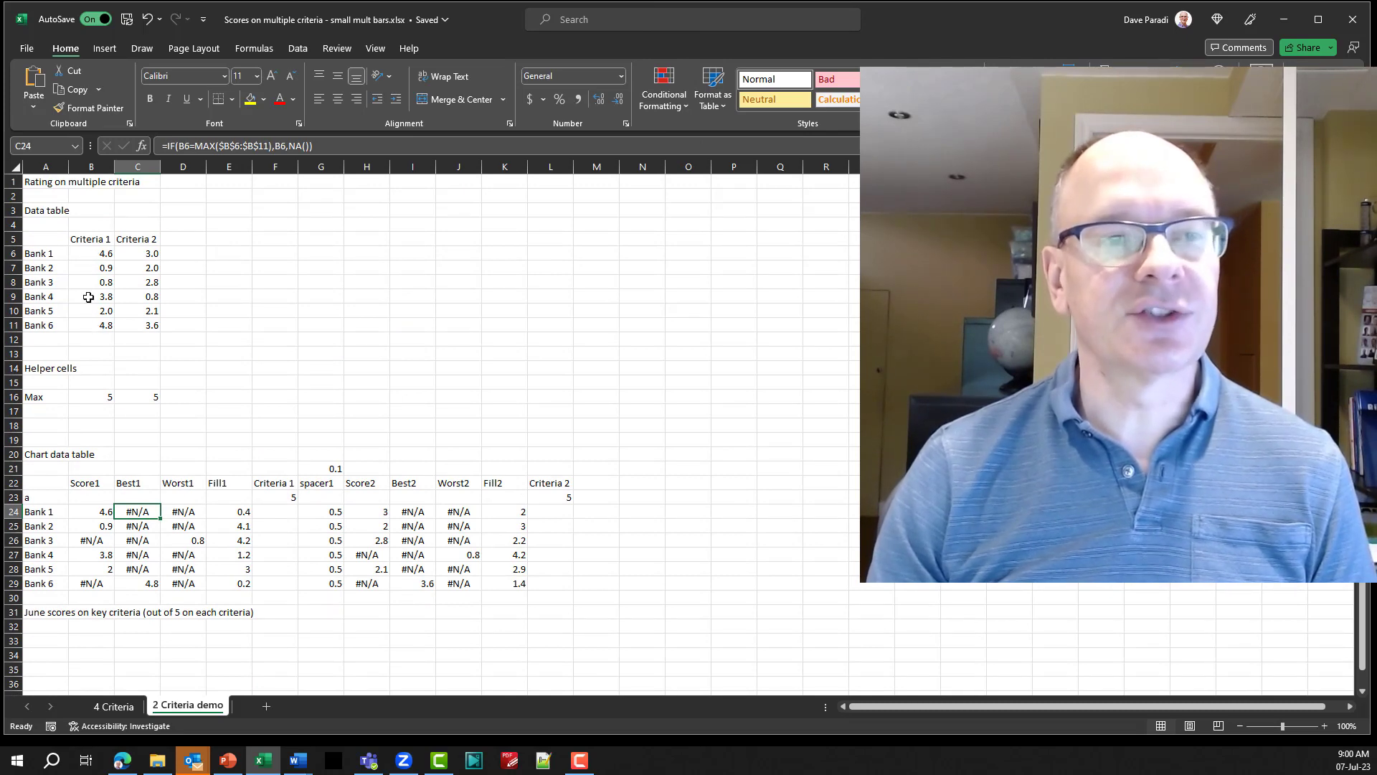
# Examine the Worst1 and Fill1 formulas for Bank 1 in the chart data table under magnification.
pyautogui.scroll(-3, 323, 304)
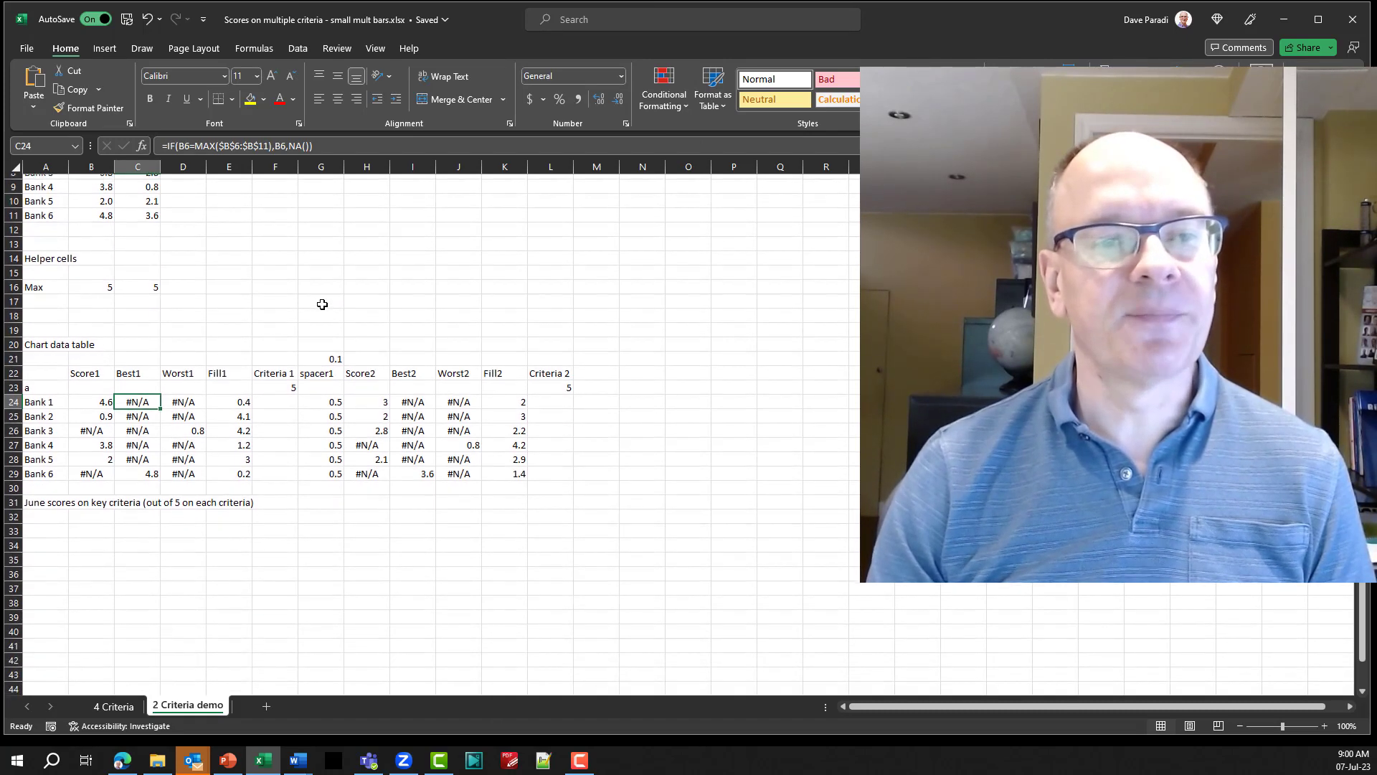
pyautogui.scroll(-2, 316, 294)
pyautogui.click(192, 340)
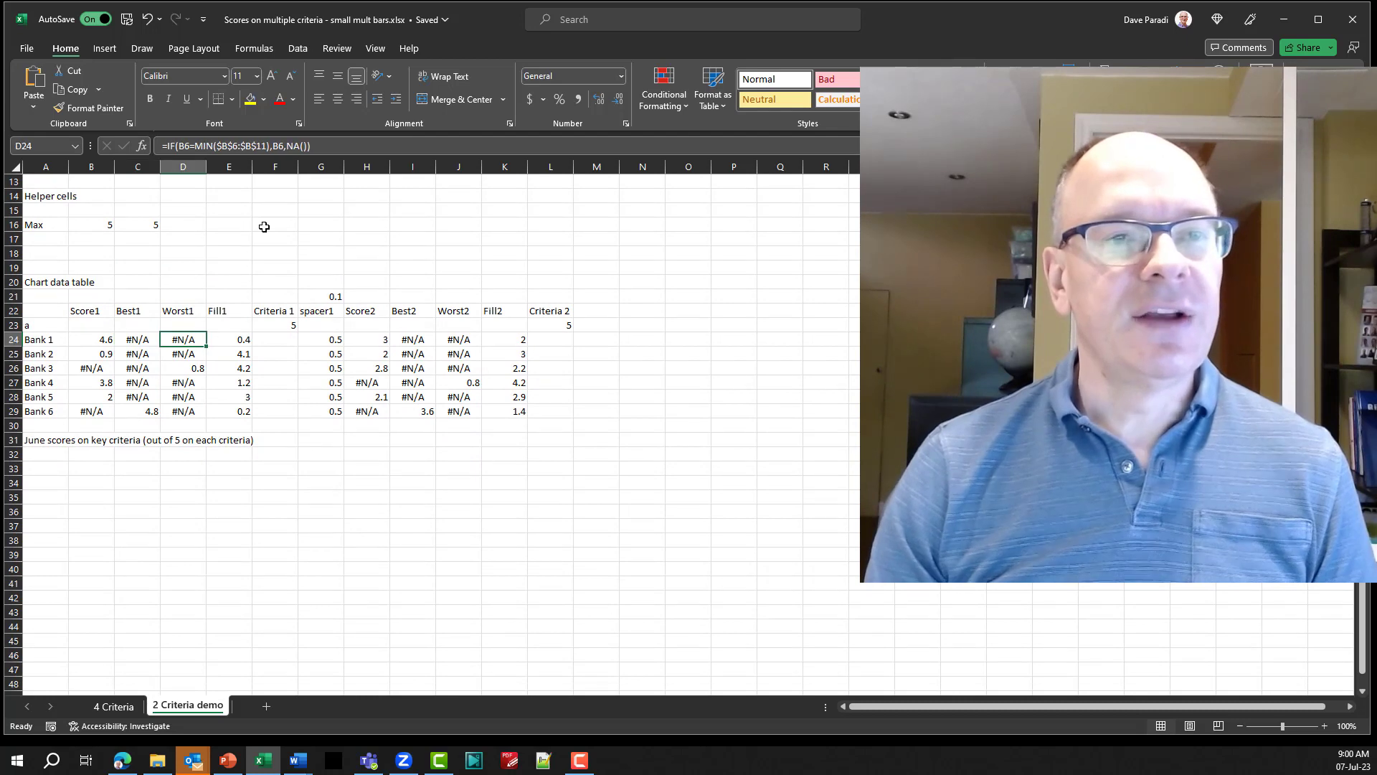
pyautogui.press('super+plus')
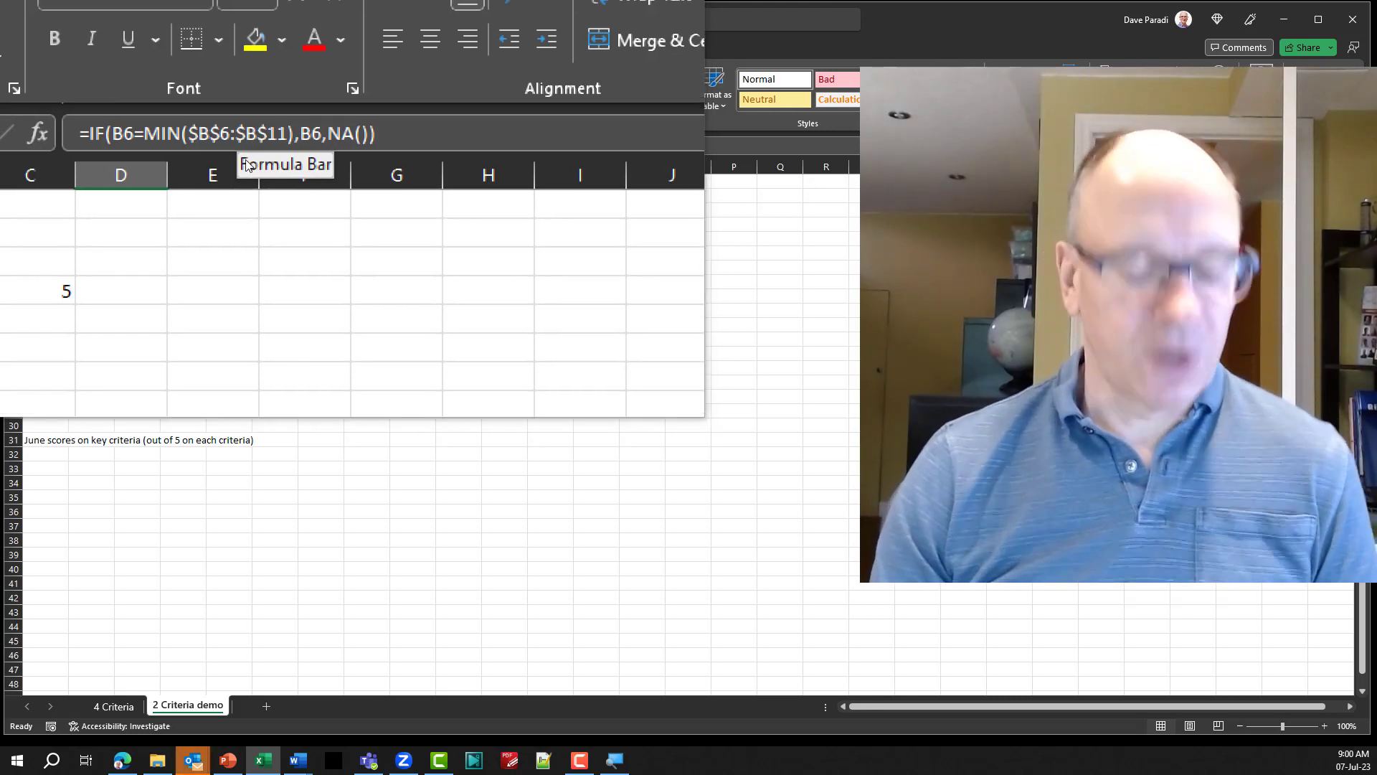
pyautogui.press('super+Escape')
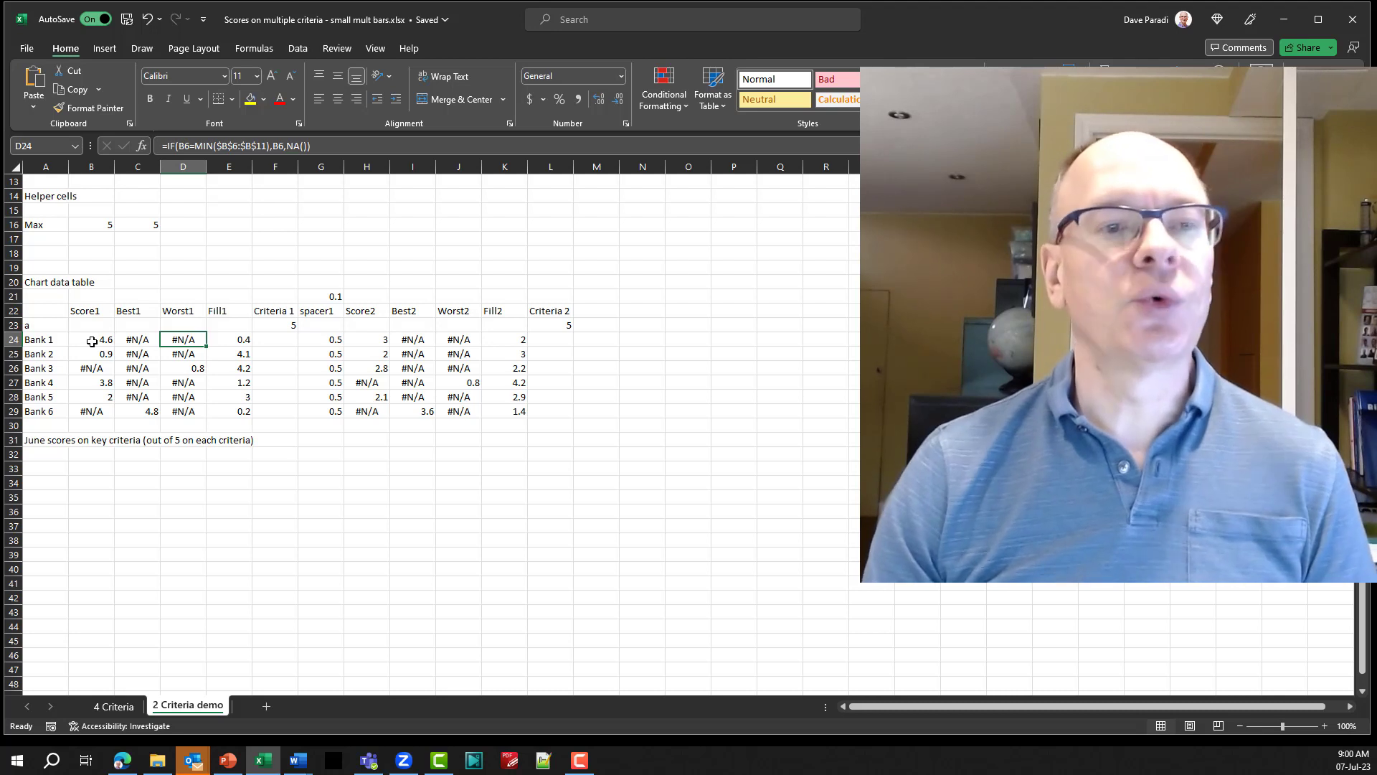
pyautogui.click(232, 342)
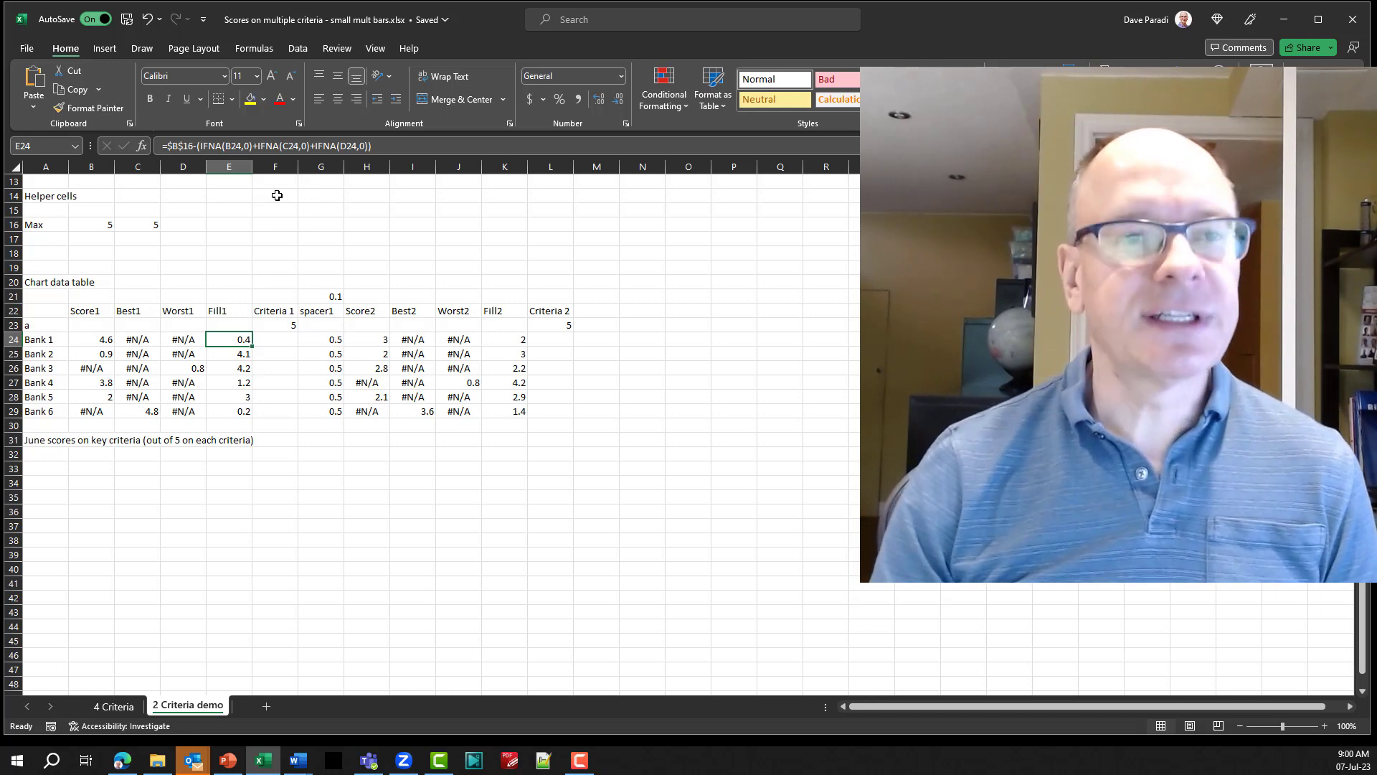
pyautogui.press('super+plus')
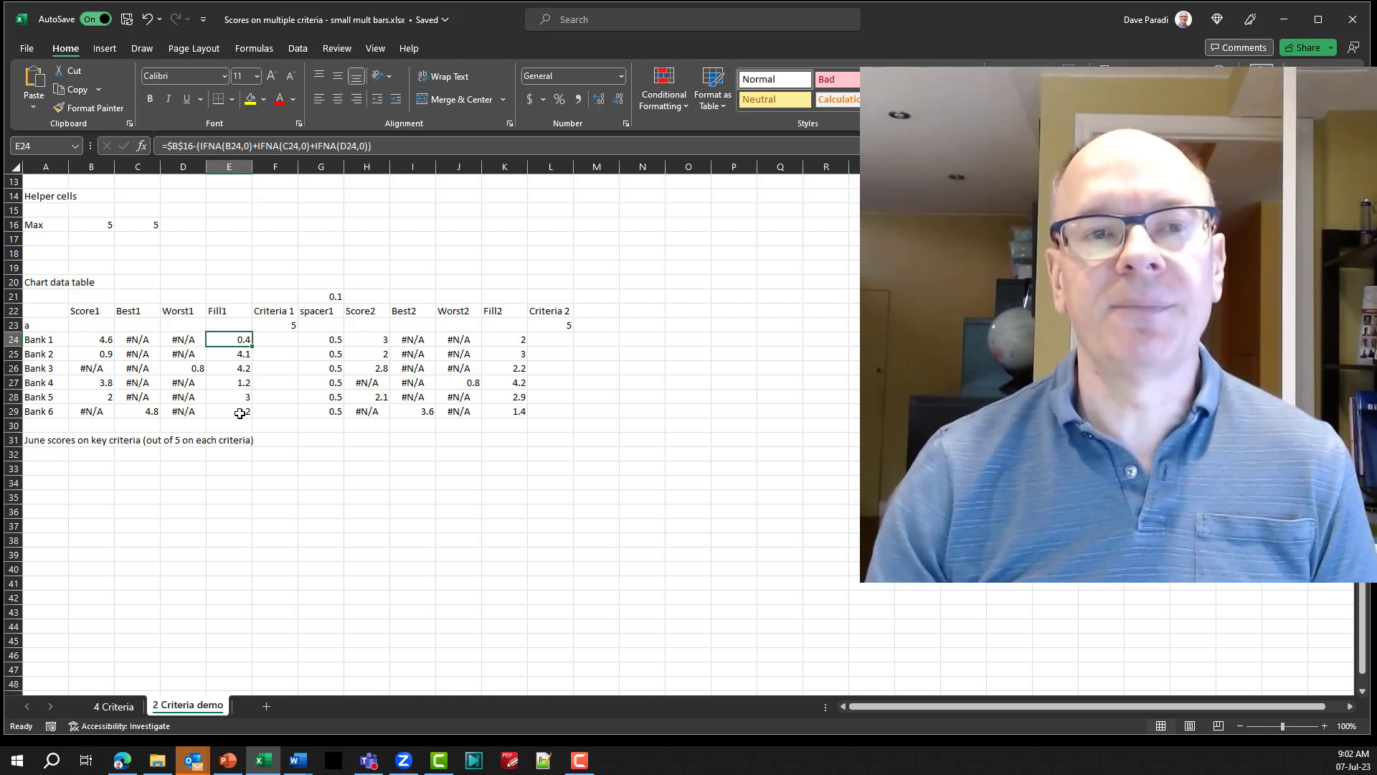
# Examine the Criteria 1 heading and maximum cells, plus the spacer1 heading, factor and Bank 1 formula.
pyautogui.click(285, 313)
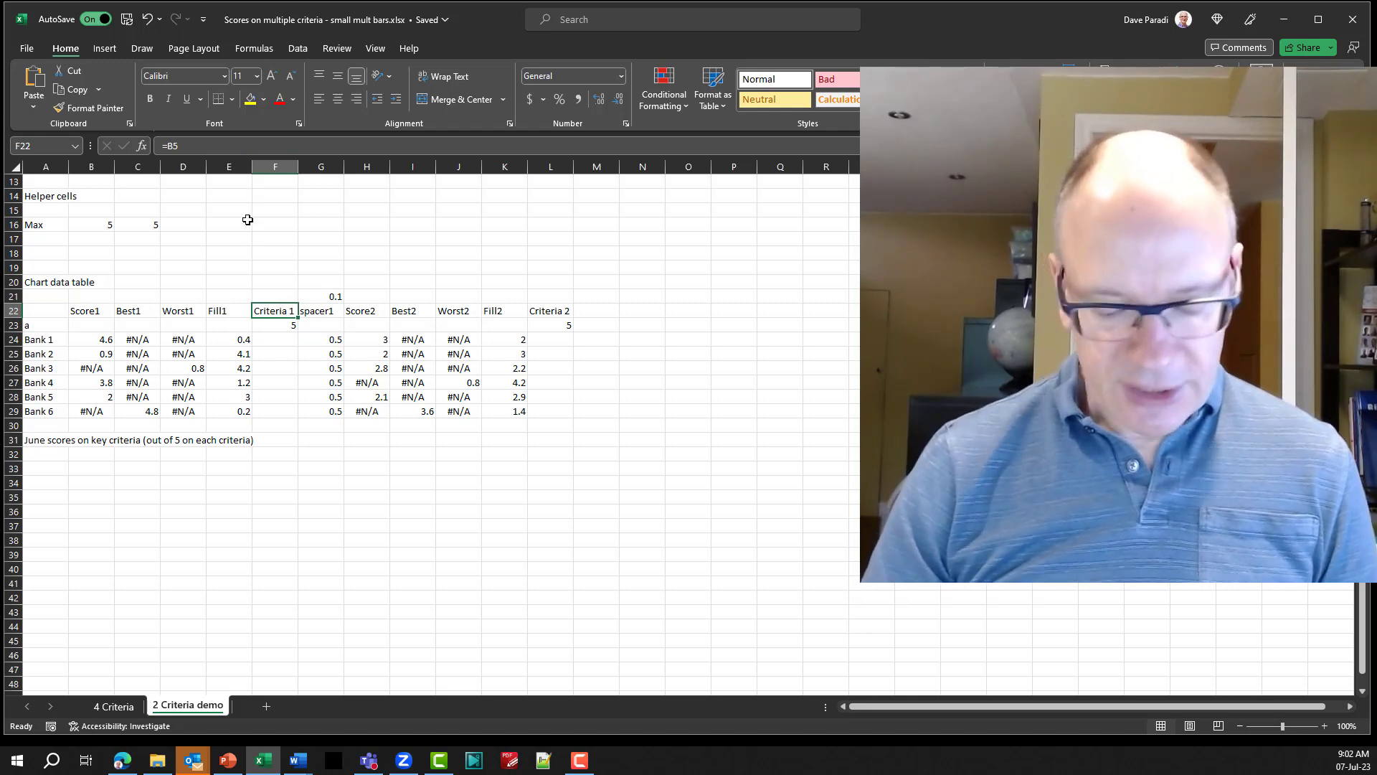
pyautogui.press('super+plus')
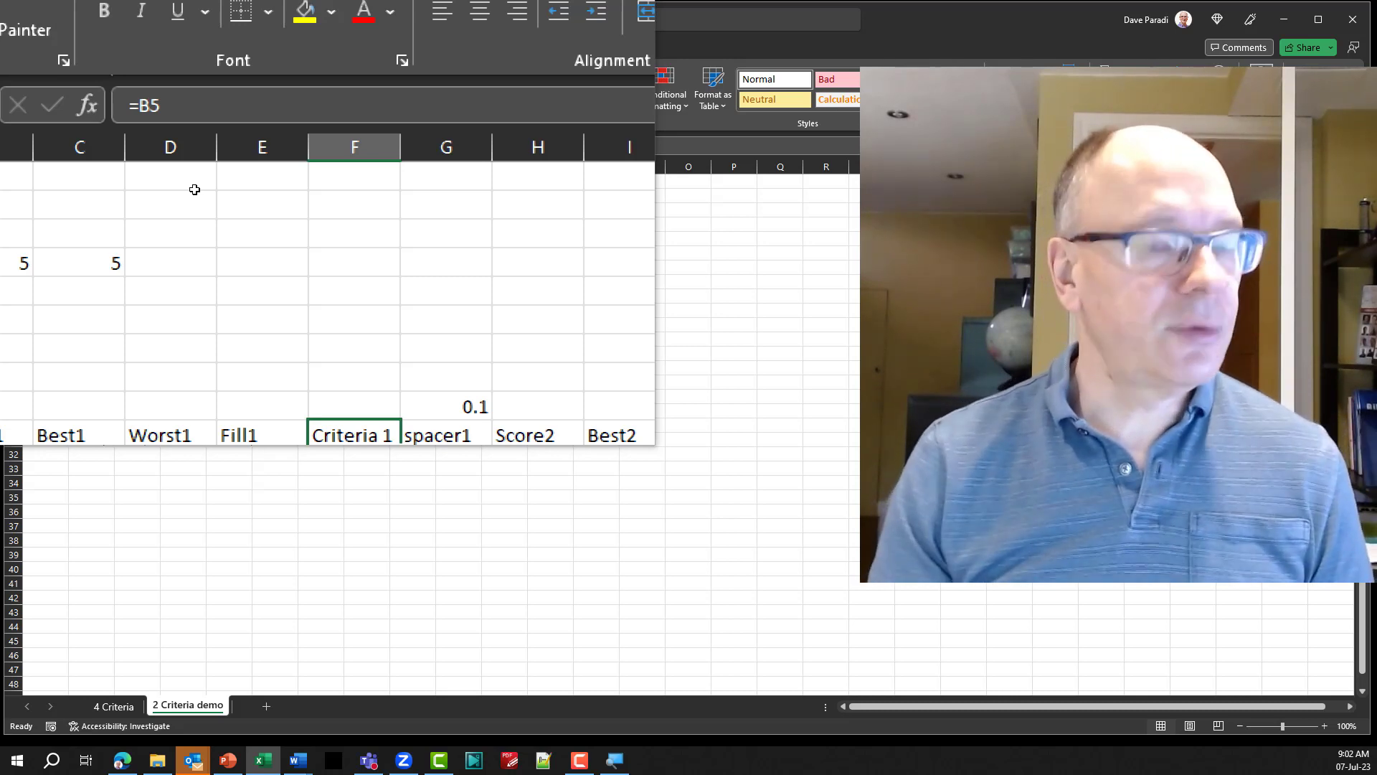
pyautogui.press('super+Escape')
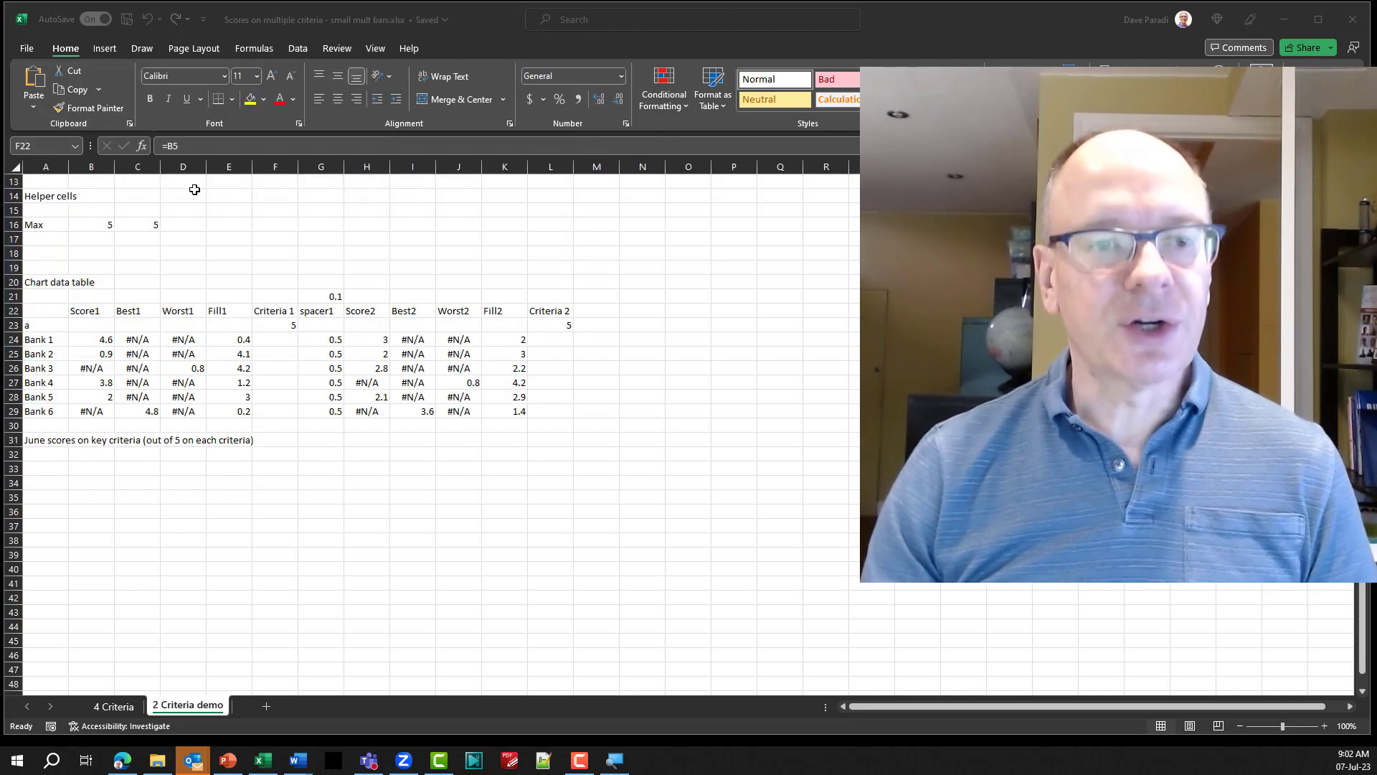
pyautogui.click(285, 331)
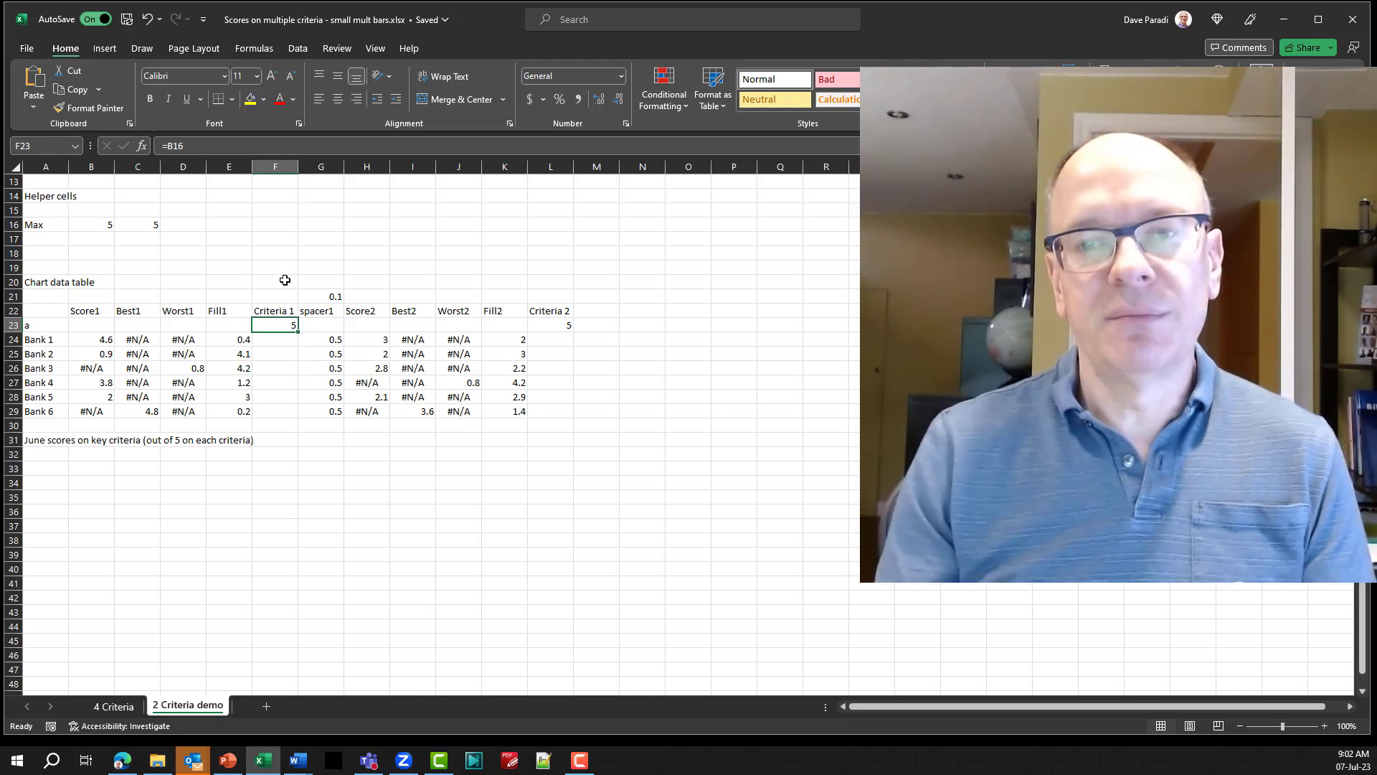
pyautogui.click(320, 312)
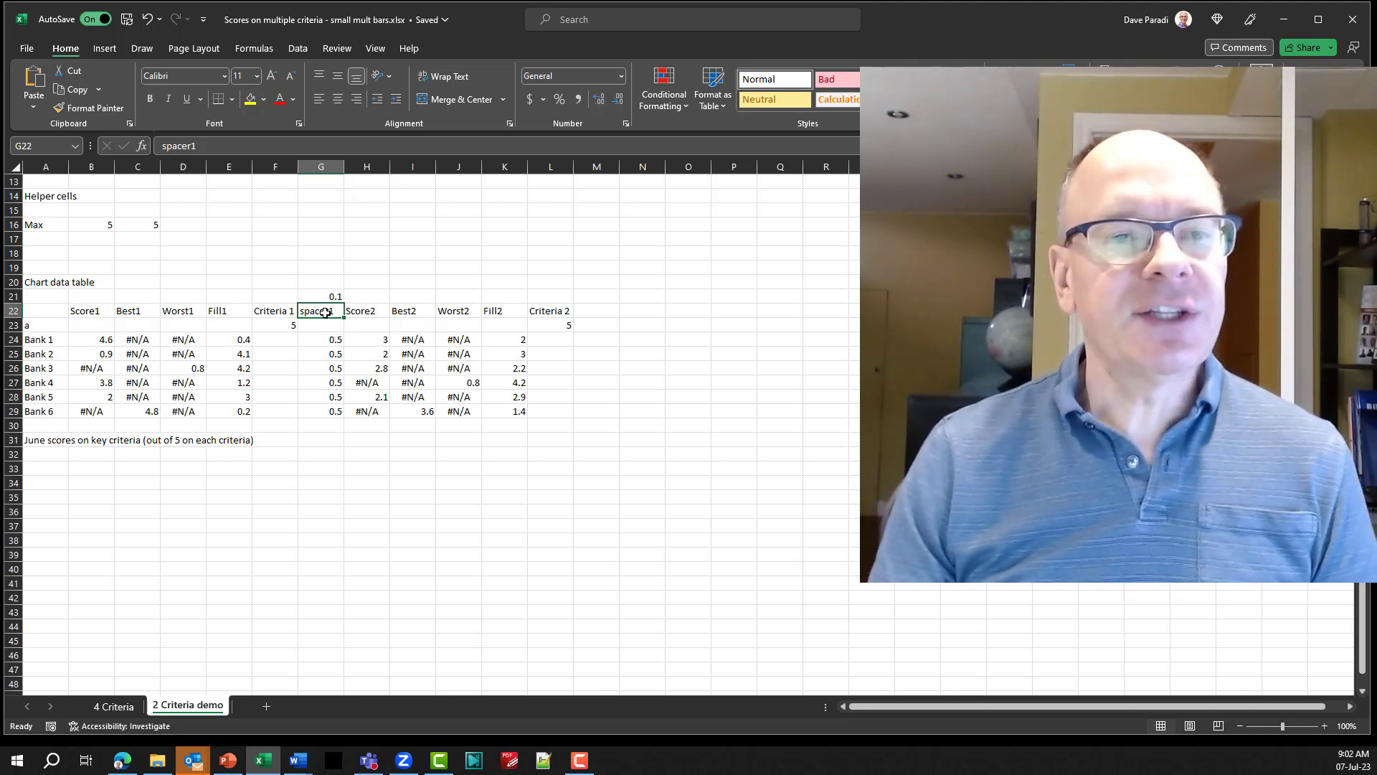
pyautogui.click(327, 296)
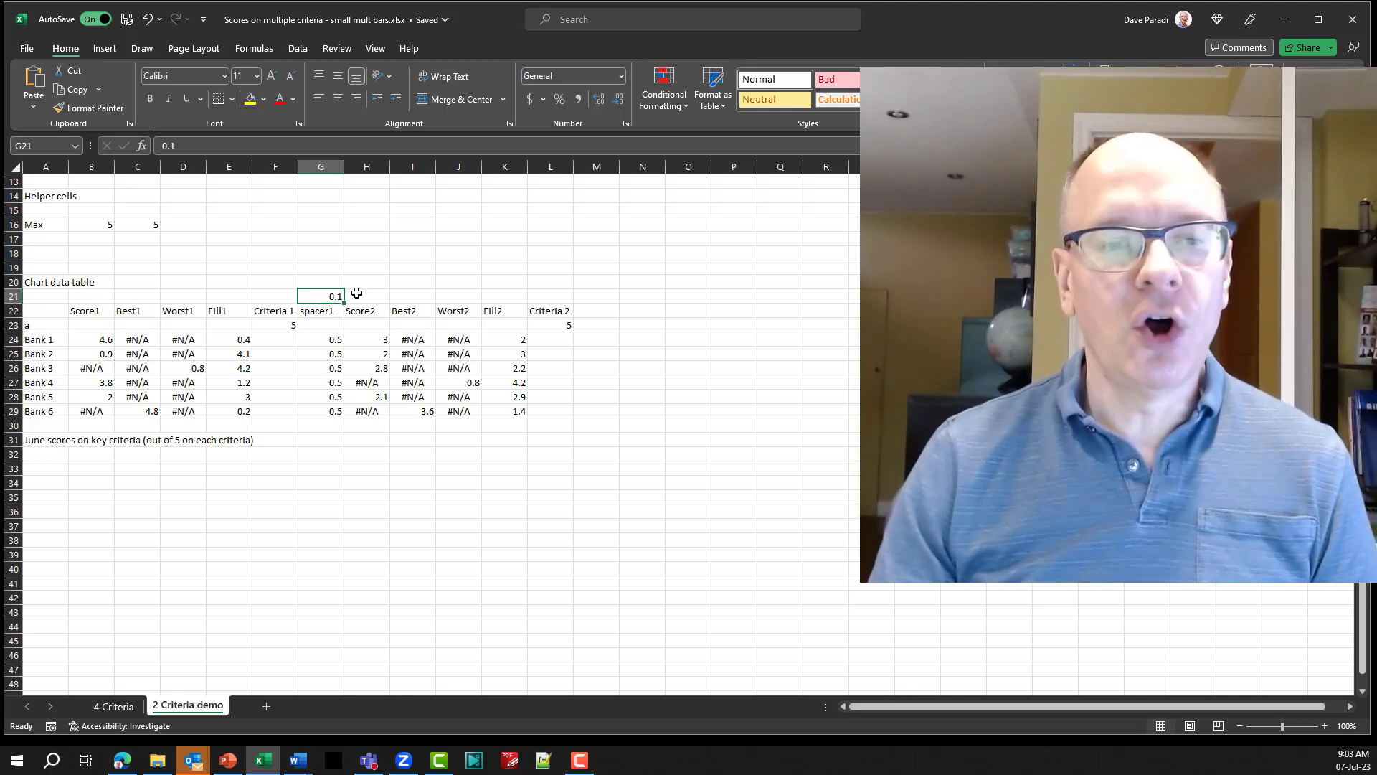
pyautogui.click(321, 338)
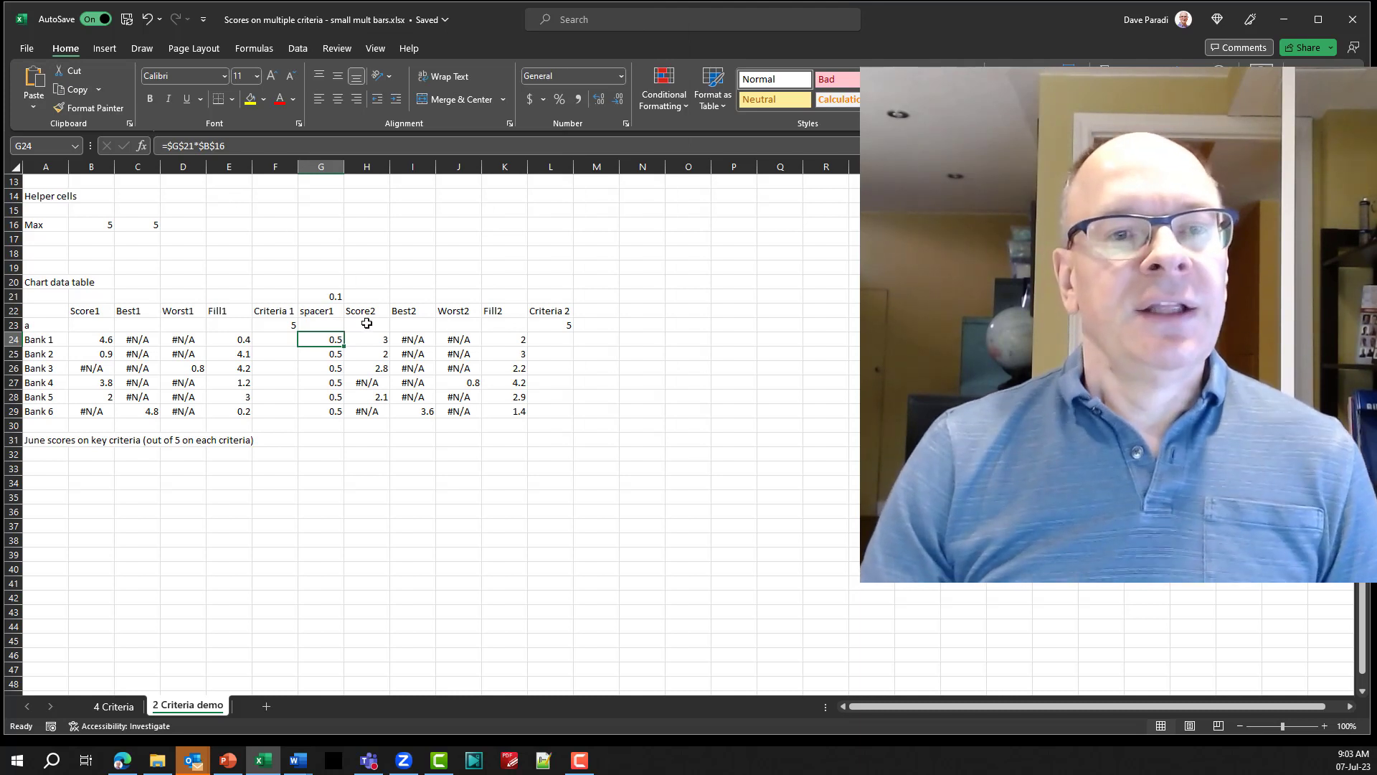
# Examine the Score2 heading and Bank 1 formula, the Criteria 2 heading and maximum cells, and the chart title text in A31.
pyautogui.click(377, 312)
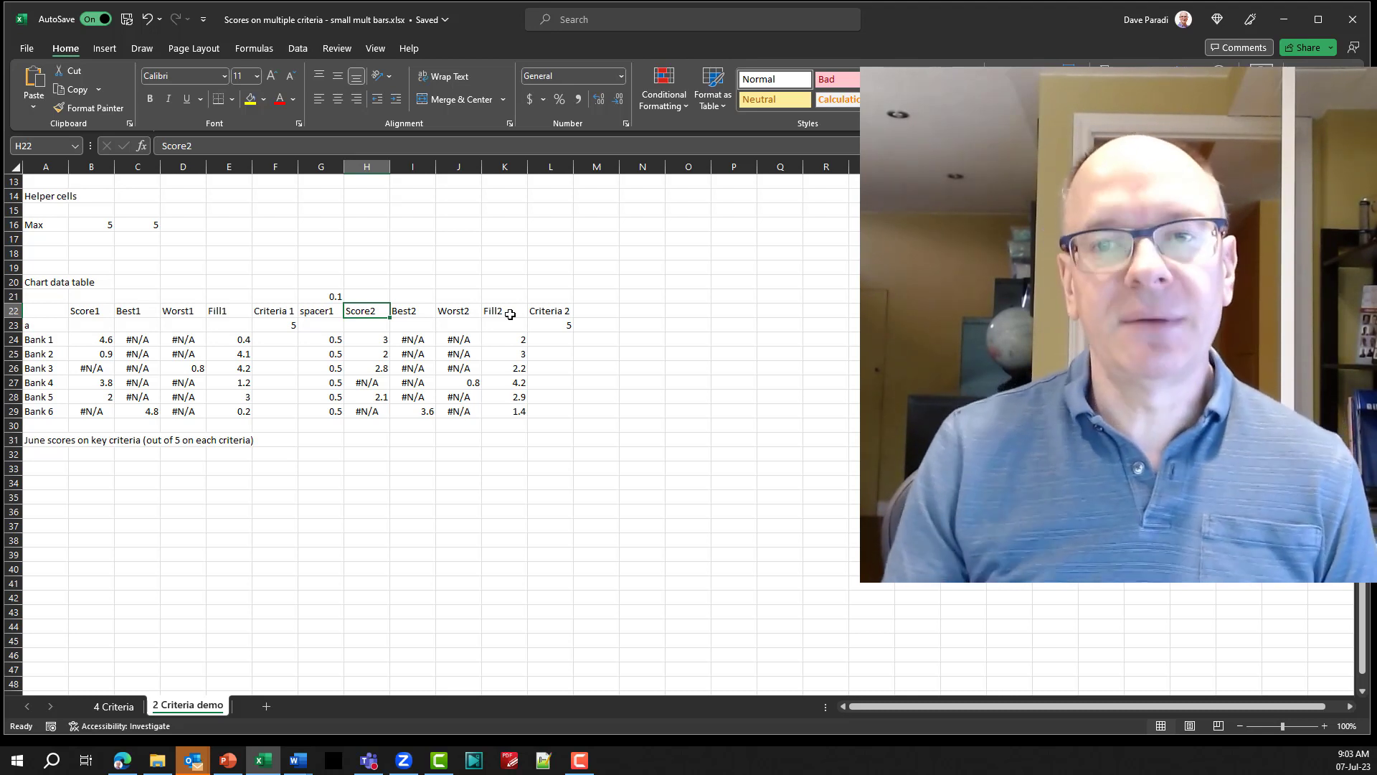
pyautogui.click(373, 339)
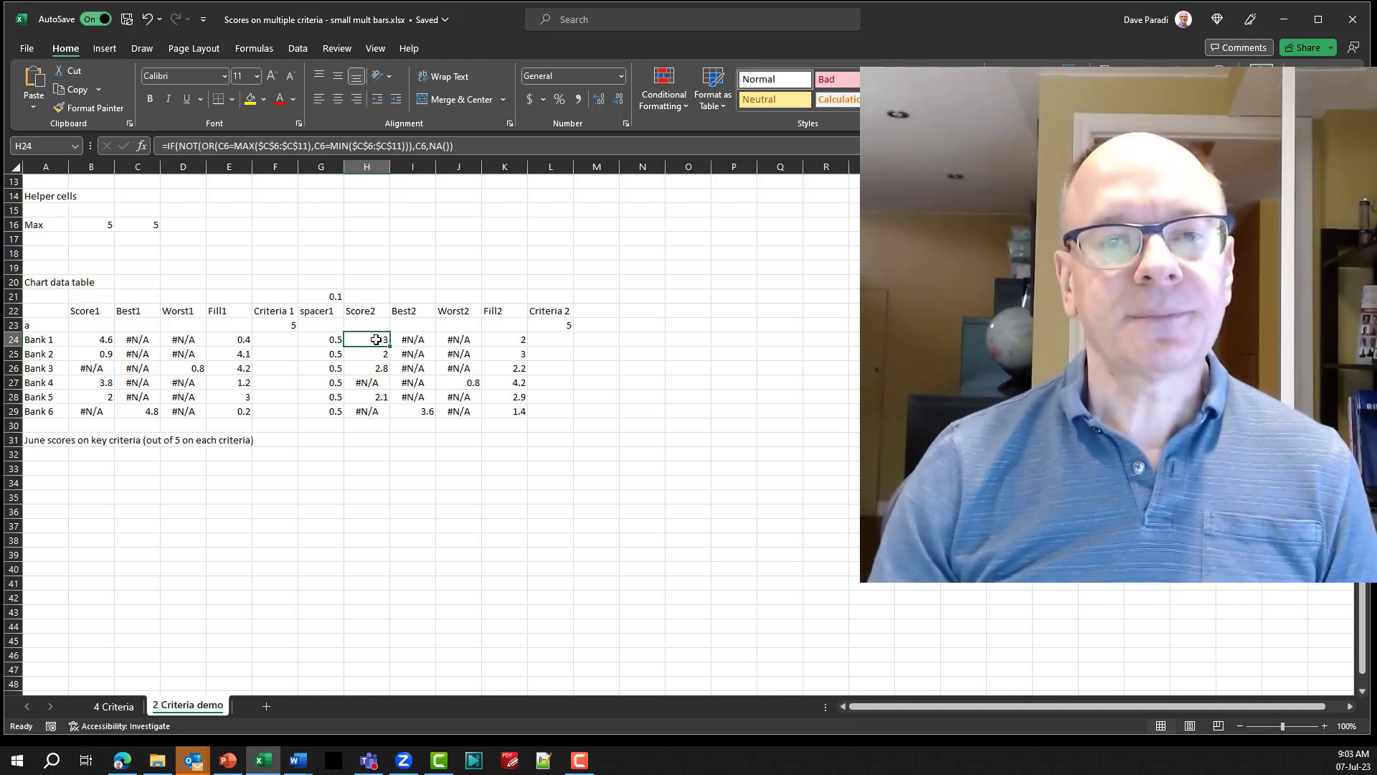
pyautogui.click(551, 312)
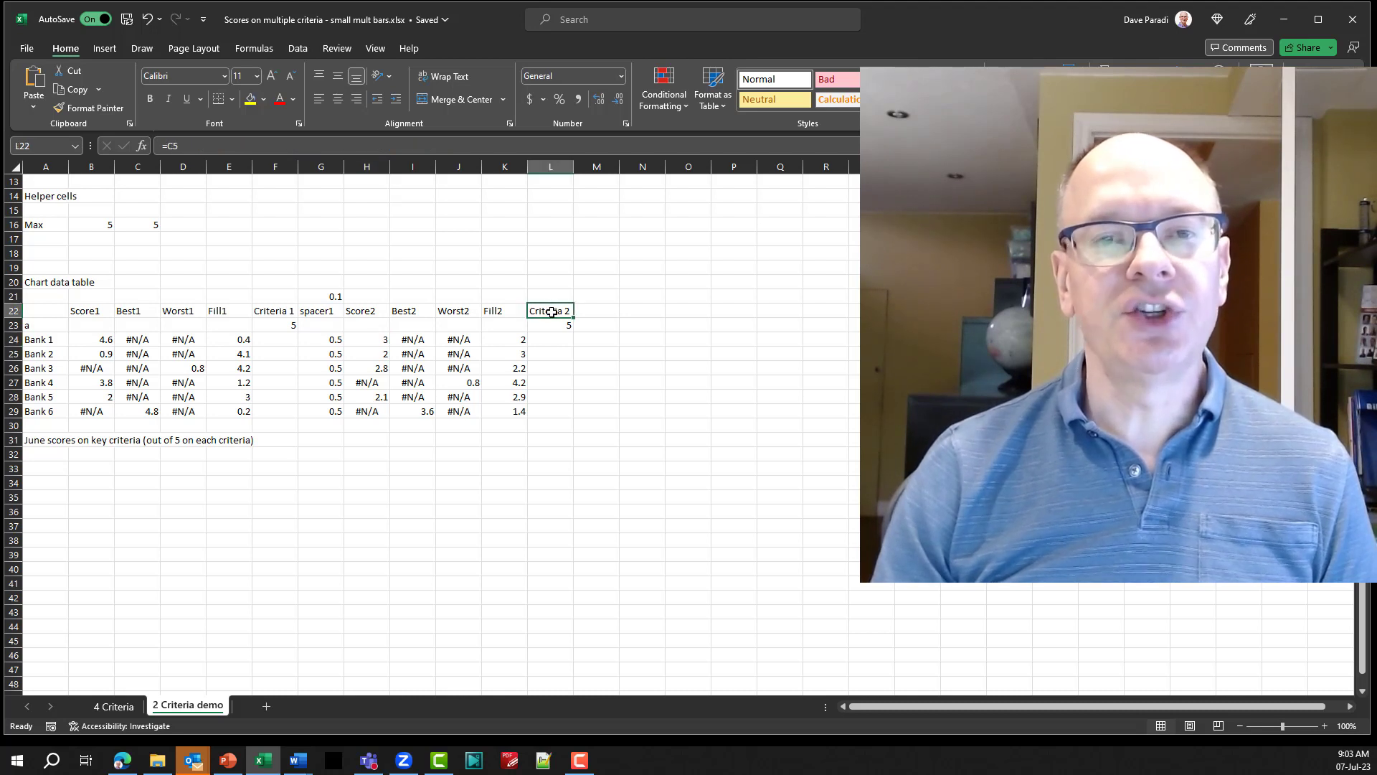
pyautogui.click(551, 324)
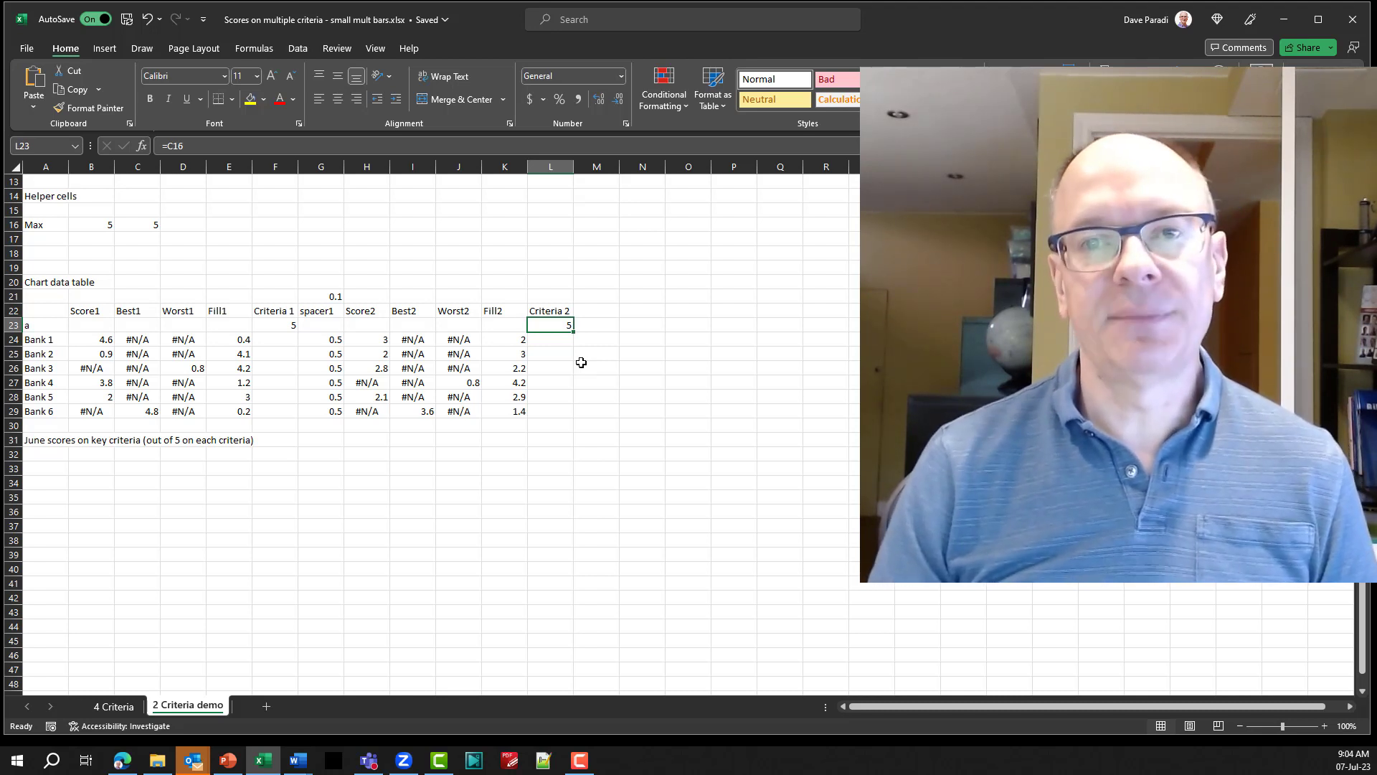
pyautogui.click(51, 443)
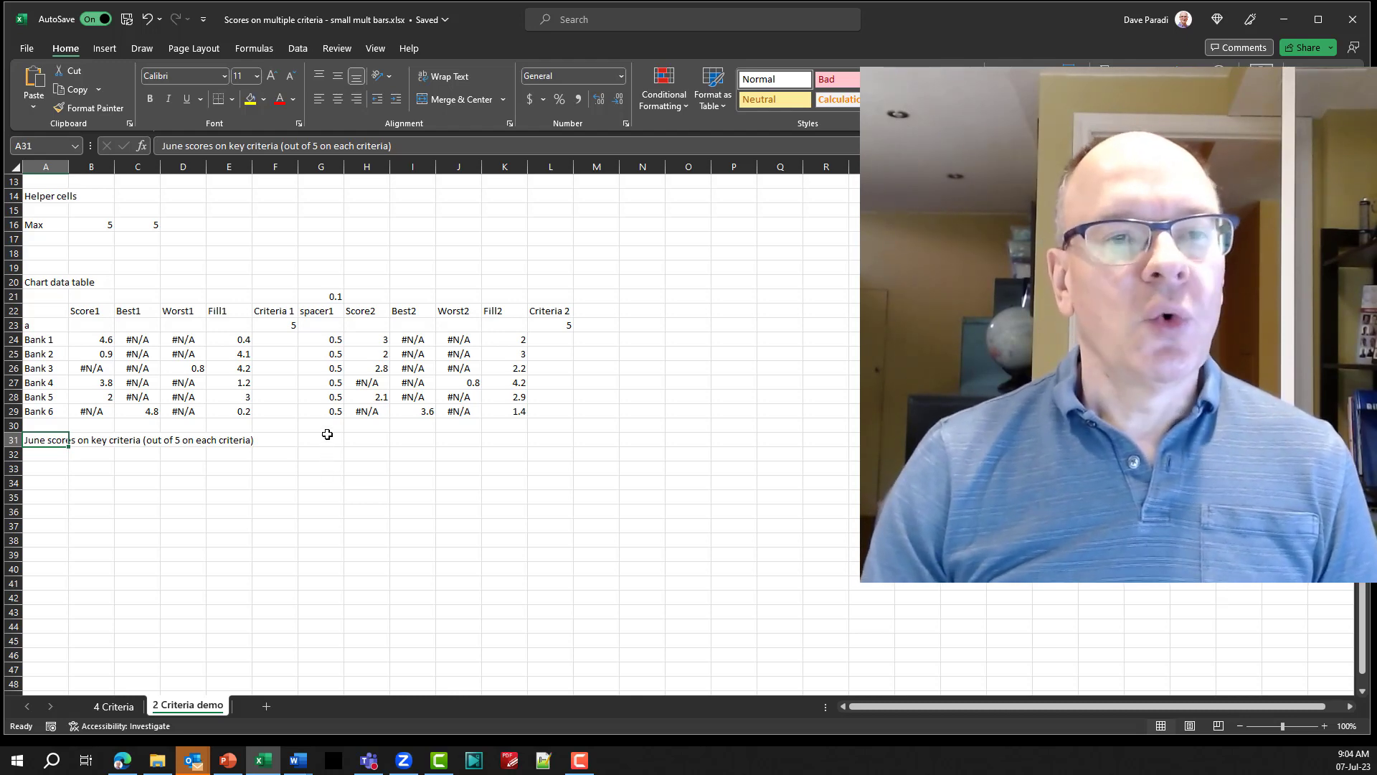
# Insert a 2-D stacked bar chart from the chart data table in A22:L29.
pyautogui.scroll(-2, 327, 438)
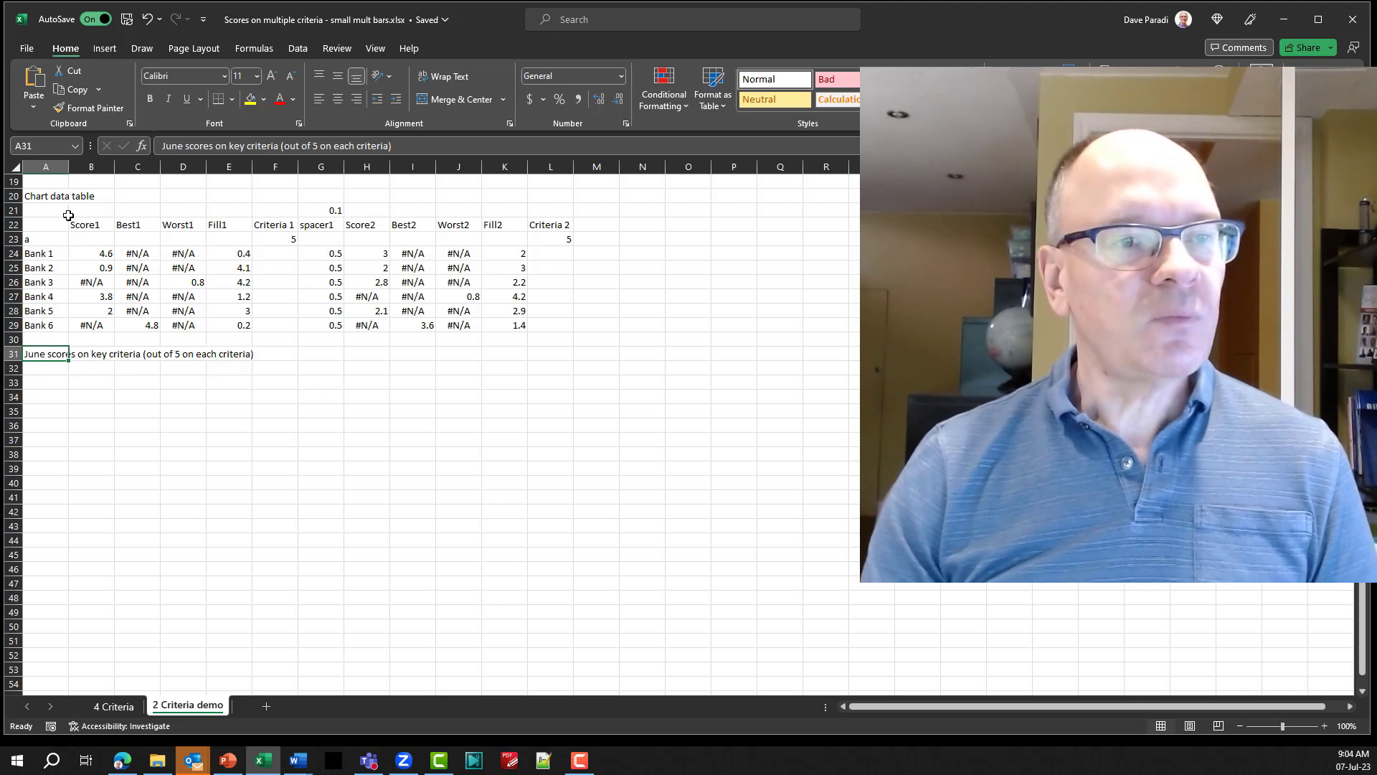
pyautogui.moveTo(50, 224); pyautogui.dragTo(556, 328)
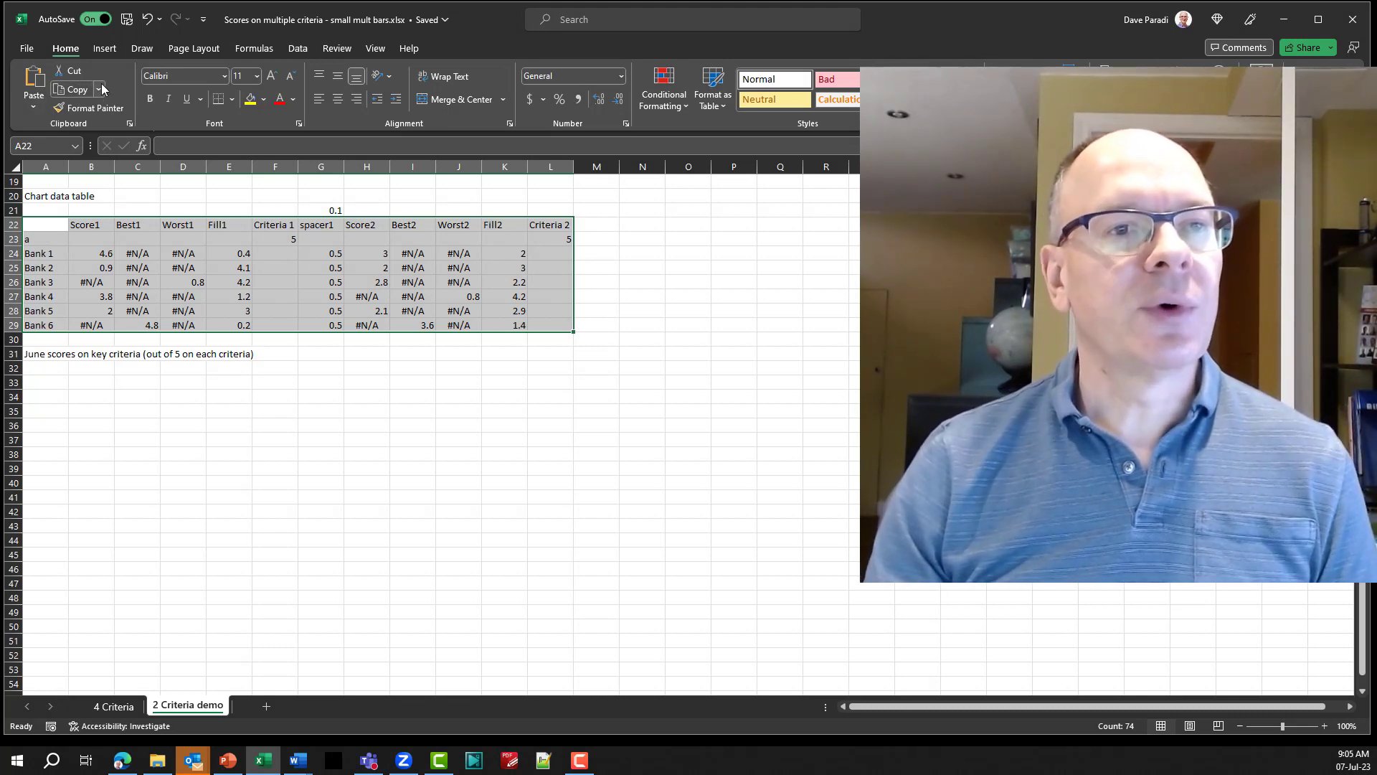
pyautogui.click(106, 49)
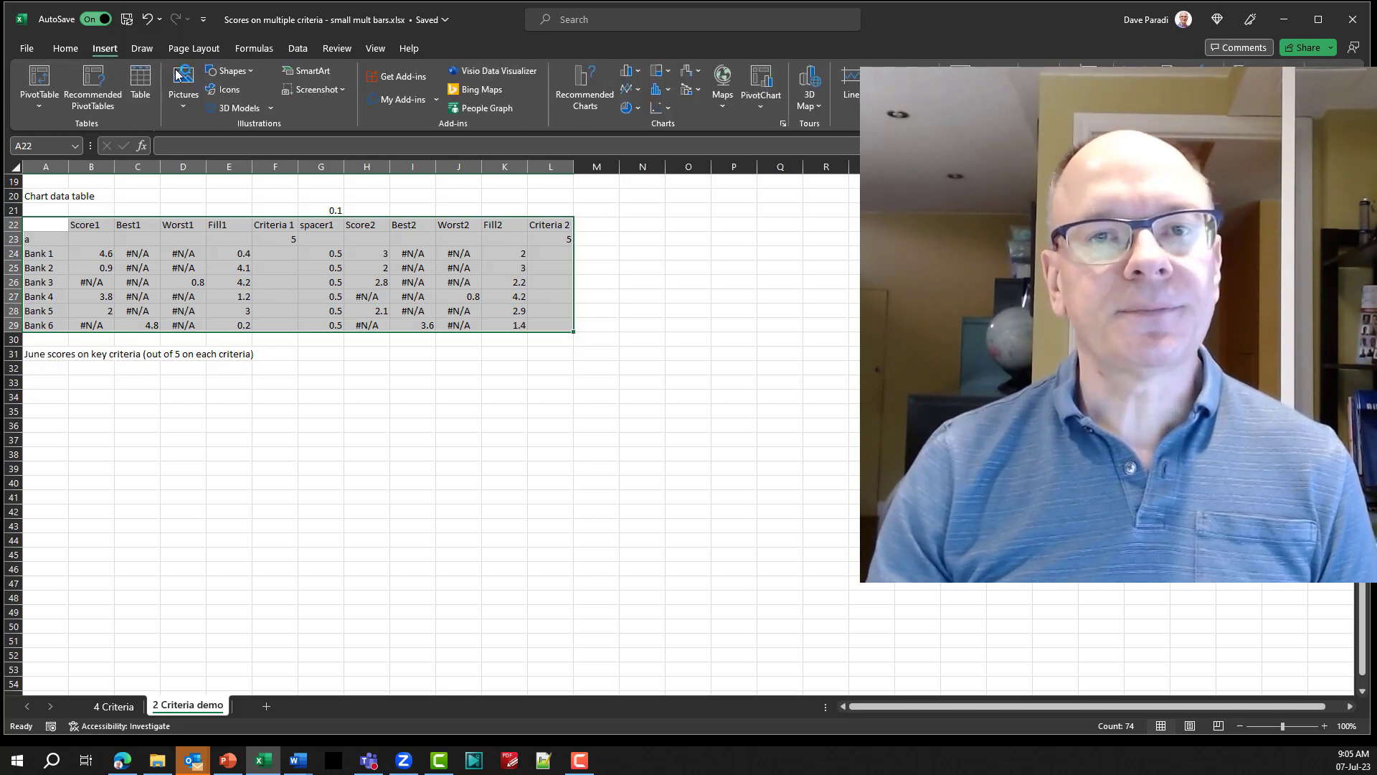
pyautogui.click(637, 71)
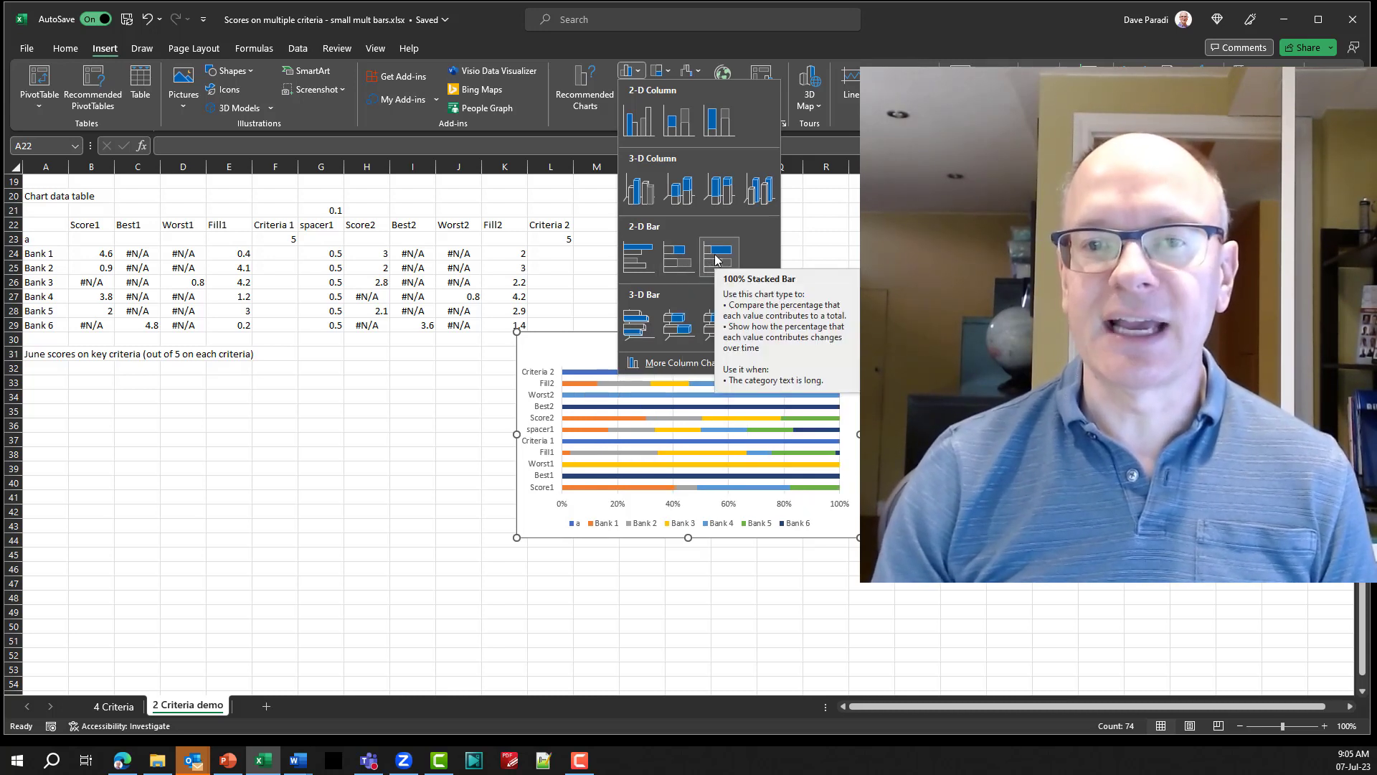
pyautogui.click(675, 262)
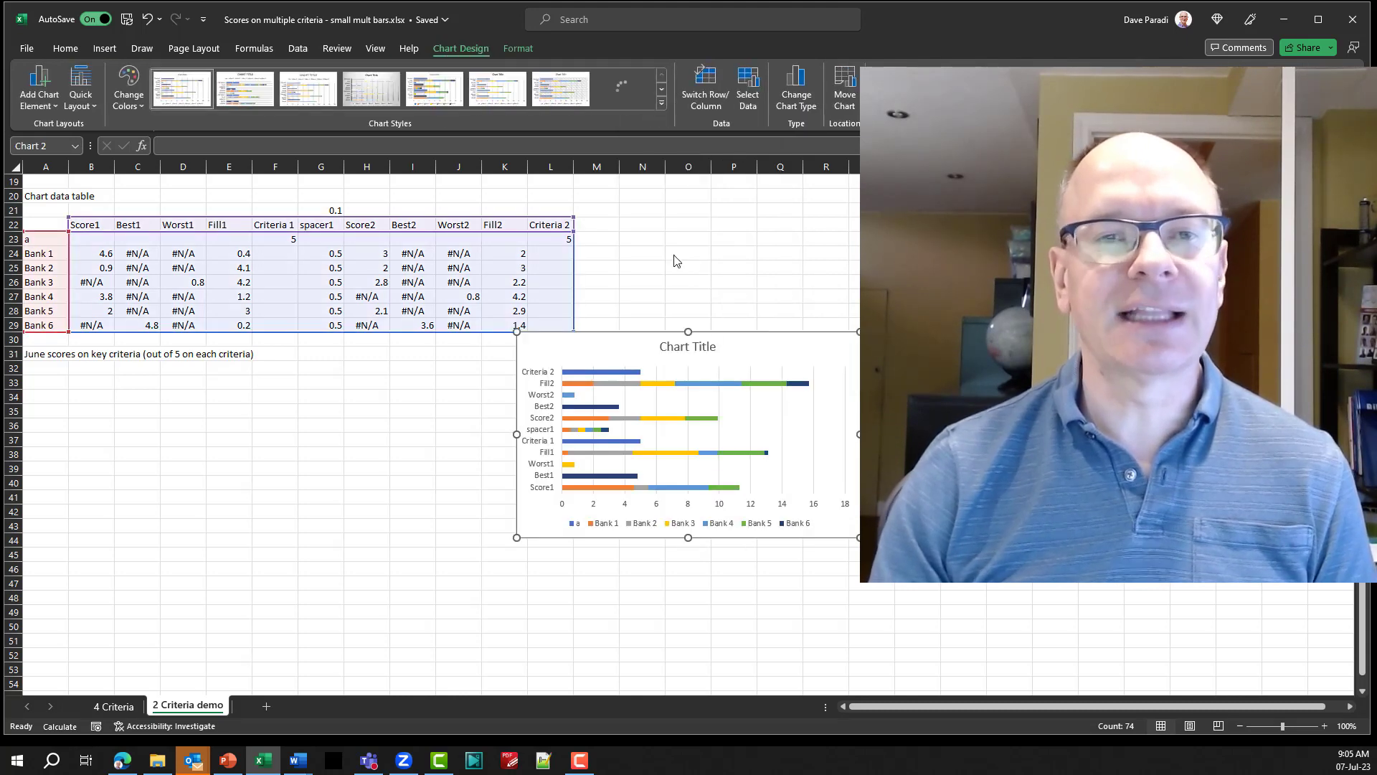
# Switch the chart's rows and columns, and reposition and enlarge the chart below the data table.
pyautogui.moveTo(716, 336); pyautogui.dragTo(540, 361)
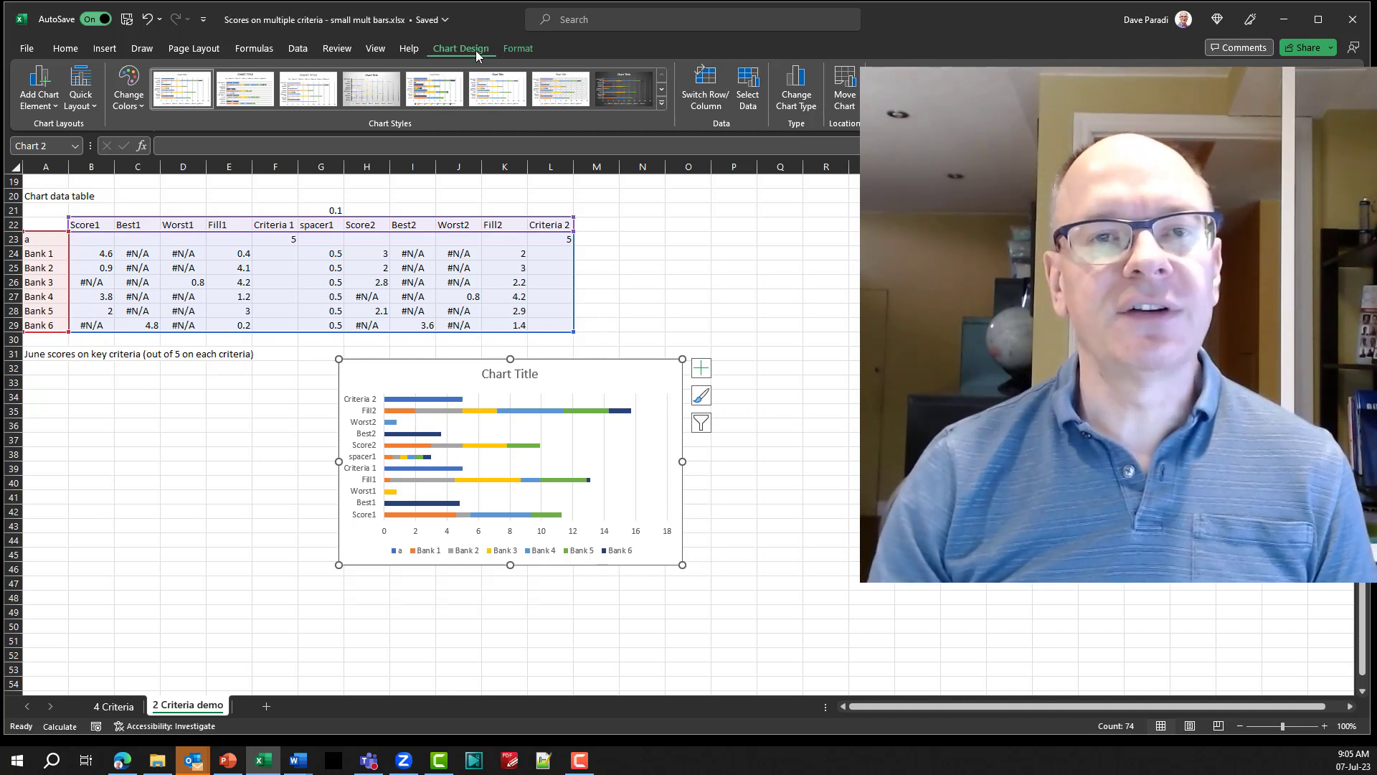
pyautogui.click(708, 103)
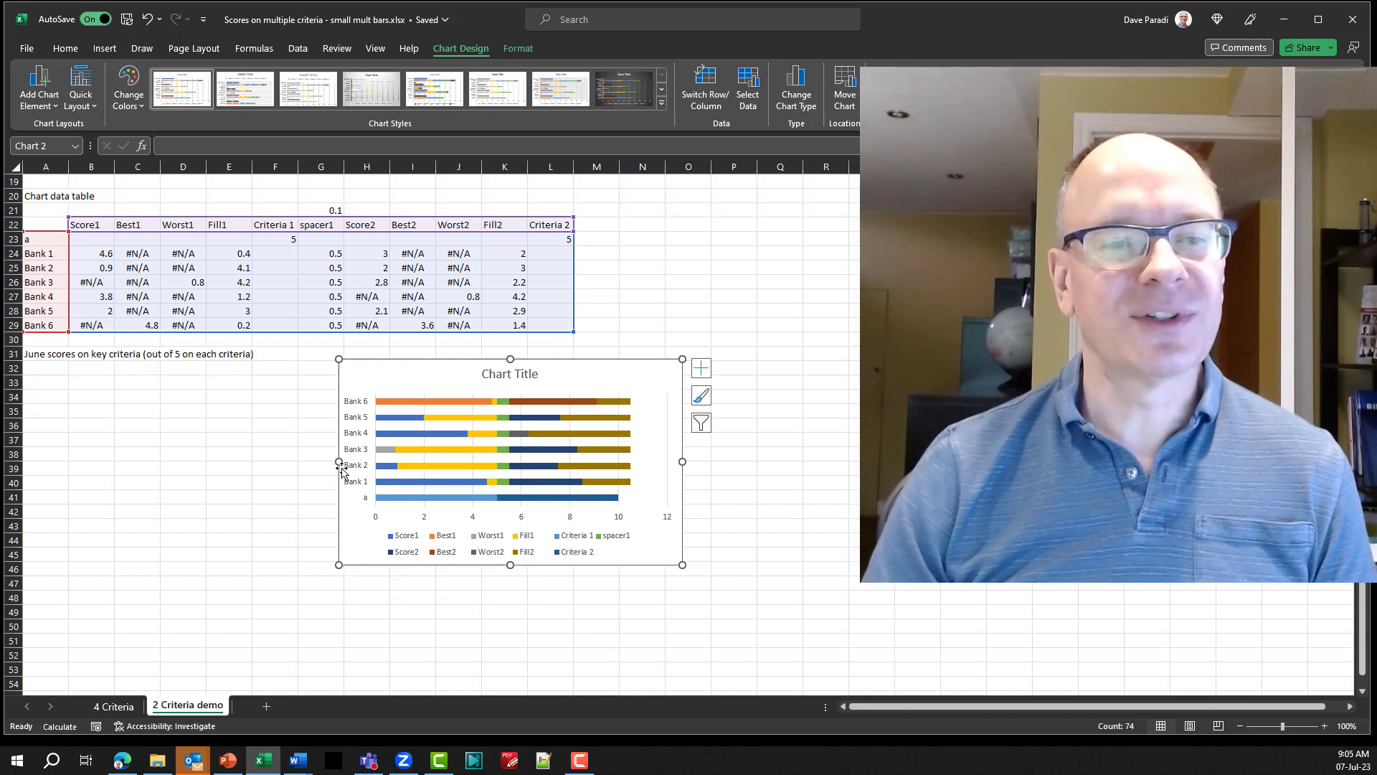
pyautogui.moveTo(338, 461); pyautogui.dragTo(276, 461)
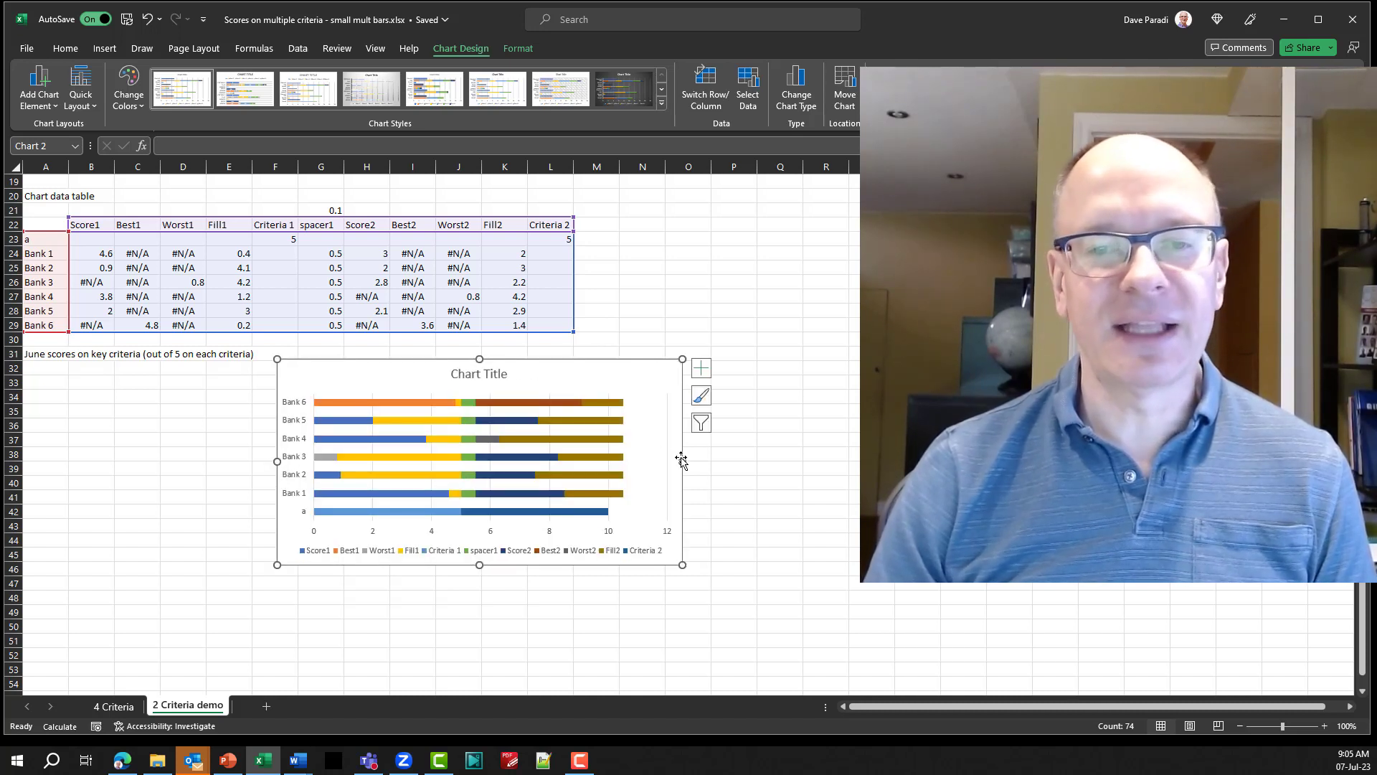
pyautogui.moveTo(709, 461); pyautogui.dragTo(762, 461)
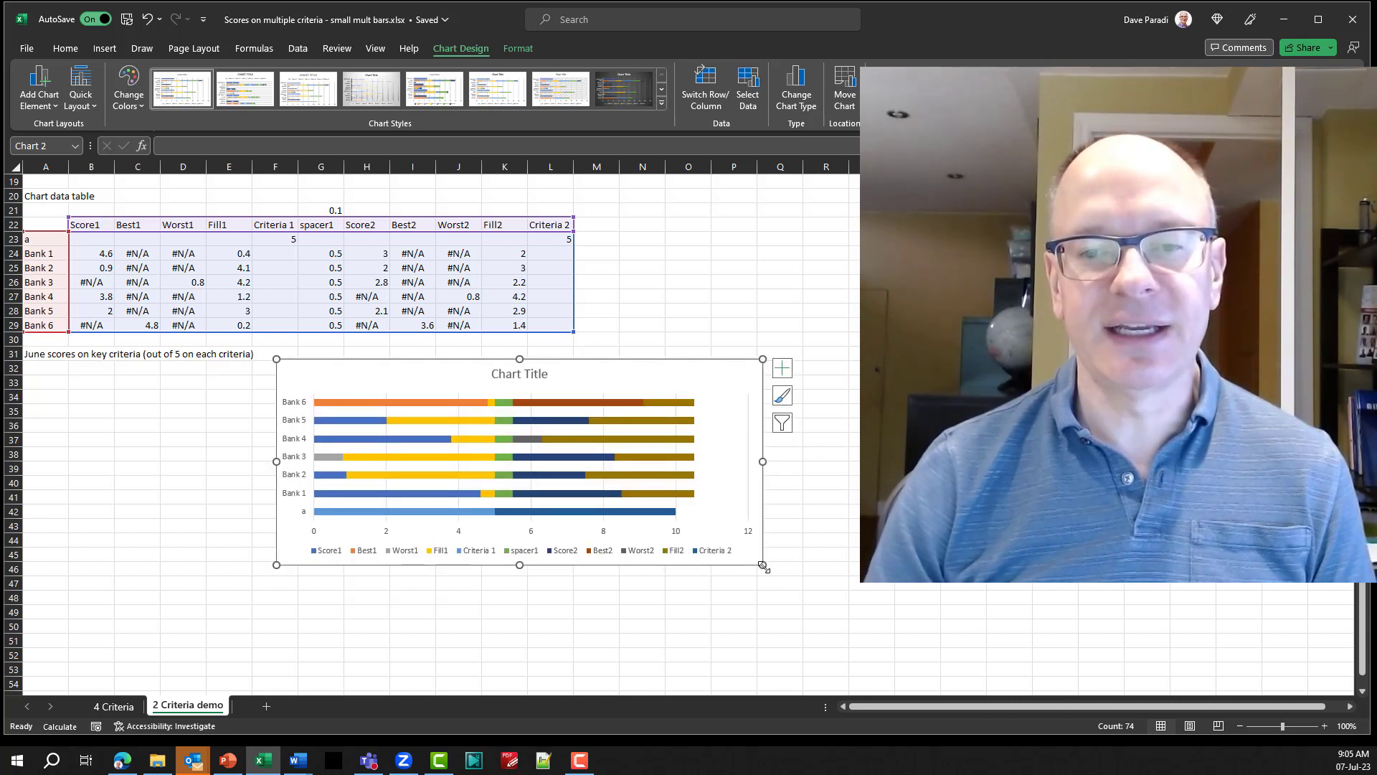
pyautogui.moveTo(762, 564); pyautogui.dragTo(804, 628)
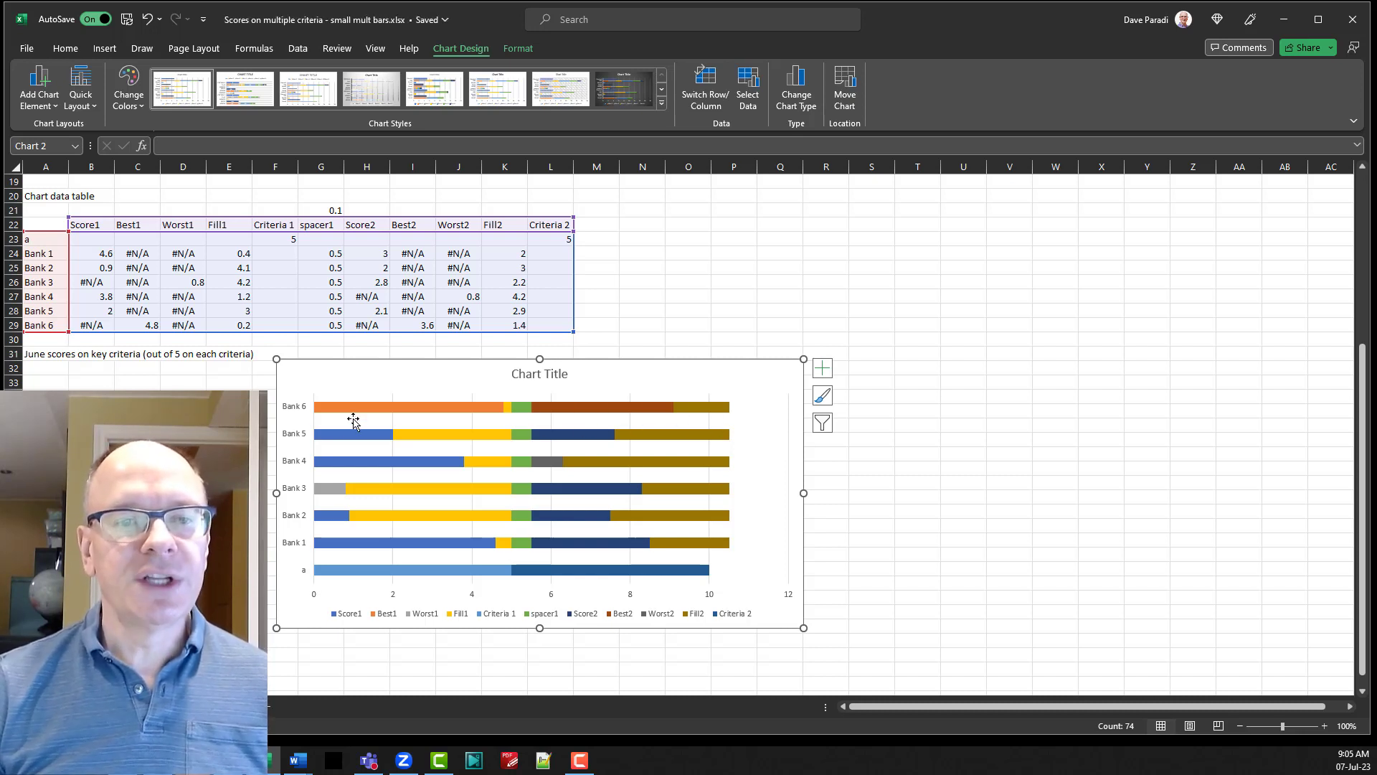
# Put the chart's vertical axis categories in reverse order and clear the placeholder label in cell A23.
pyautogui.click(294, 464)
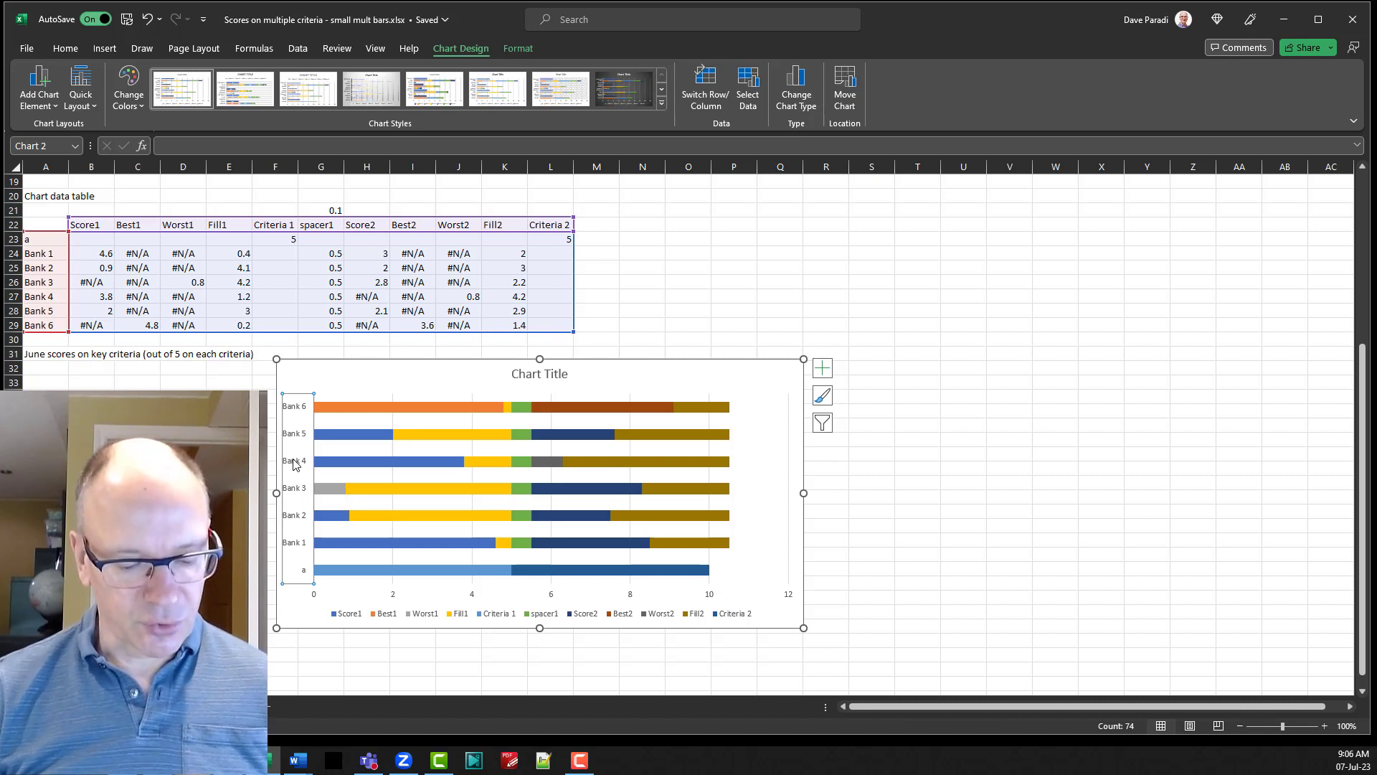
pyautogui.doubleClick(294, 463)
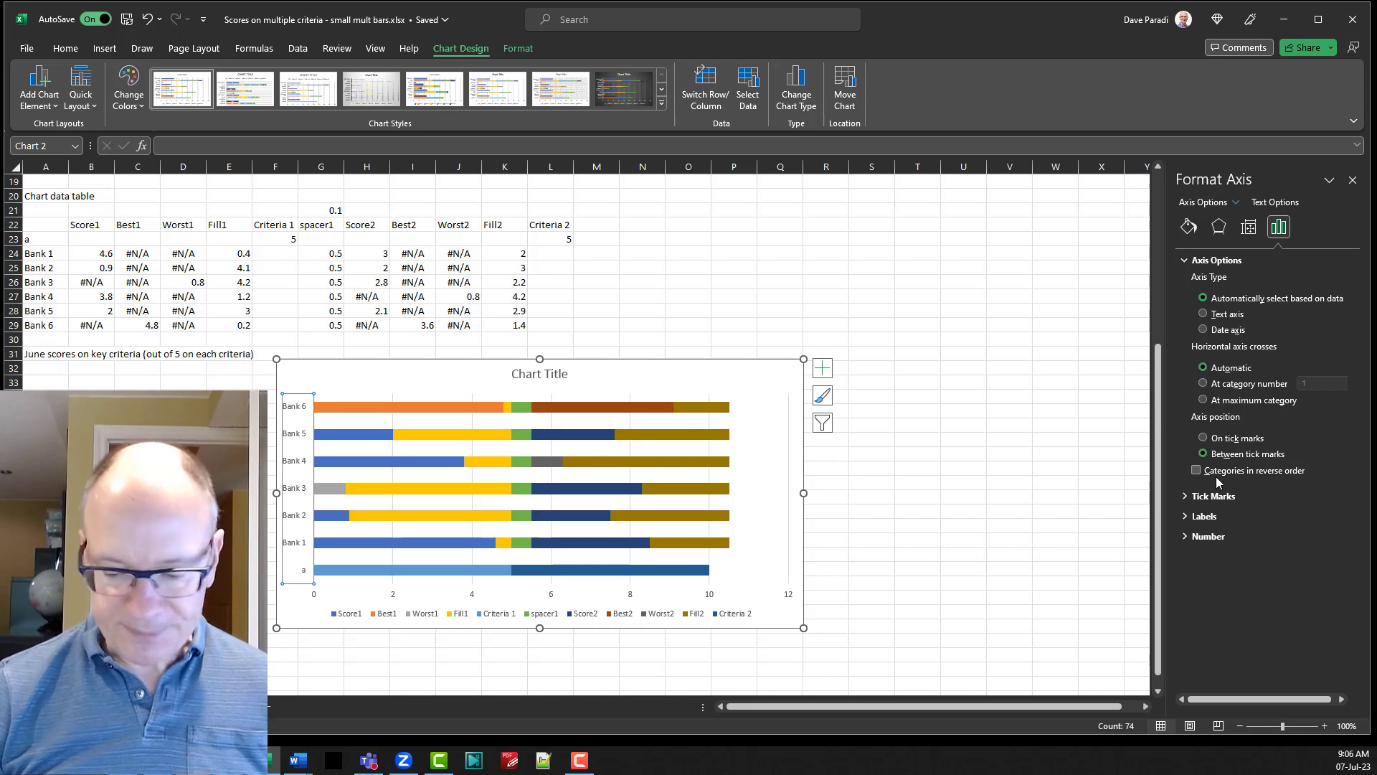
pyautogui.press('super+plus')
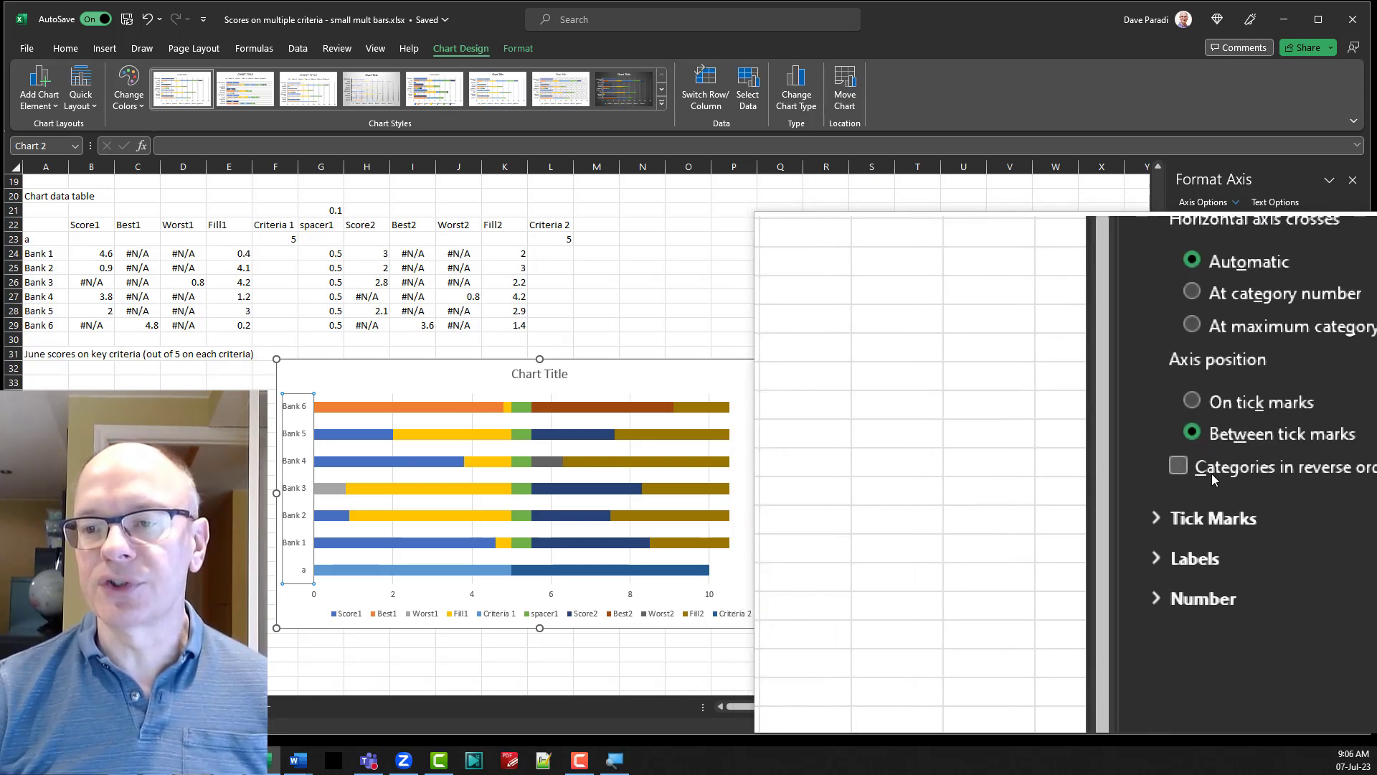
pyautogui.click(1197, 472)
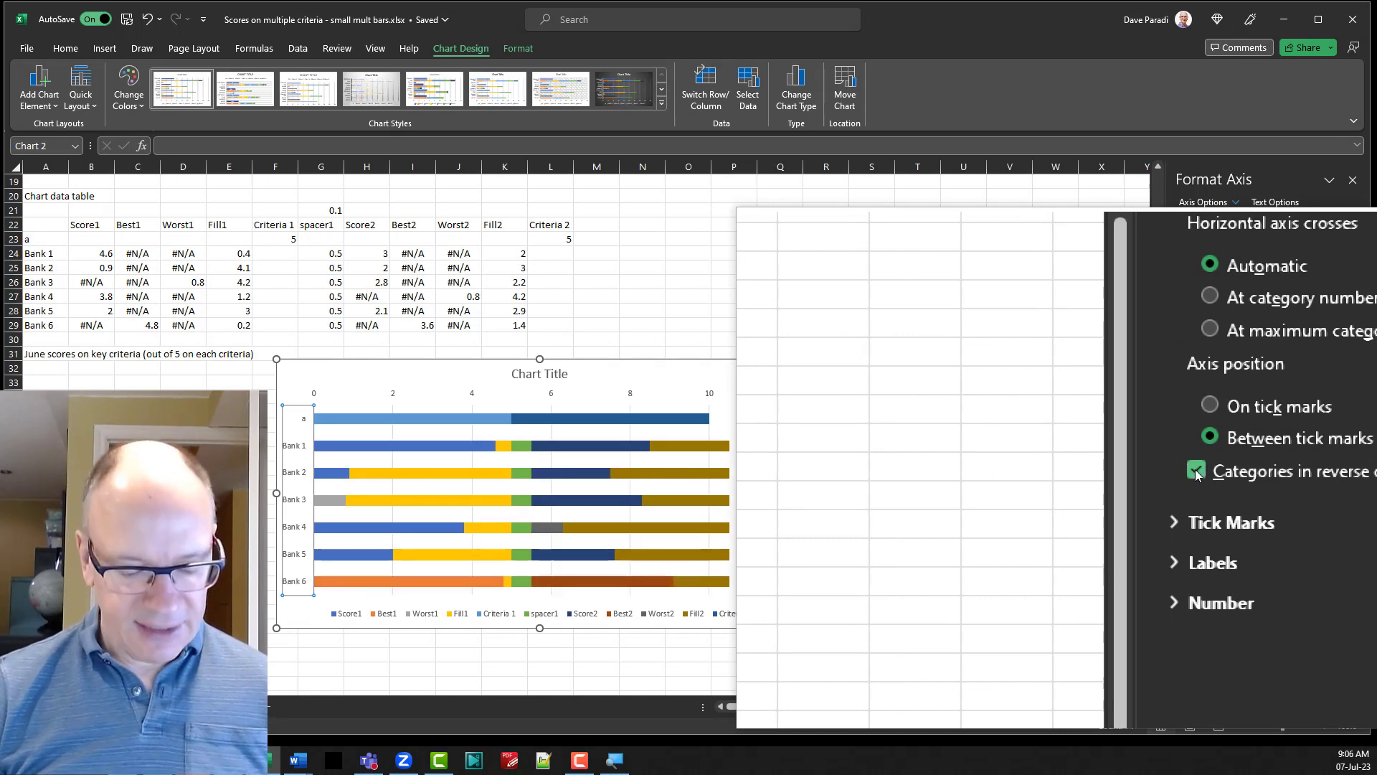
pyautogui.press('super+Escape')
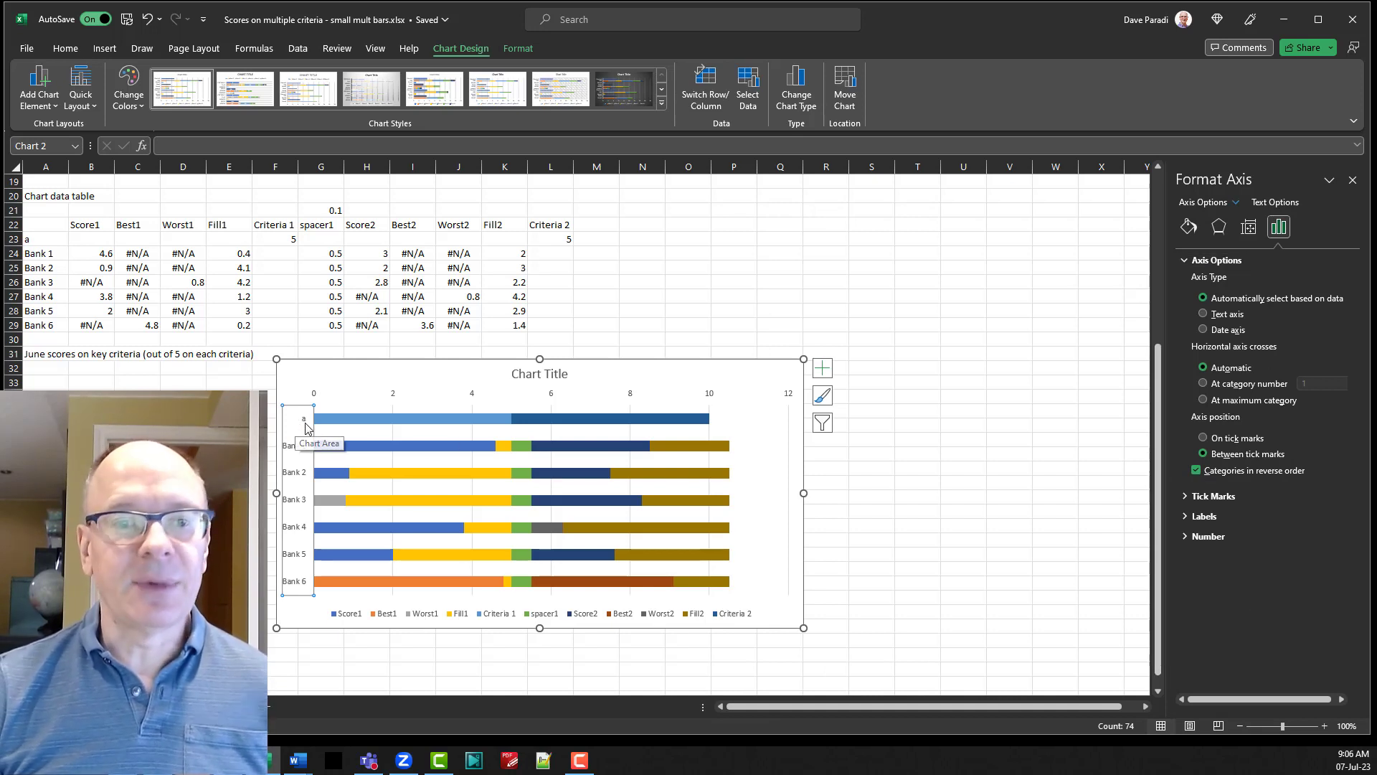
pyautogui.click(43, 240)
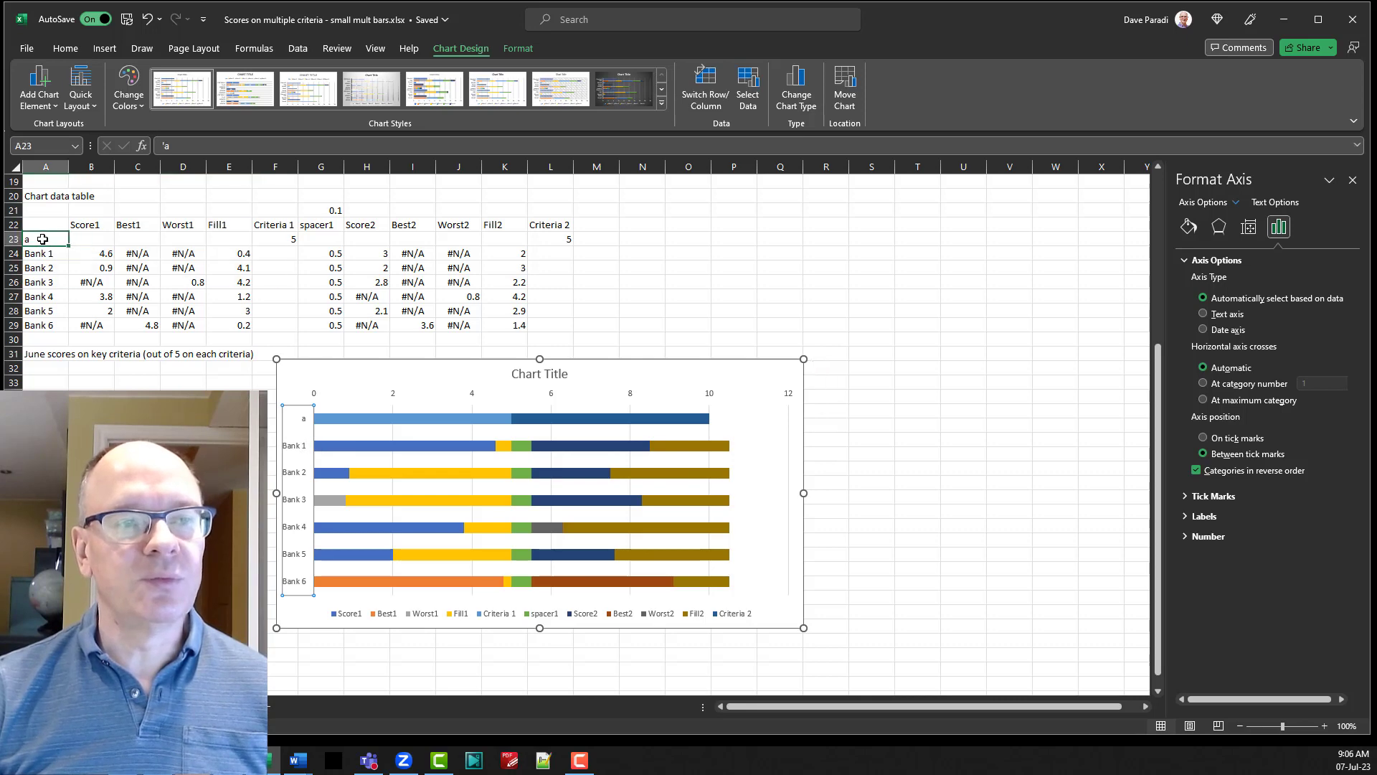
pyautogui.press('Delete')
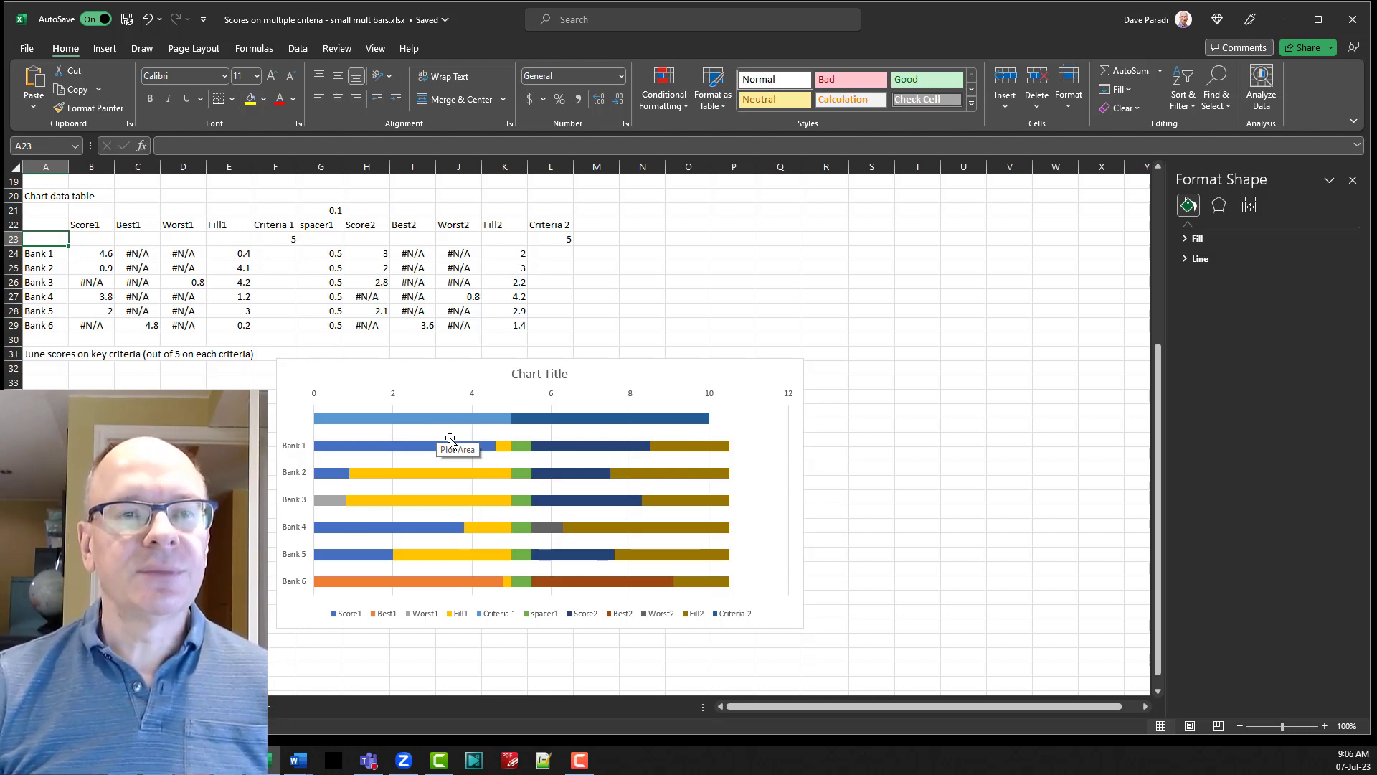
# Set the gap width of the chart's bars to 50%.
pyautogui.click(404, 450)
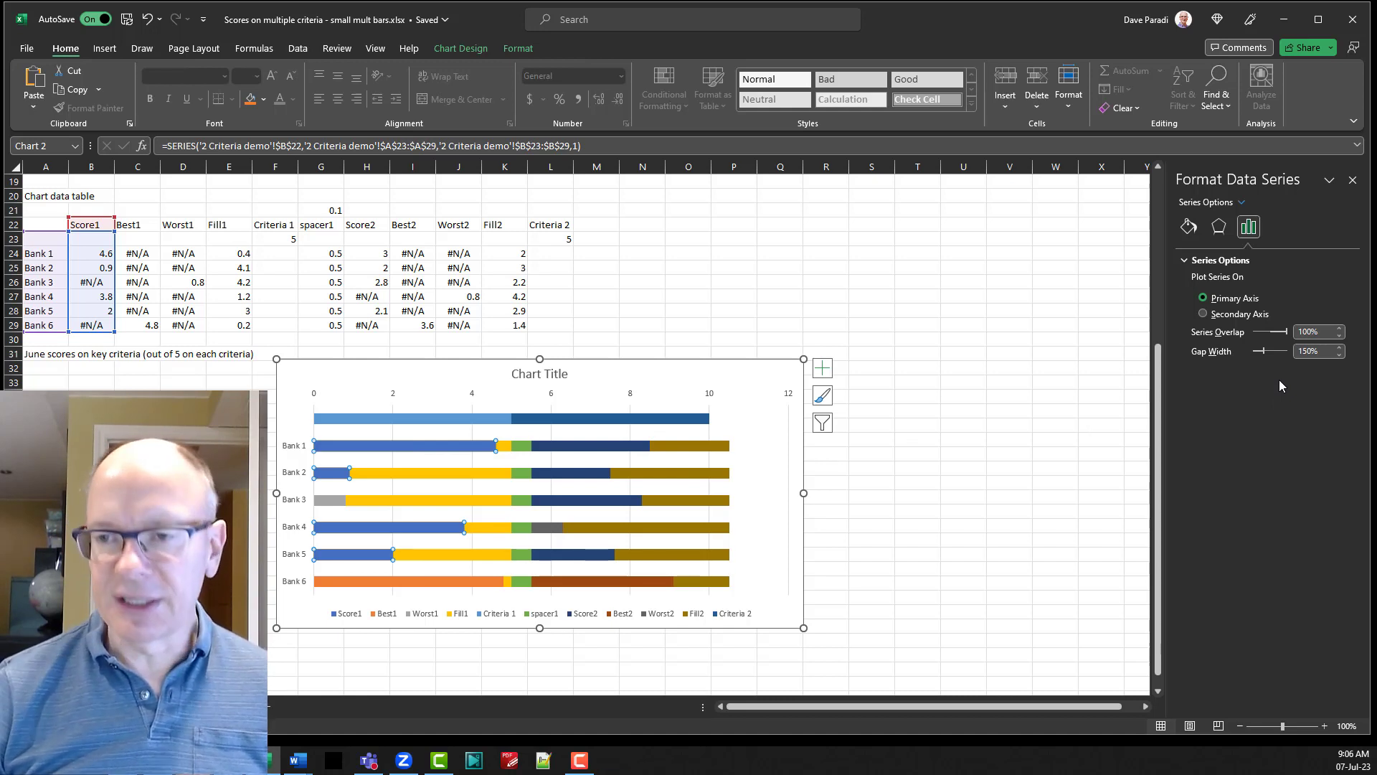
pyautogui.press('super+plus')
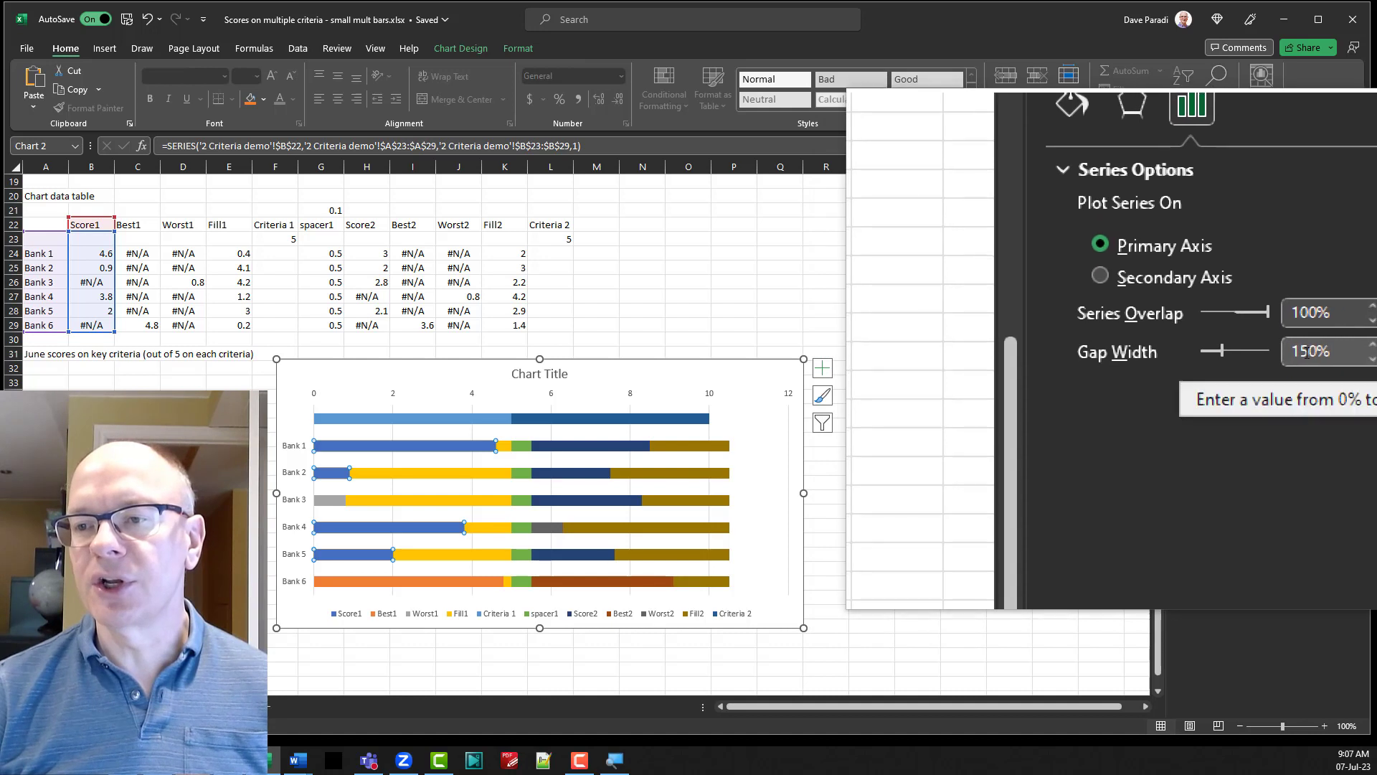
pyautogui.click(1307, 352)
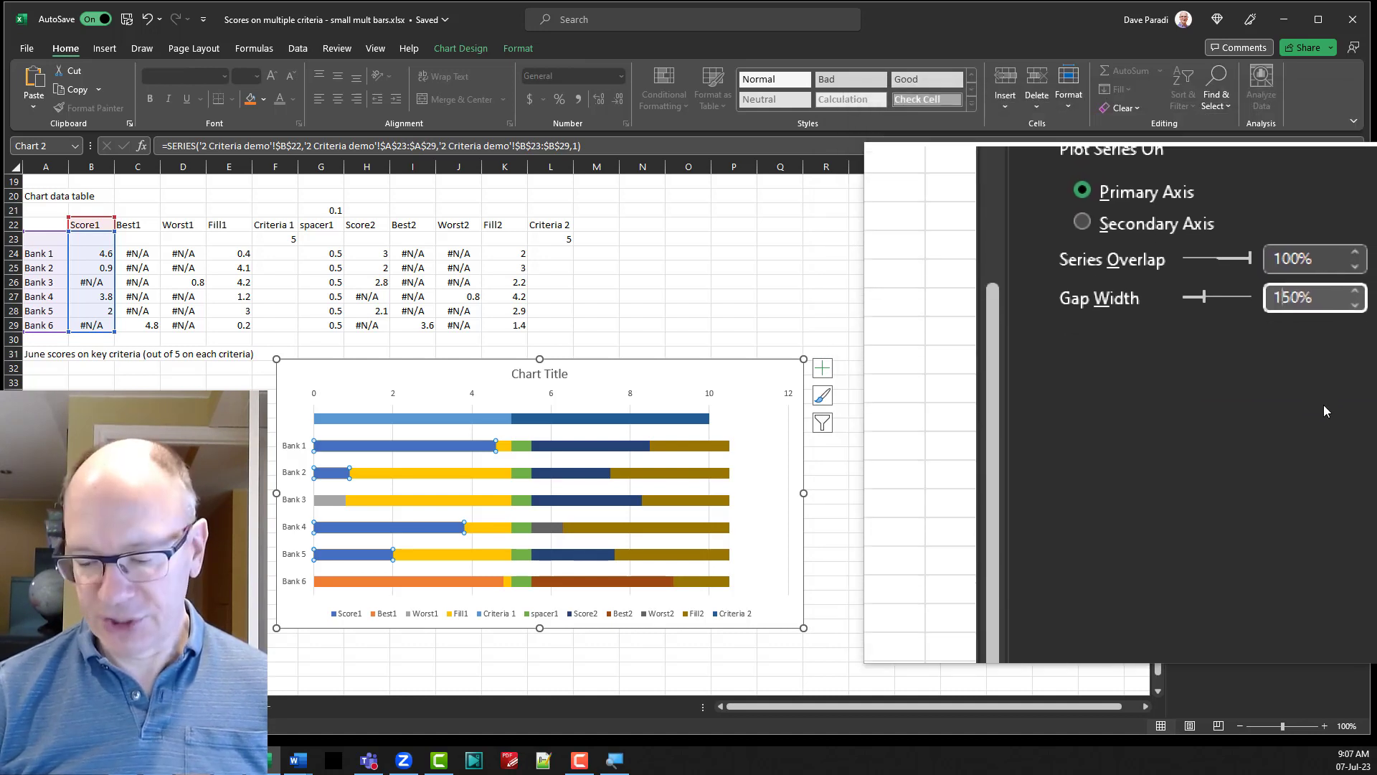
pyautogui.press('BackSpace')
pyautogui.press('Return')
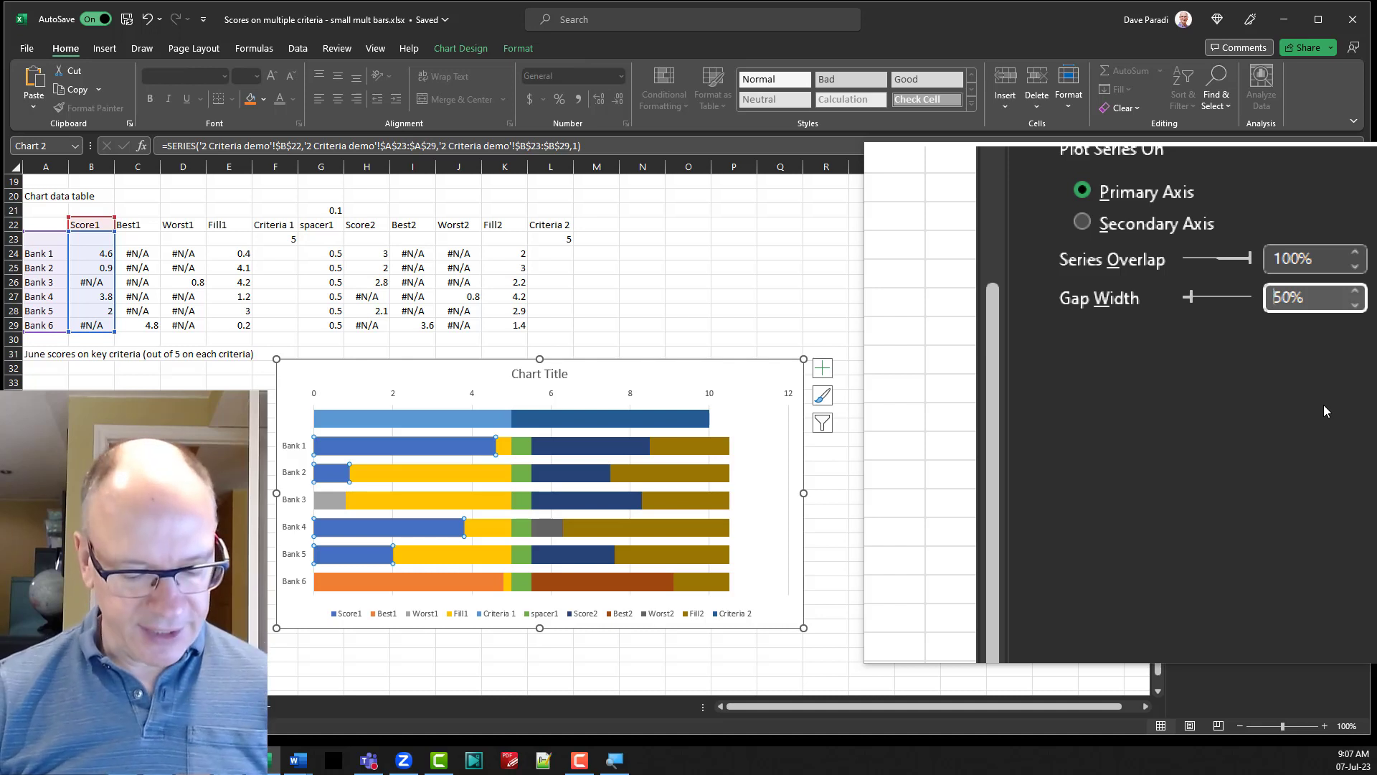
pyautogui.press('super+Escape')
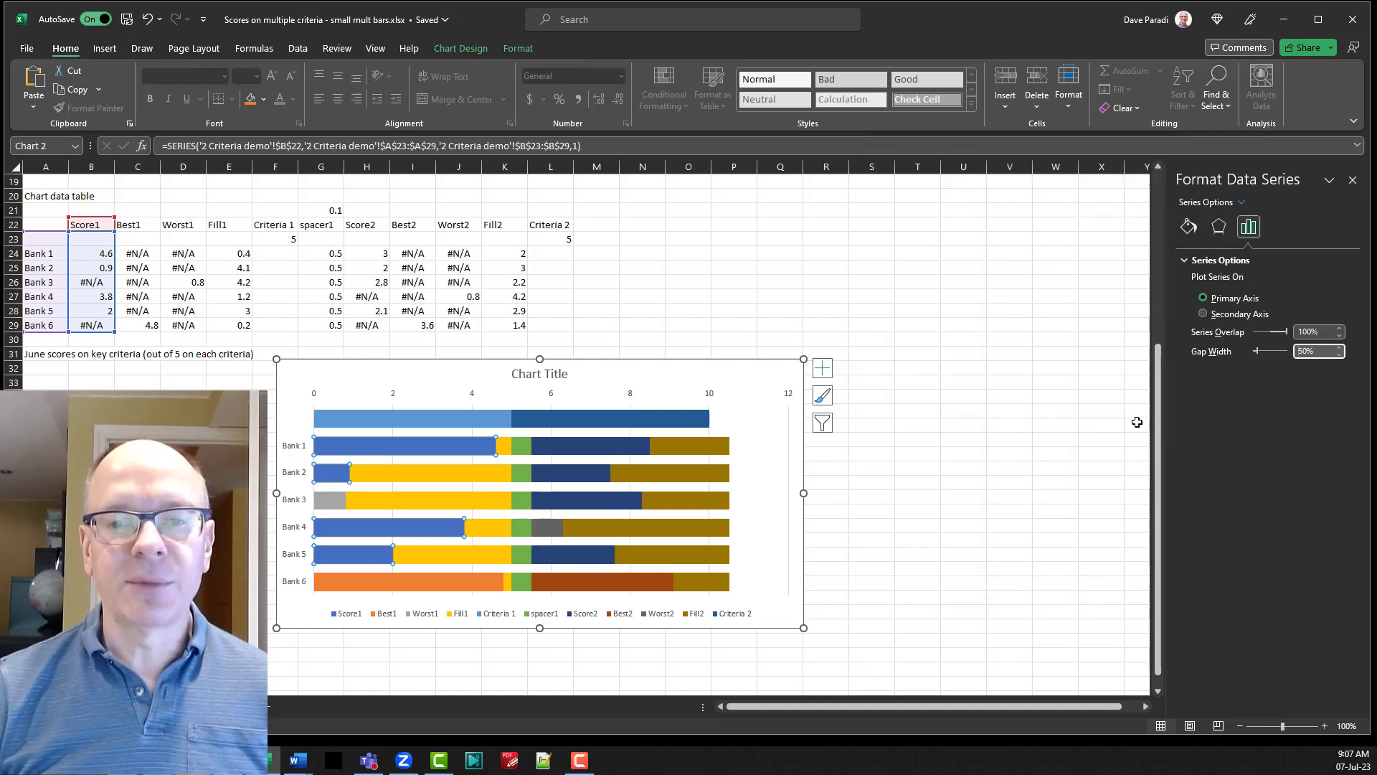
# Fill the Score1 series with Black, Text 1, Lighter 50%.
pyautogui.click(518, 50)
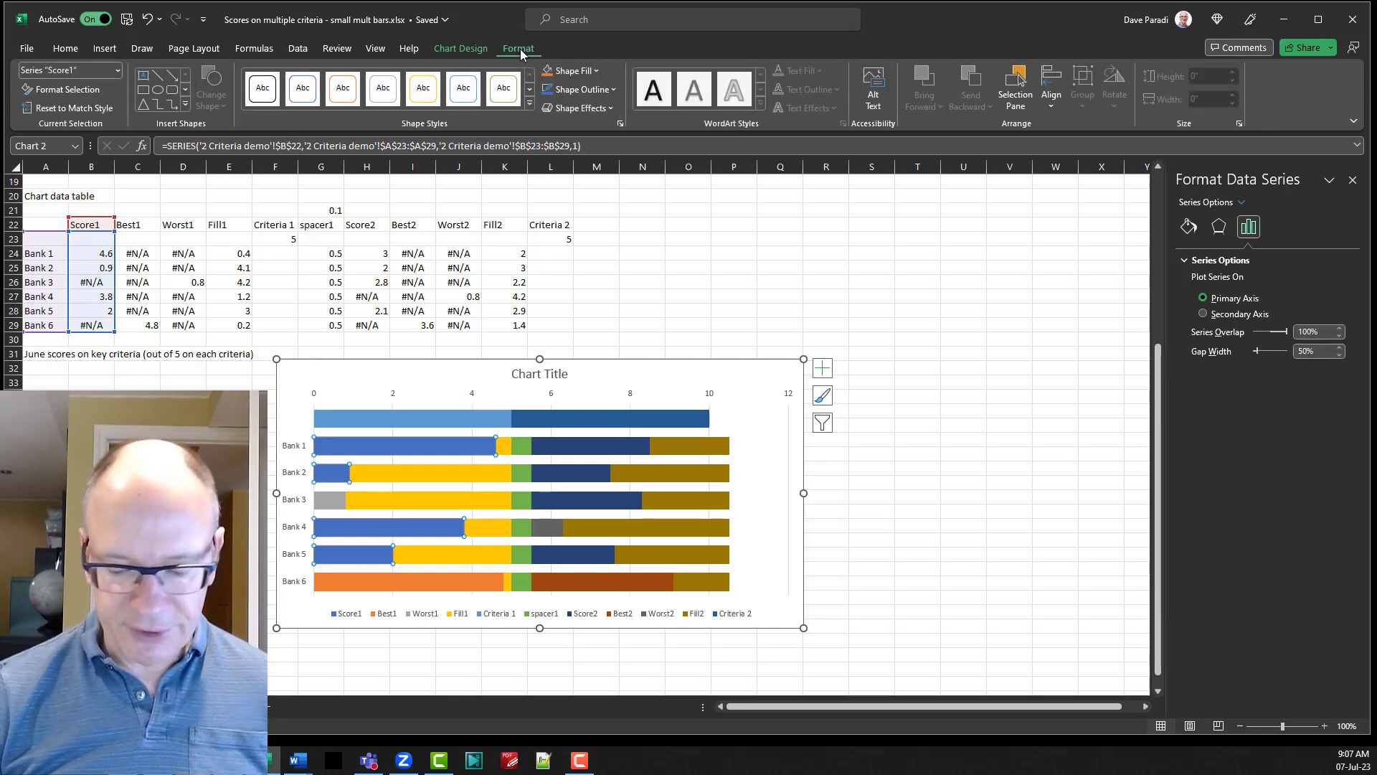
pyautogui.press('super+plus')
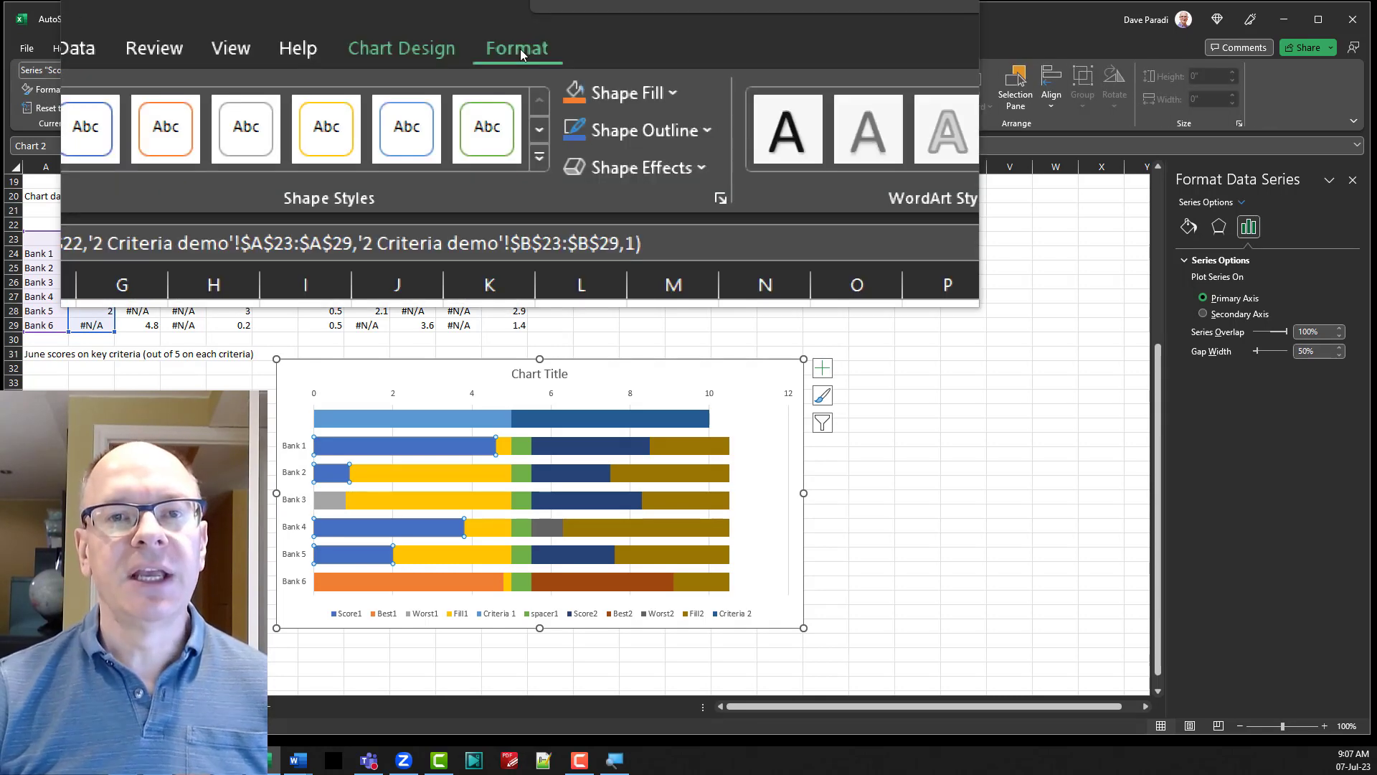
pyautogui.click(587, 71)
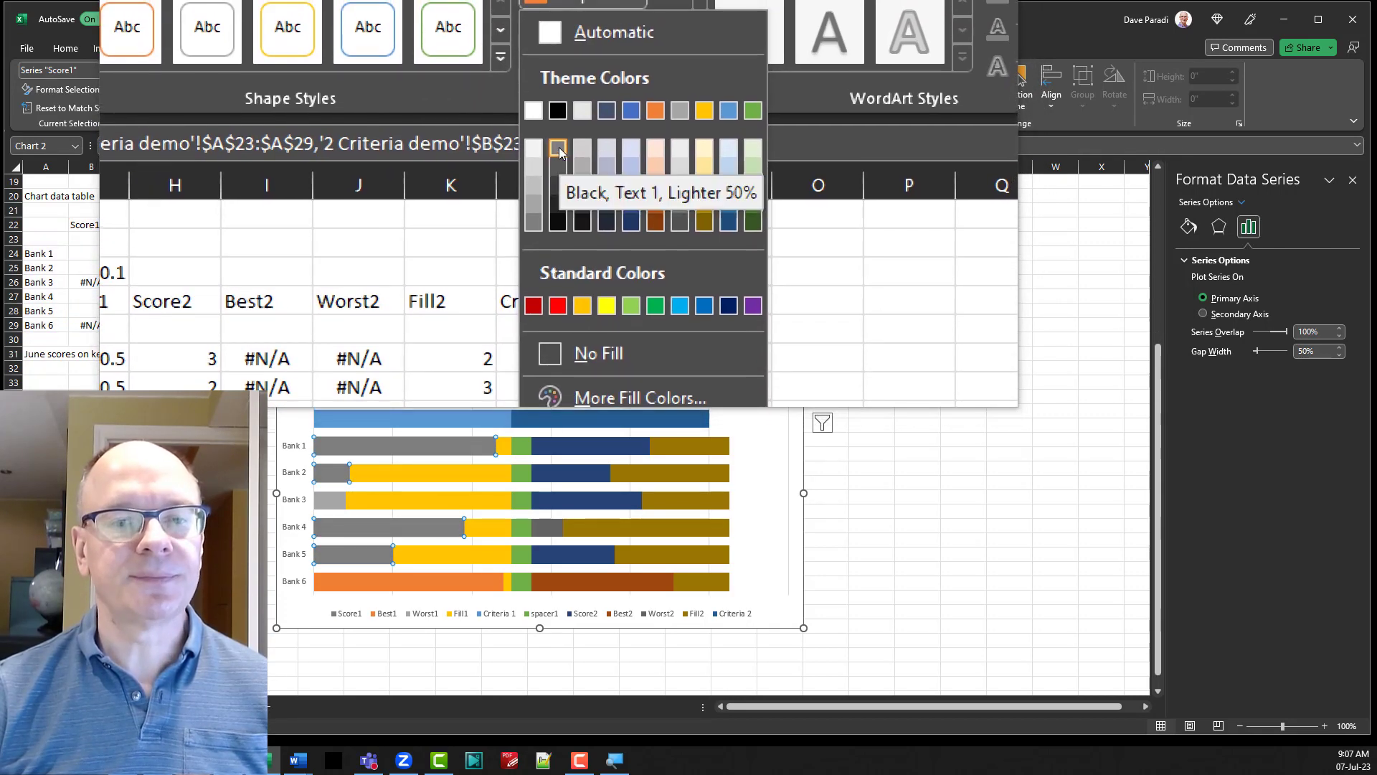
pyautogui.click(560, 150)
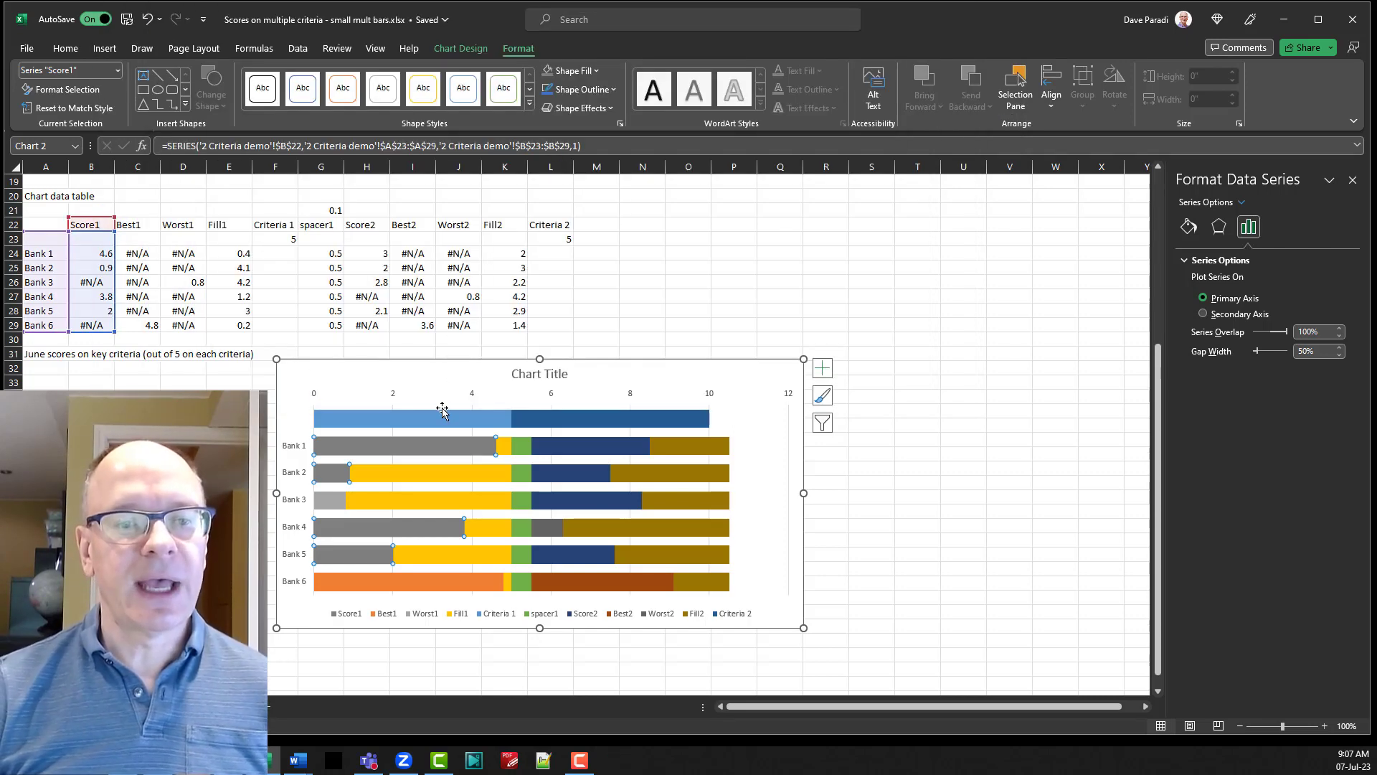
# Fill the Worst1 series with the orange theme color and the Best1 series with the green theme color.
pyautogui.click(324, 505)
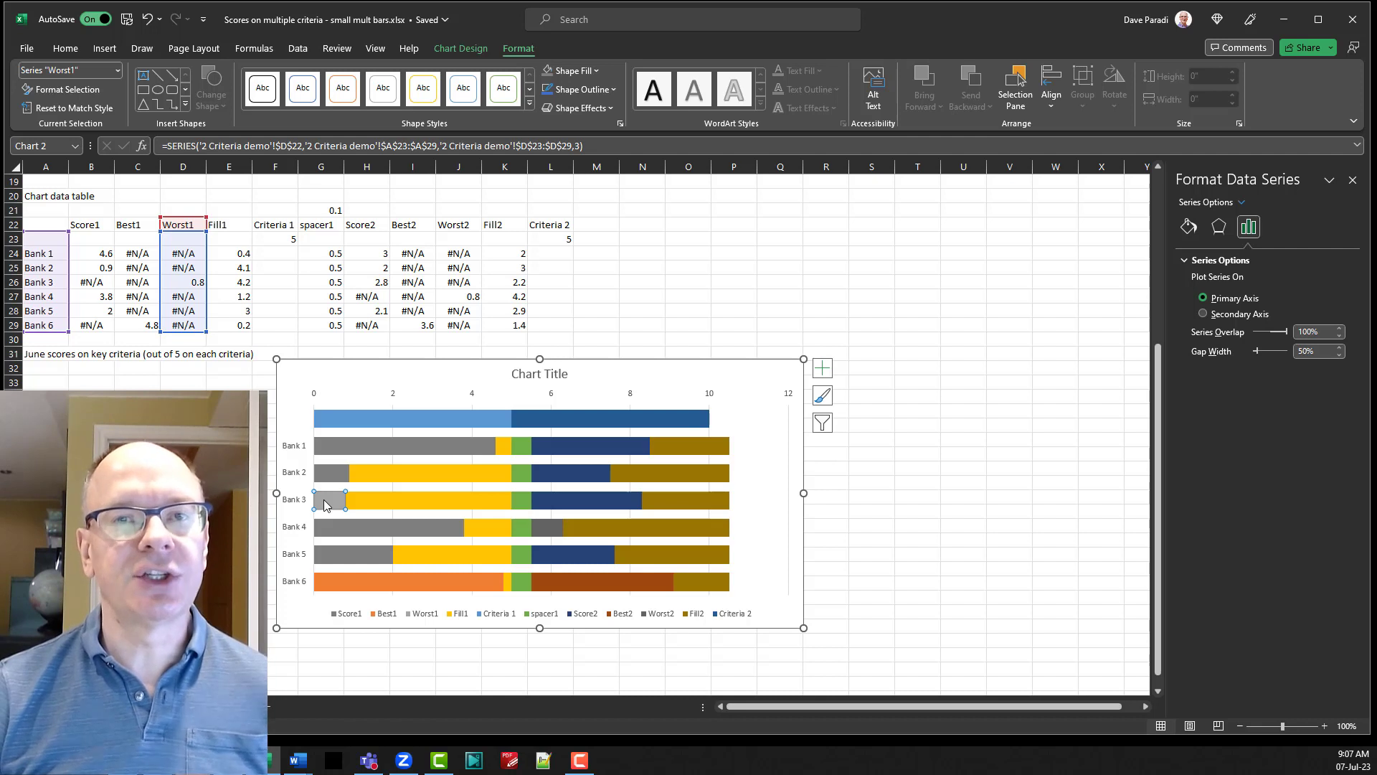
pyautogui.click(575, 71)
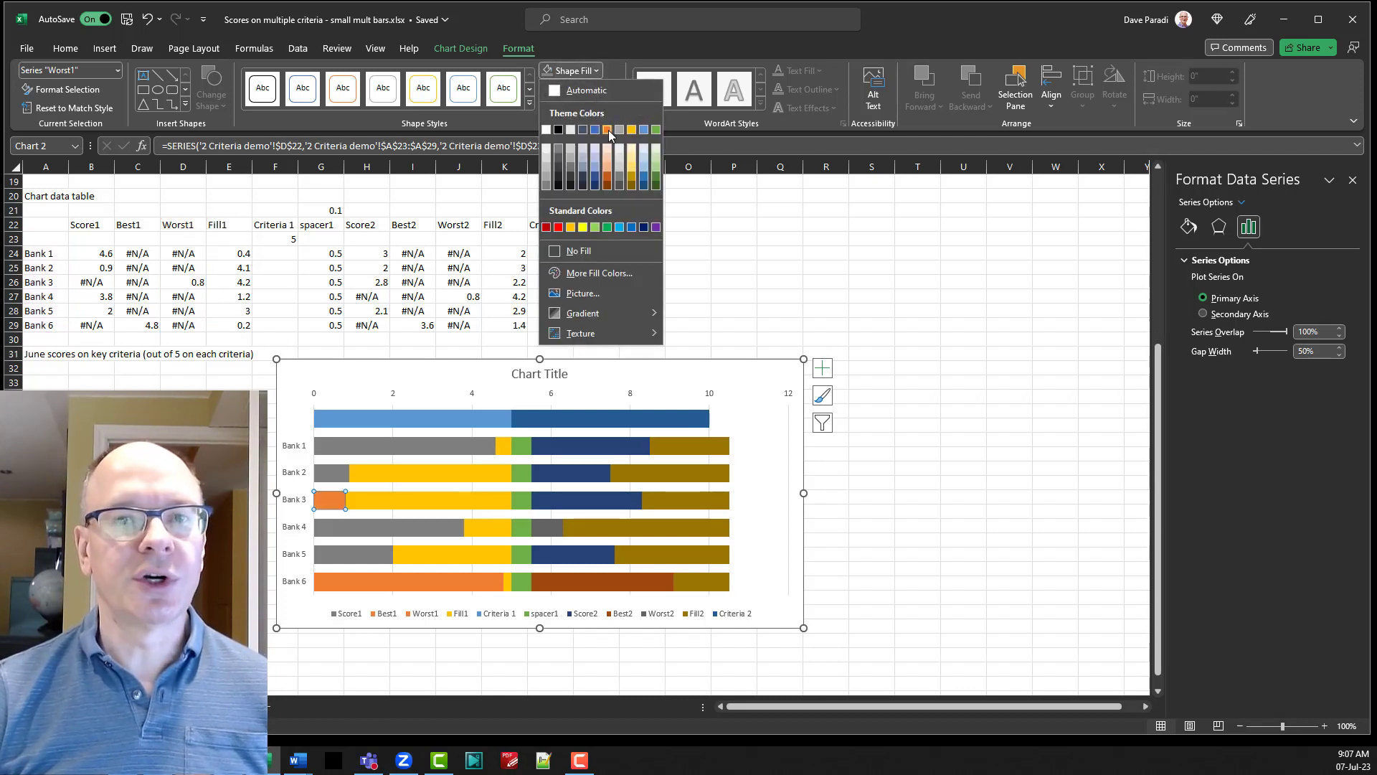
pyautogui.press('Escape')
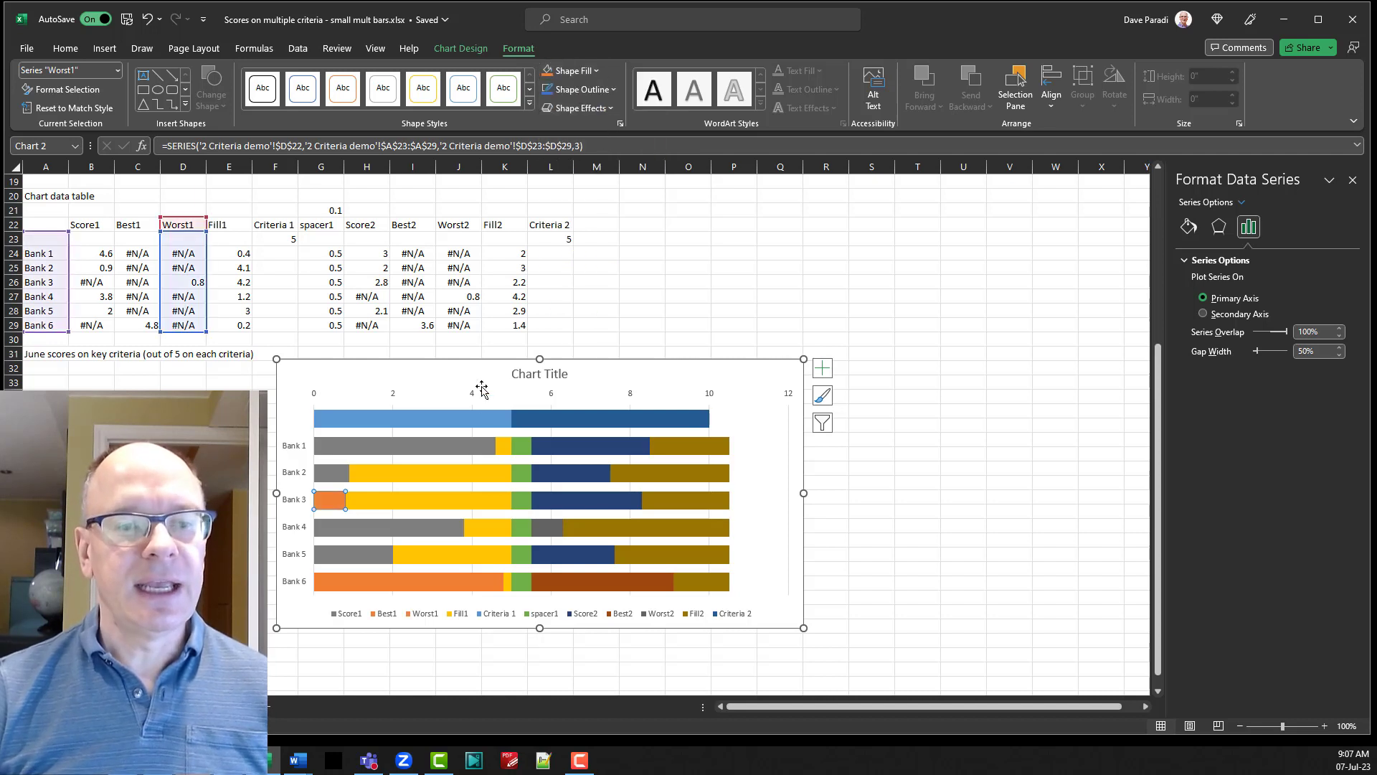
pyautogui.click(413, 583)
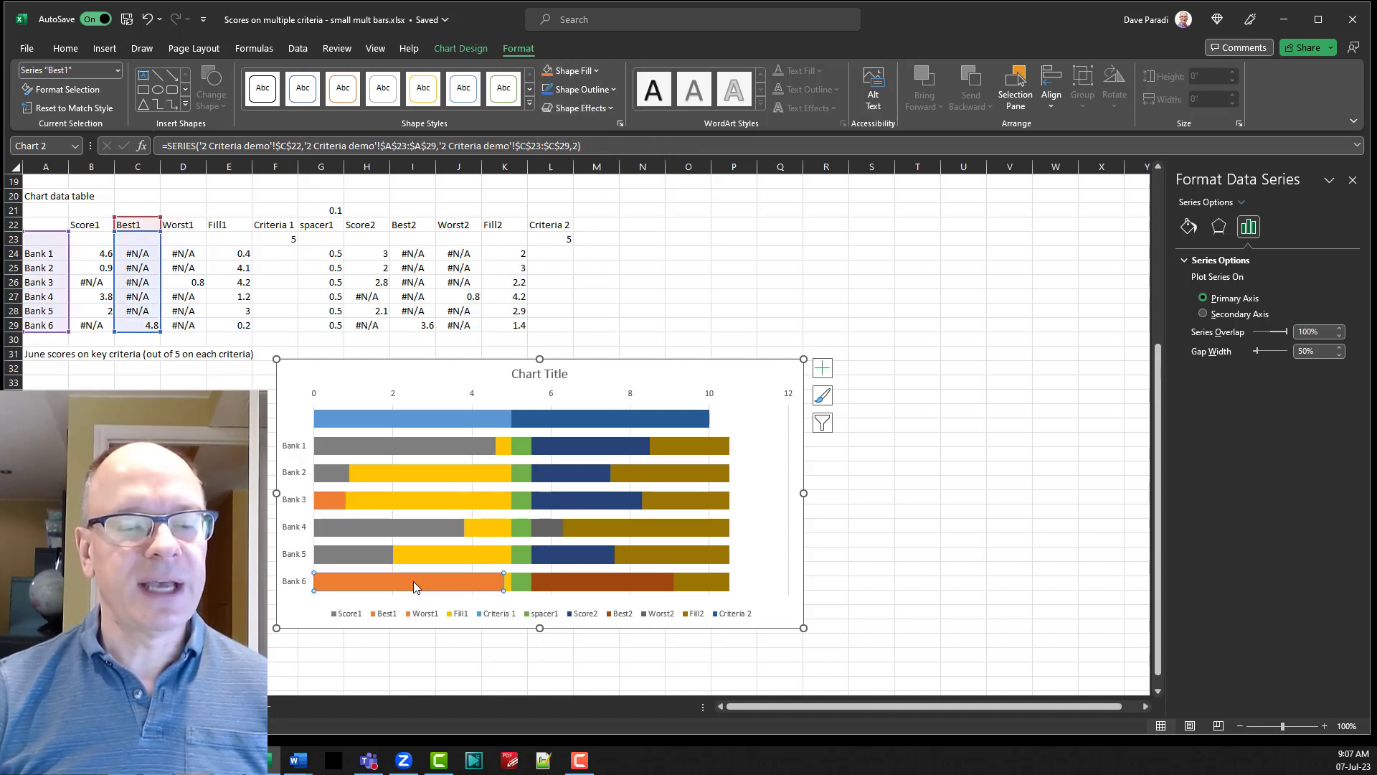
pyautogui.click(587, 72)
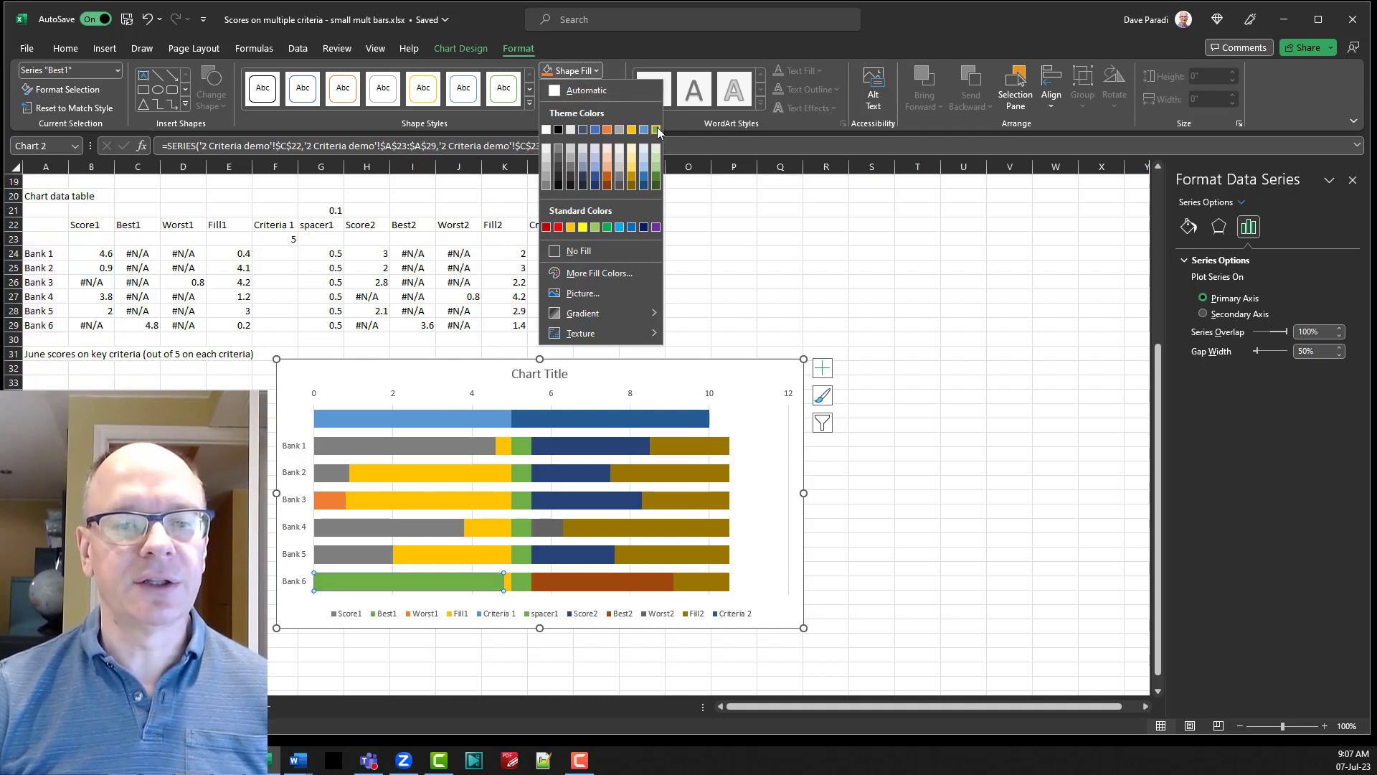
pyautogui.click(657, 130)
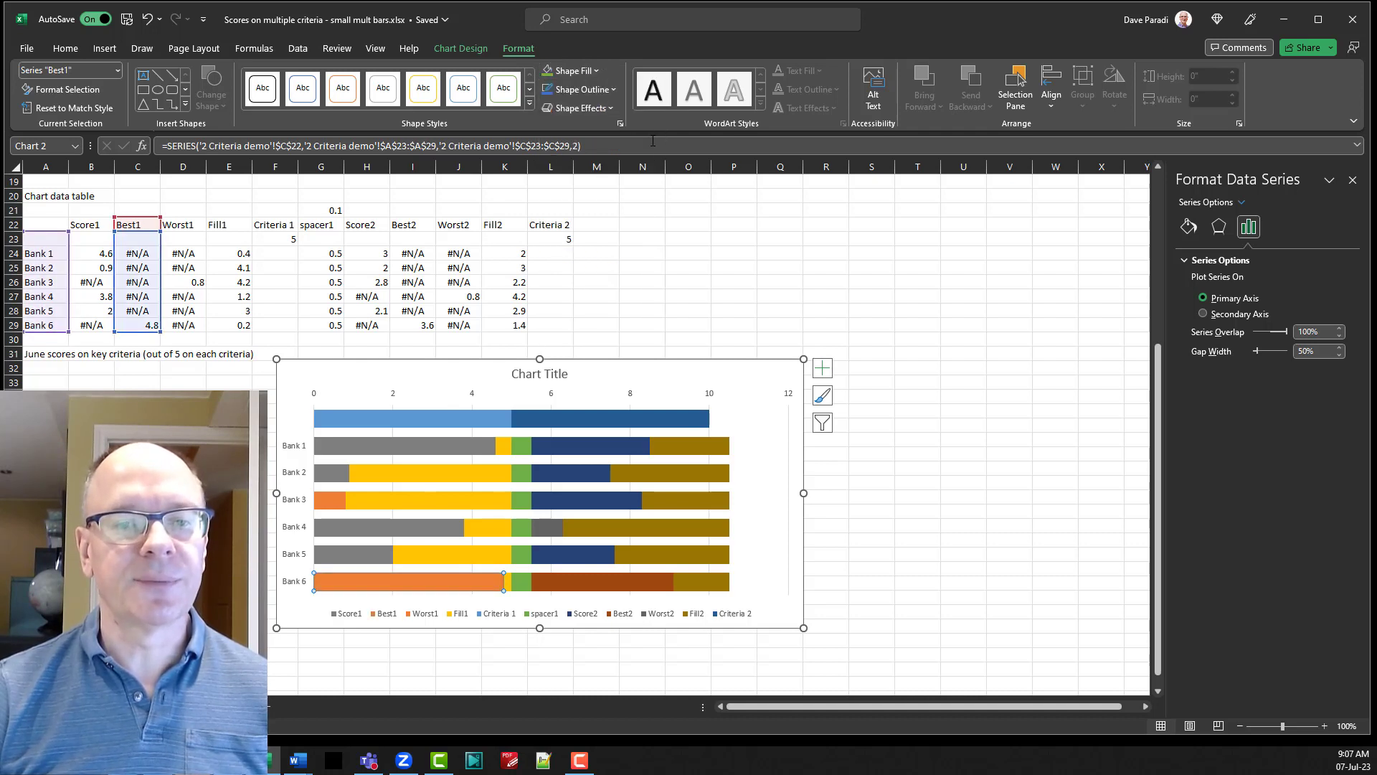
# Fill the Fill1 series with a light gray shade of White, Background 1.
pyautogui.click(477, 475)
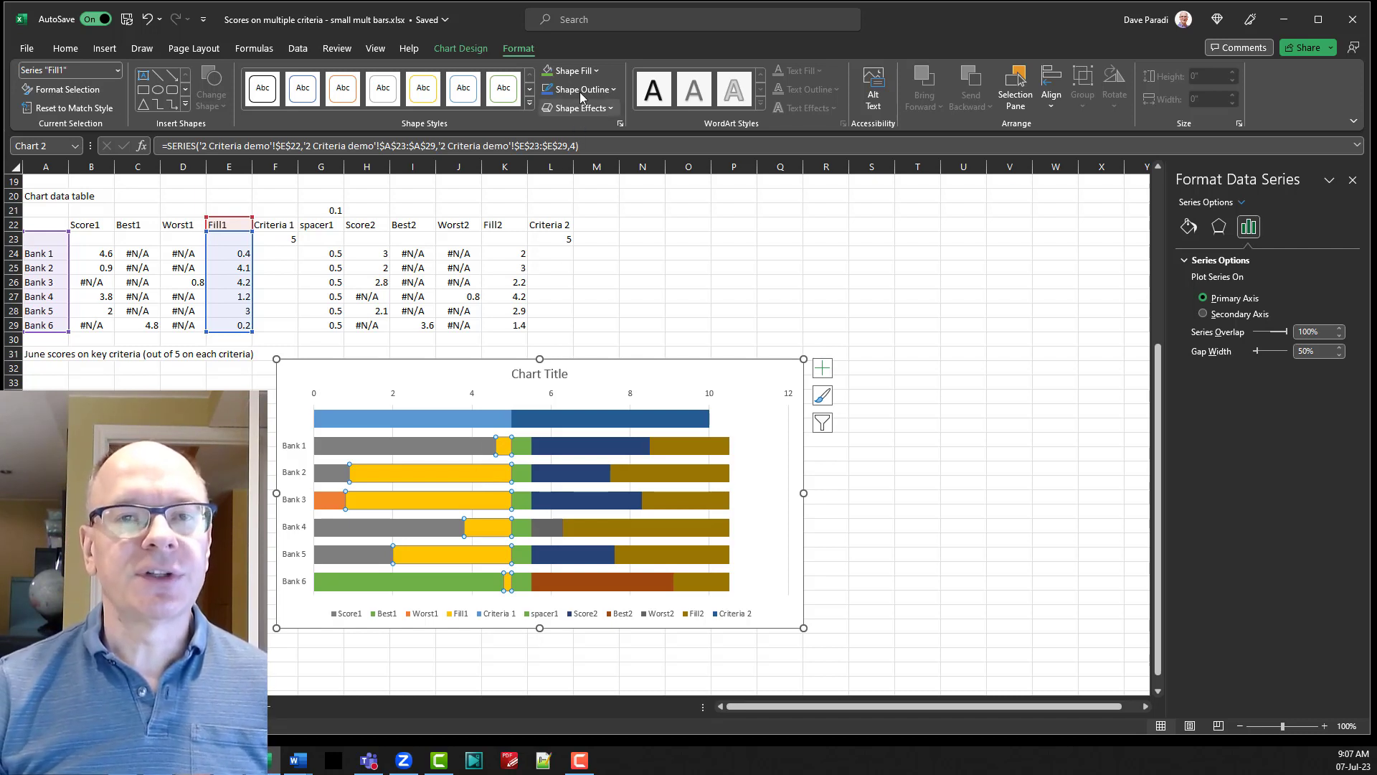
pyautogui.click(582, 71)
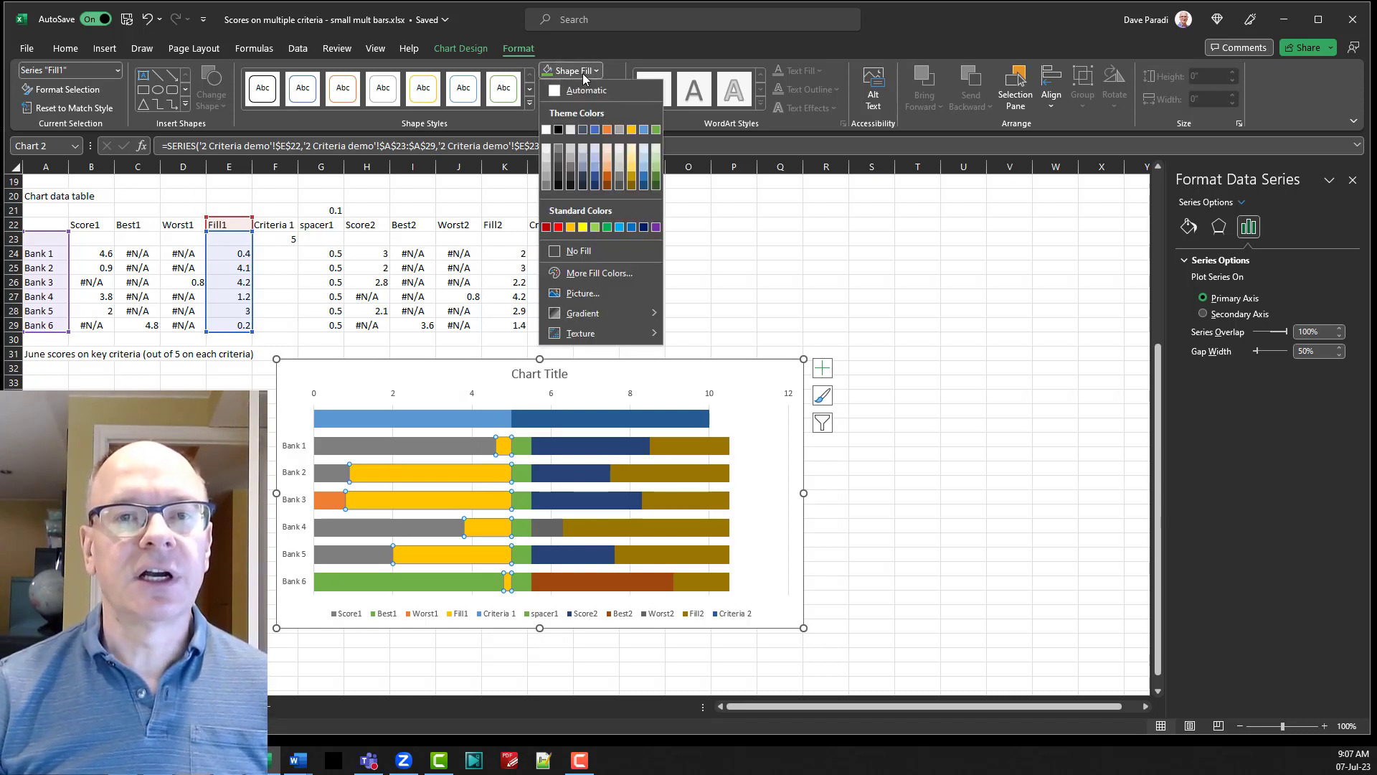
pyautogui.click(549, 163)
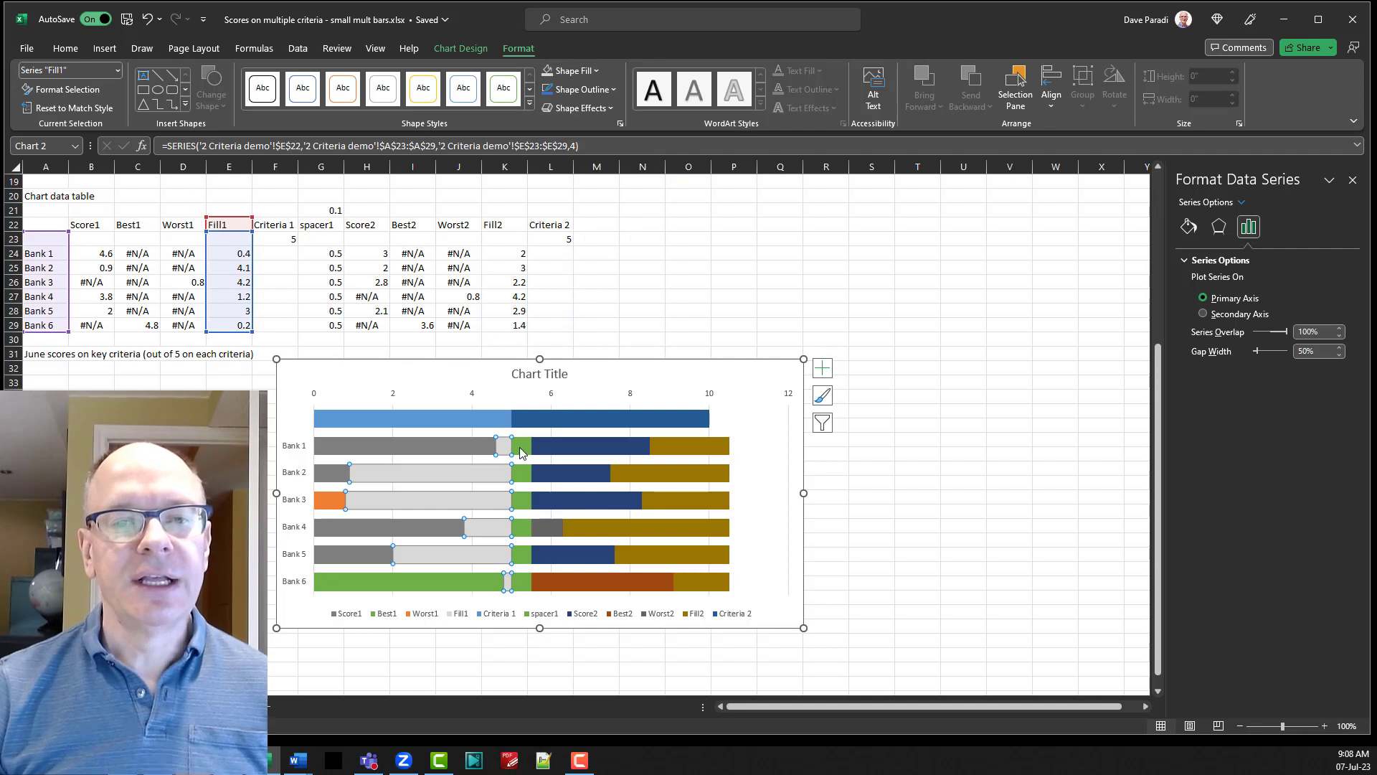
# Remove the fill from the spacer1 series so the gap between the two criteria is transparent.
pyautogui.click(522, 446)
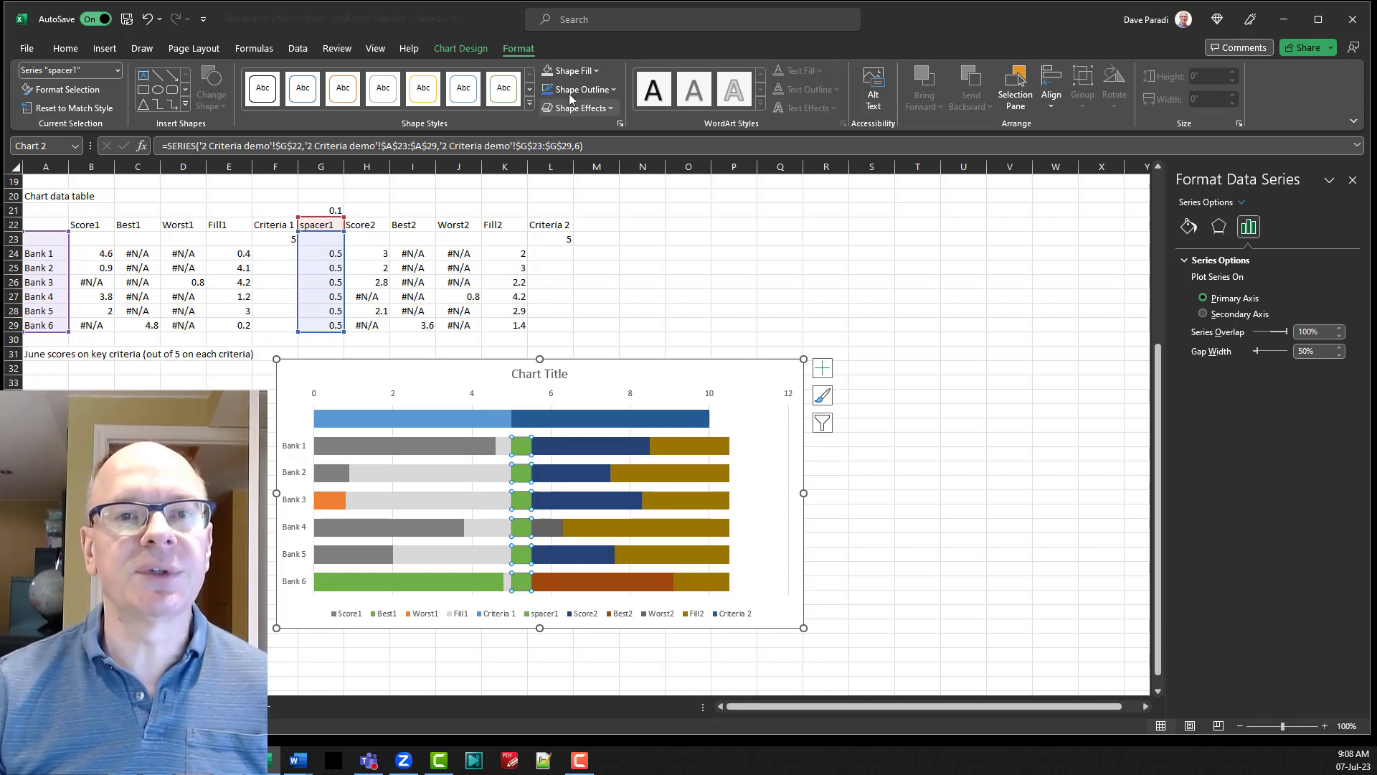
pyautogui.click(574, 70)
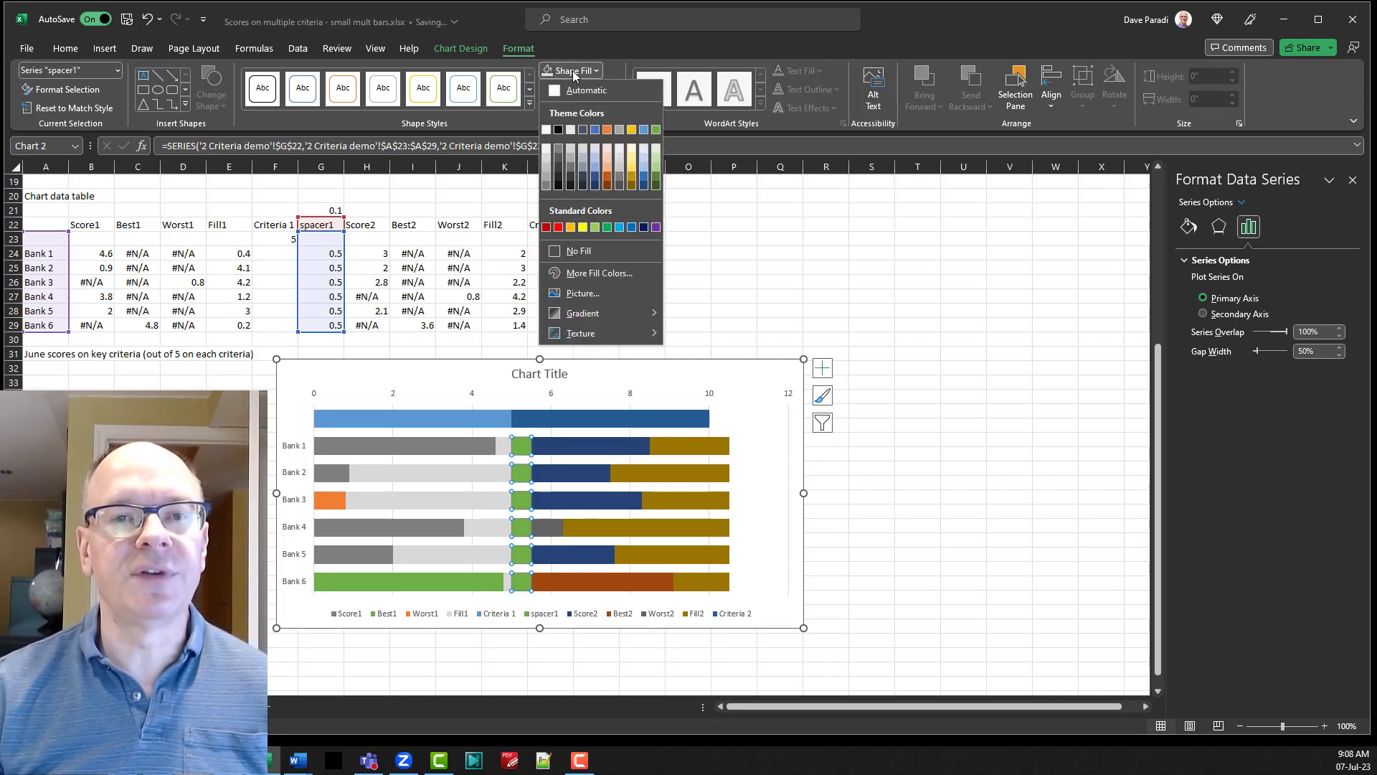
pyautogui.click(603, 252)
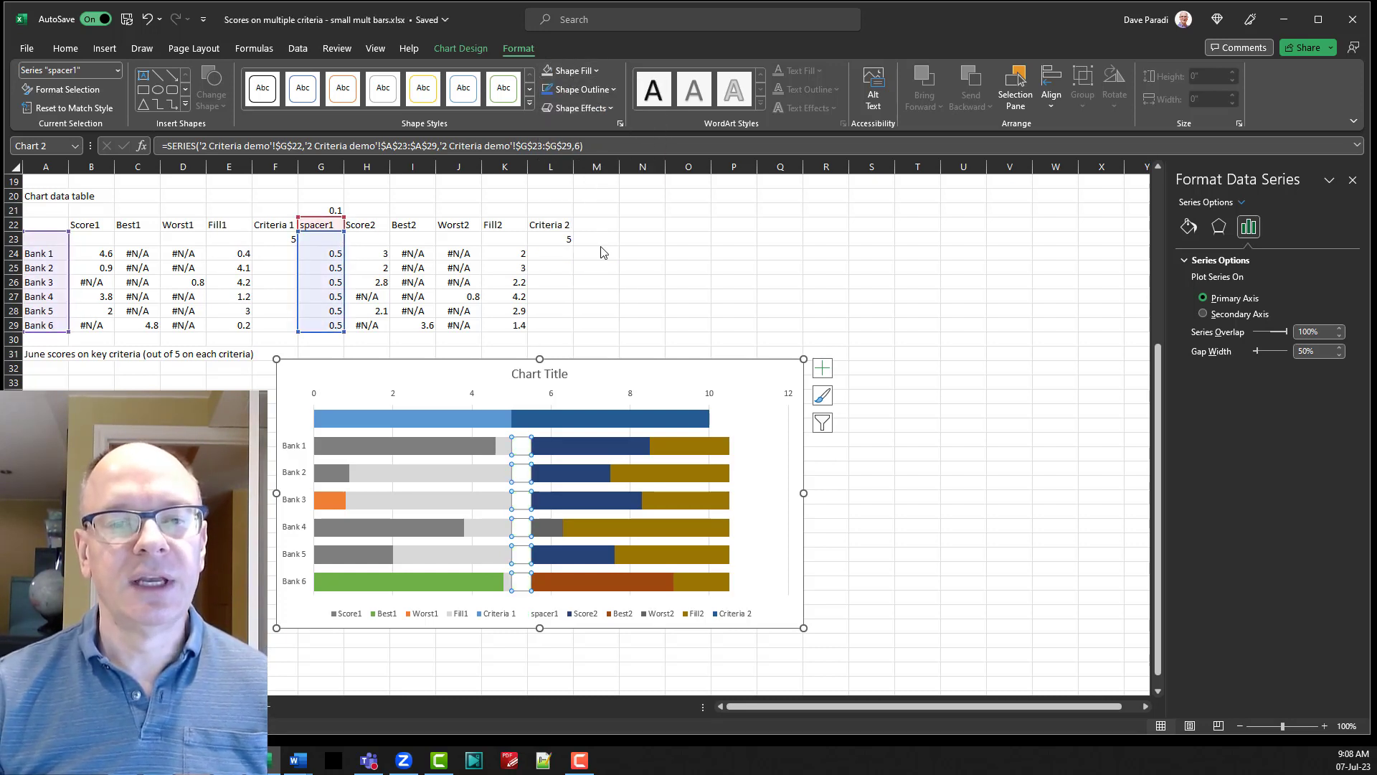
# Fill the Score2 series with Black, Text 1, Lighter 50%.
pyautogui.click(601, 449)
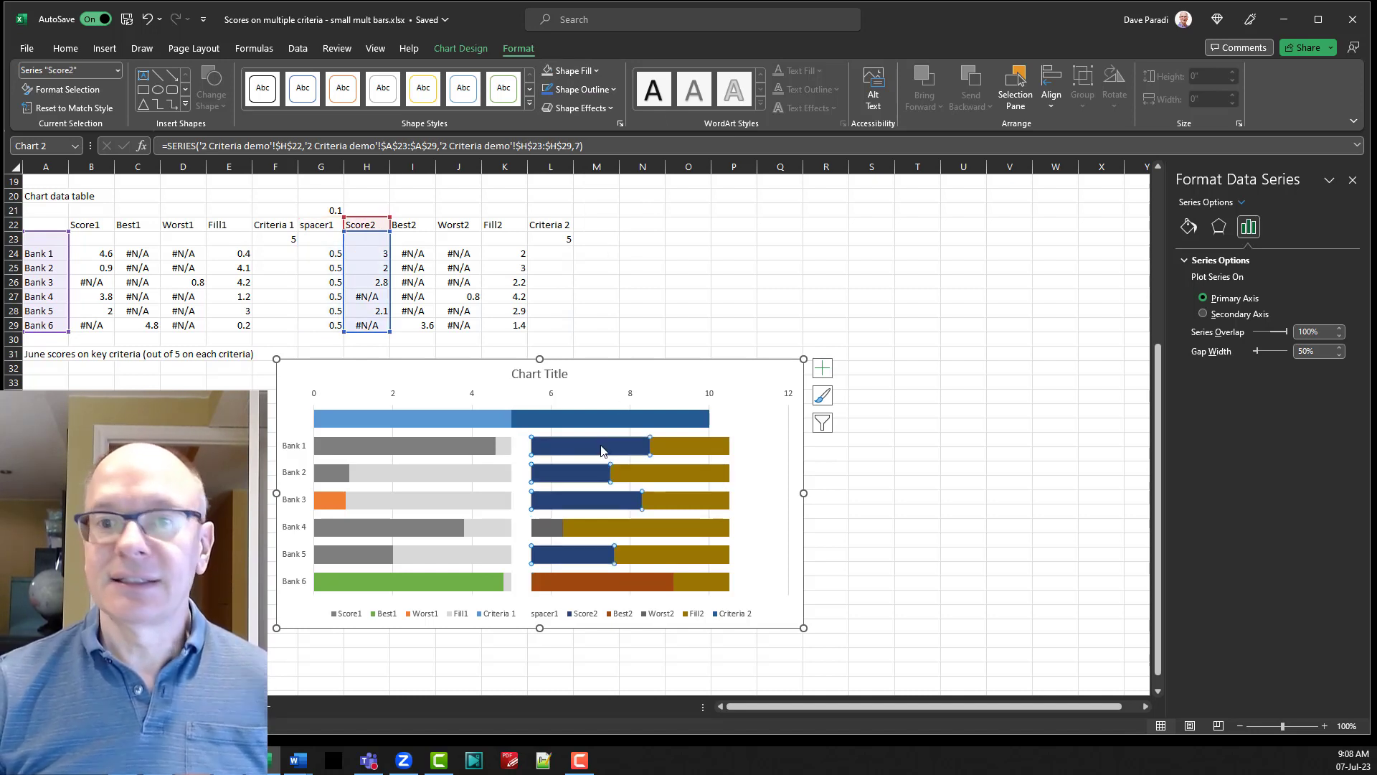
pyautogui.click(579, 71)
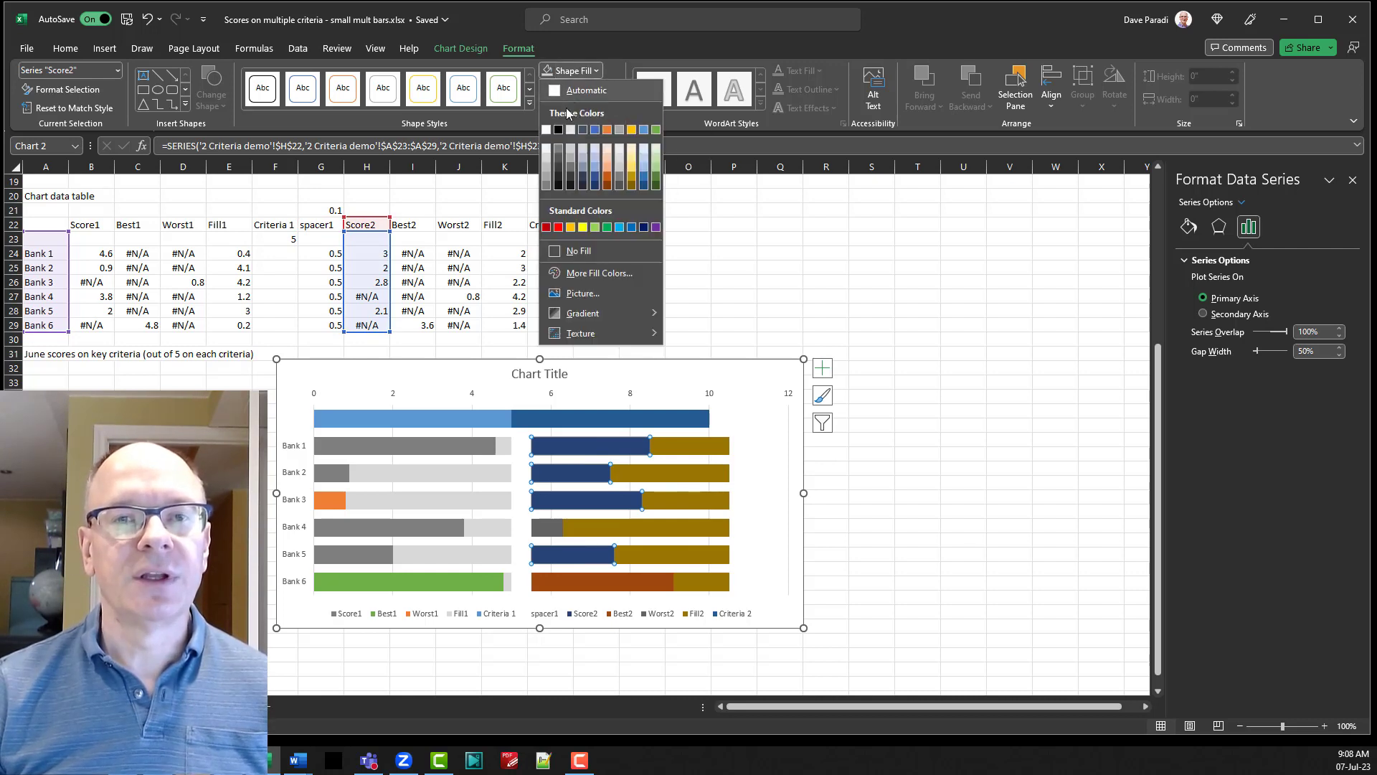
pyautogui.click(558, 149)
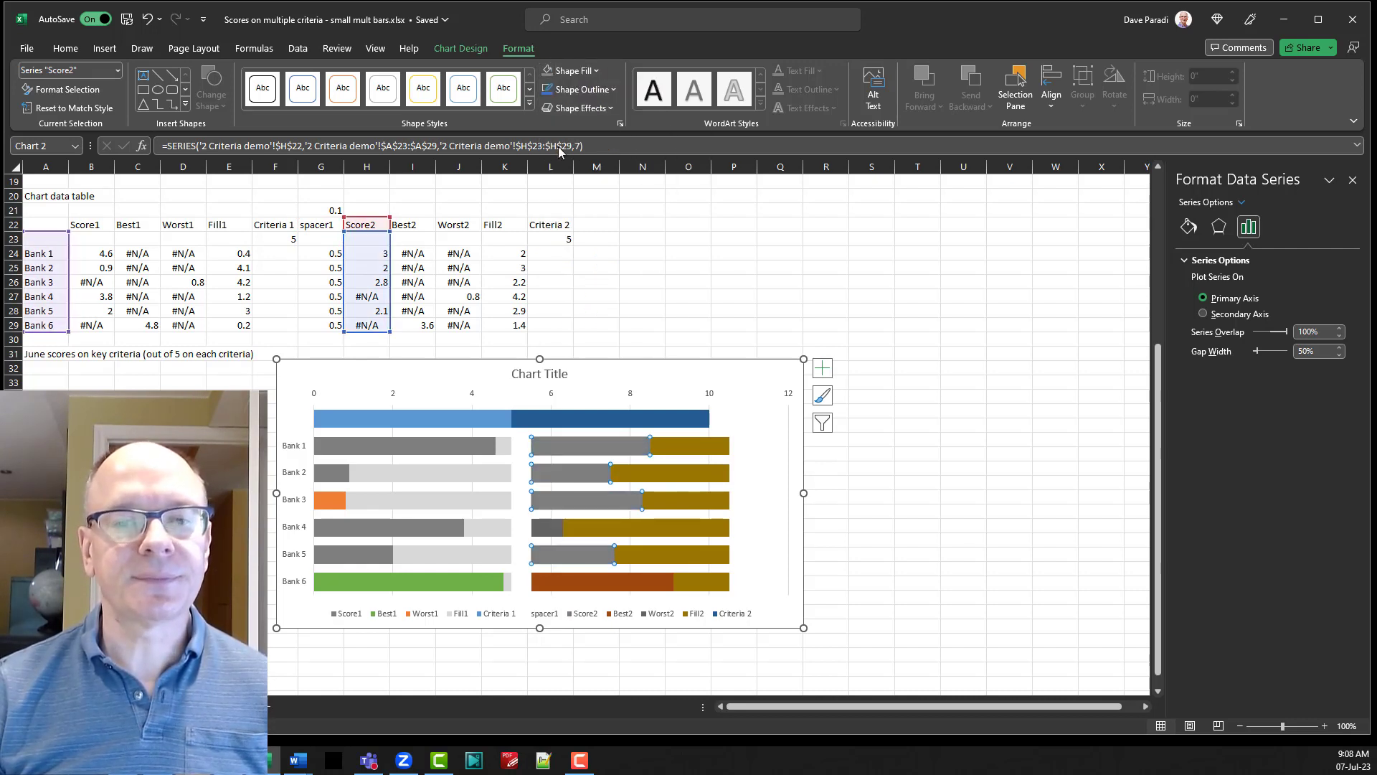
# Fill the Worst2 series with the orange theme color and the Best2 series with the green theme color.
pyautogui.click(546, 529)
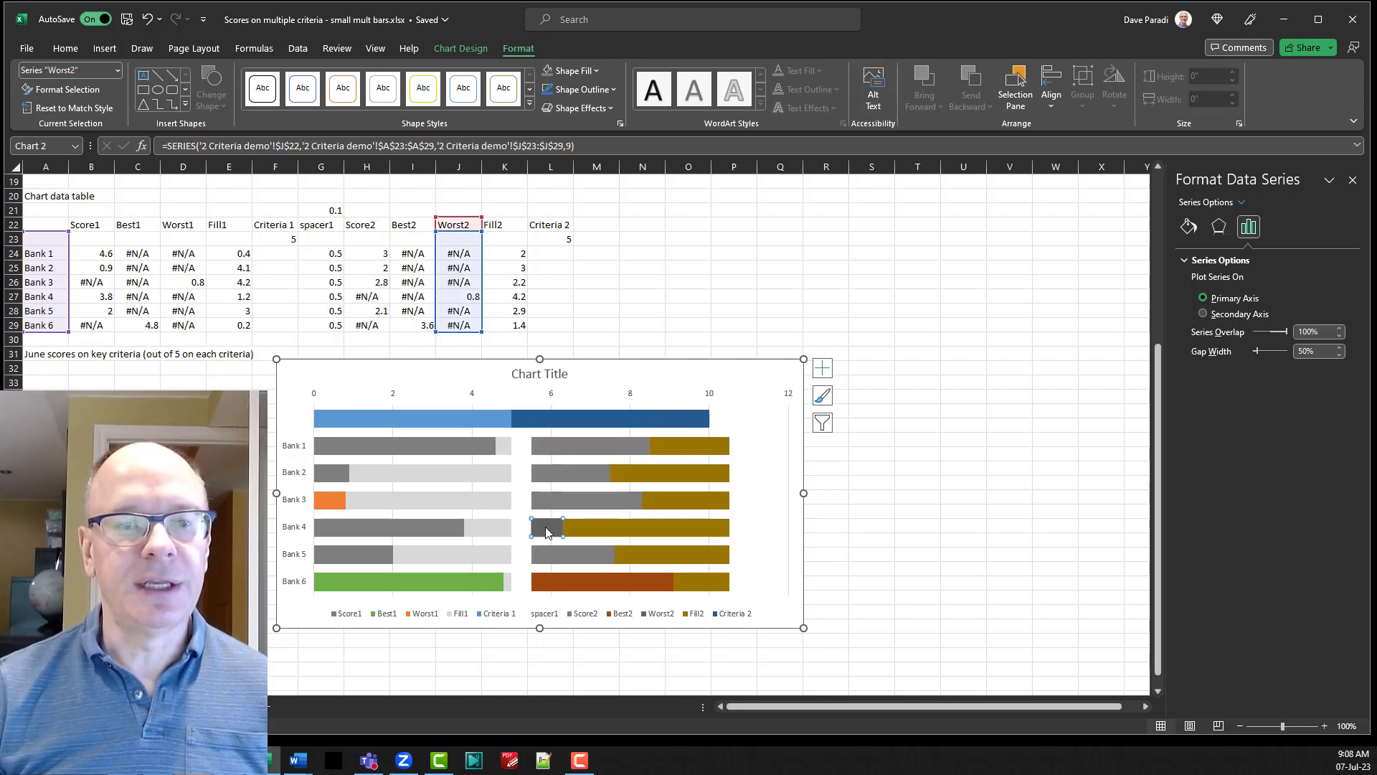
pyautogui.click(574, 70)
pyautogui.click(608, 131)
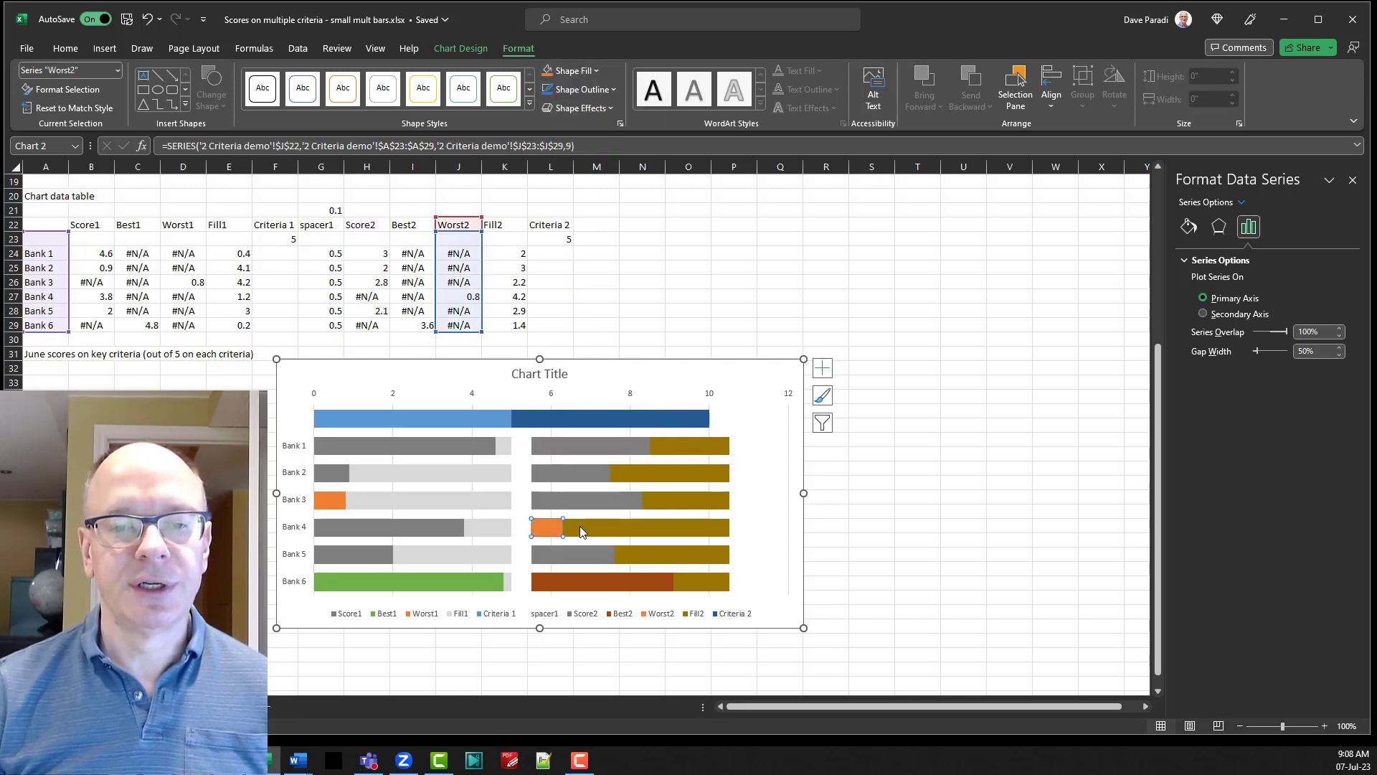
pyautogui.click(575, 578)
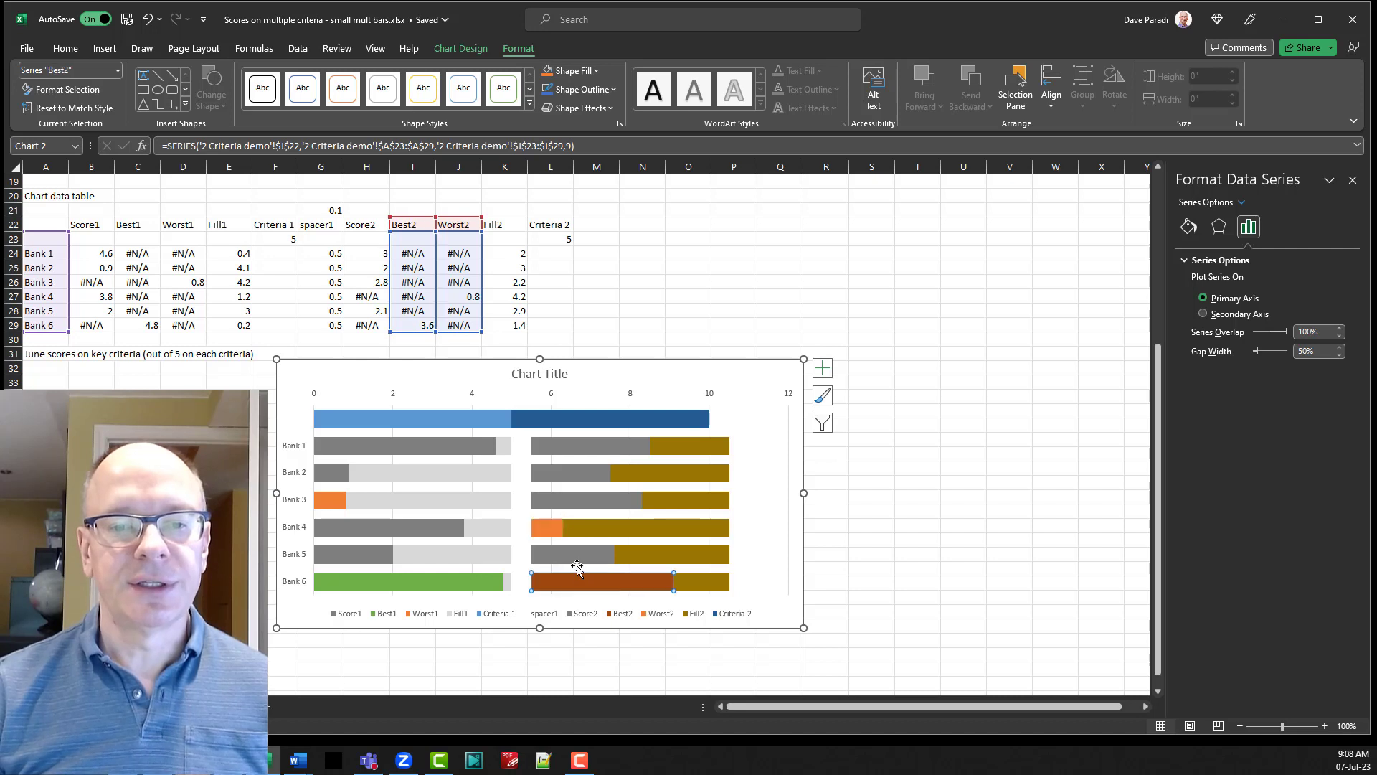
pyautogui.click(574, 70)
pyautogui.click(654, 129)
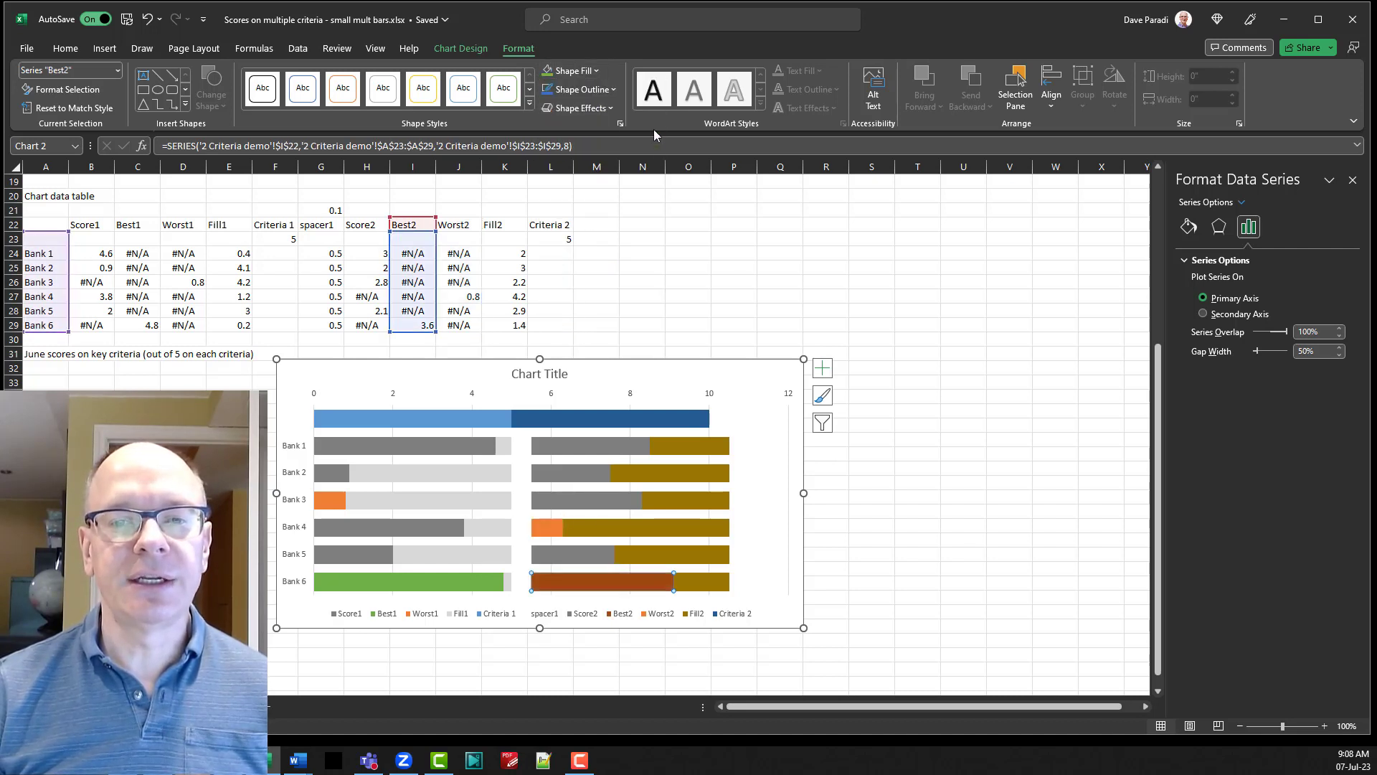
# Fill the Fill2 series with the same light gray shade of White, Background 1 as the Fill1 series.
pyautogui.click(684, 445)
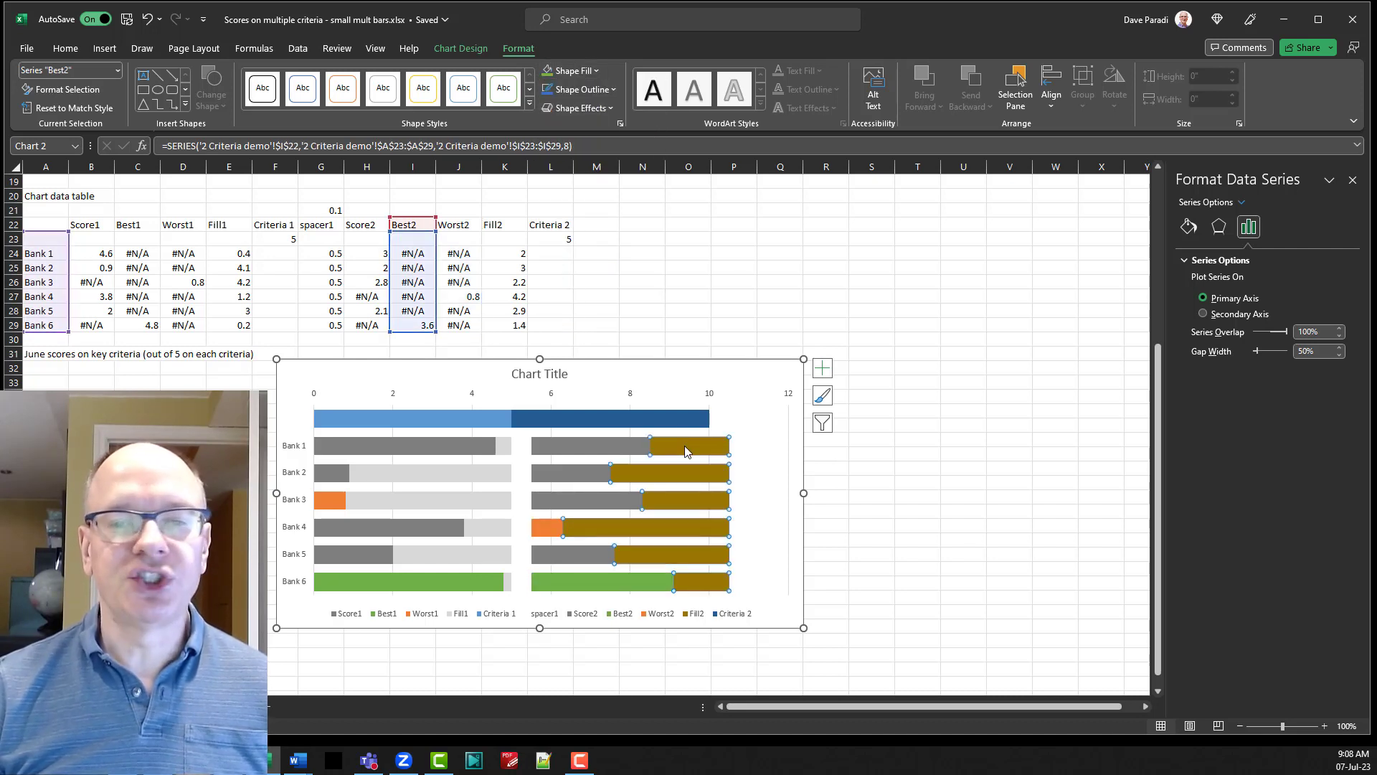
pyautogui.click(574, 70)
pyautogui.click(546, 159)
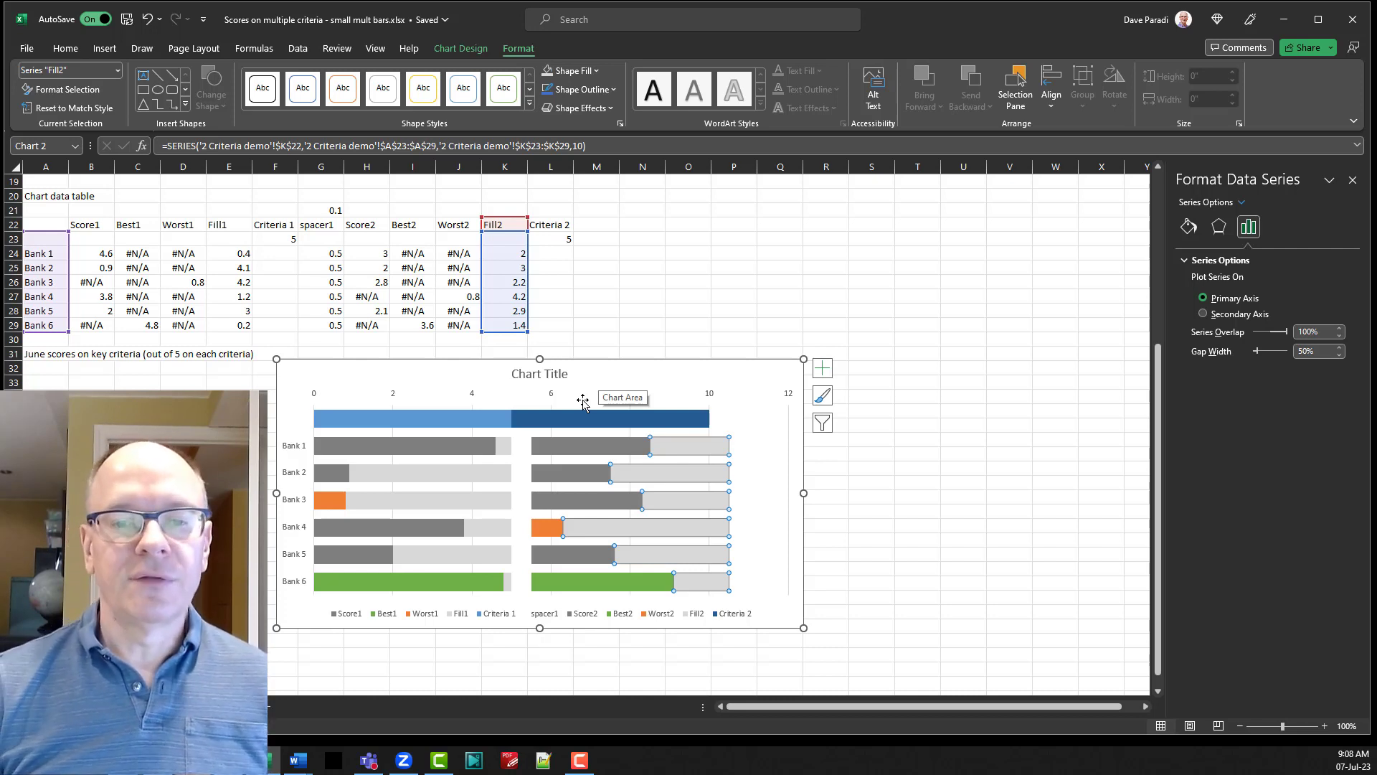
# Remove the legend and the gridlines from the chart.
pyautogui.click(823, 370)
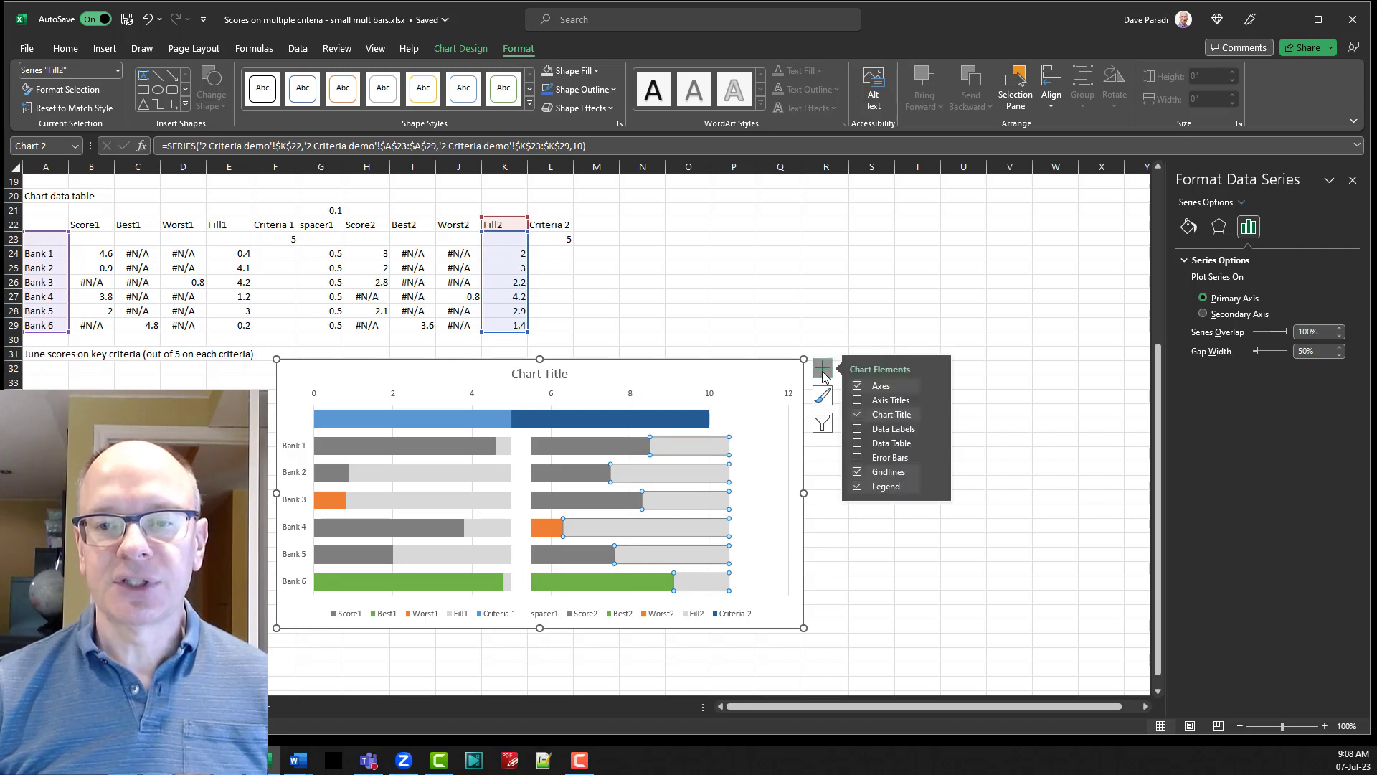
pyautogui.click(857, 486)
pyautogui.click(856, 471)
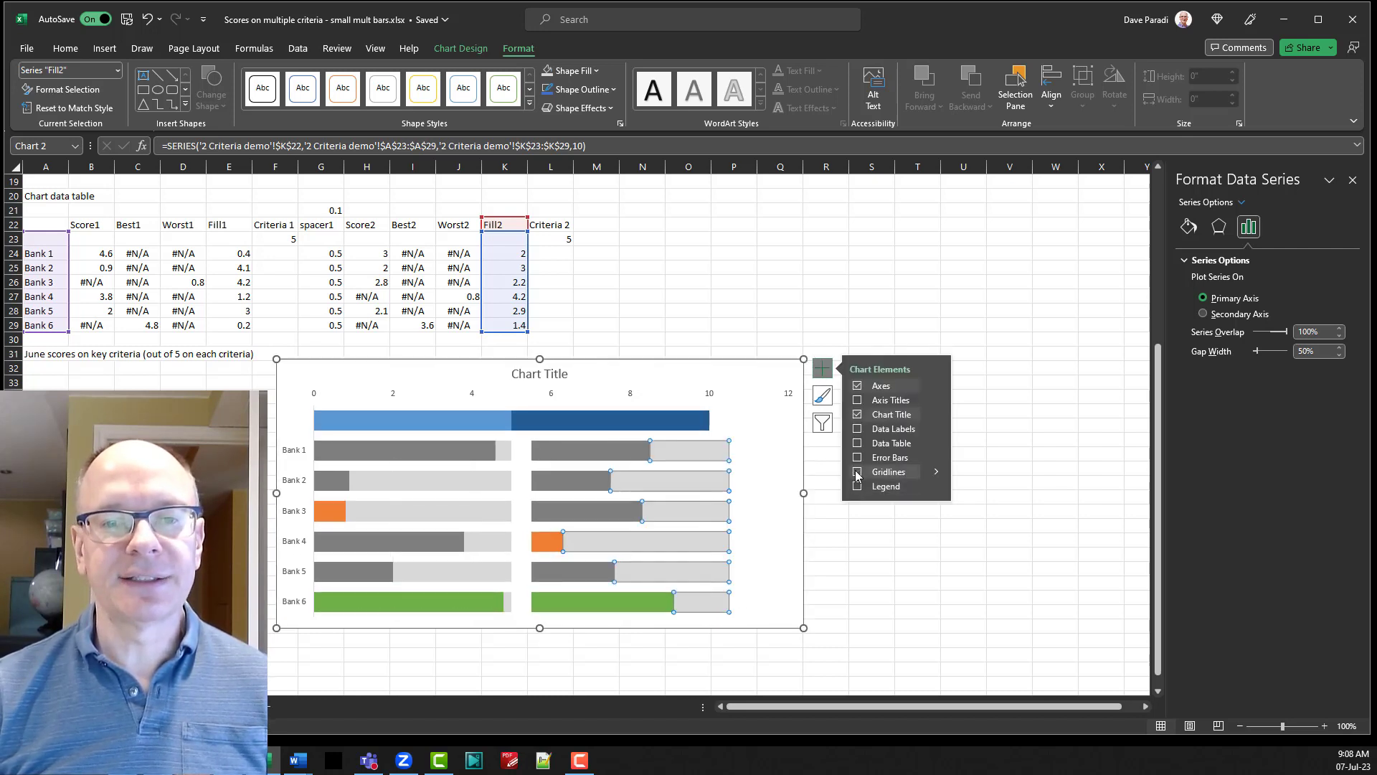
pyautogui.click(823, 369)
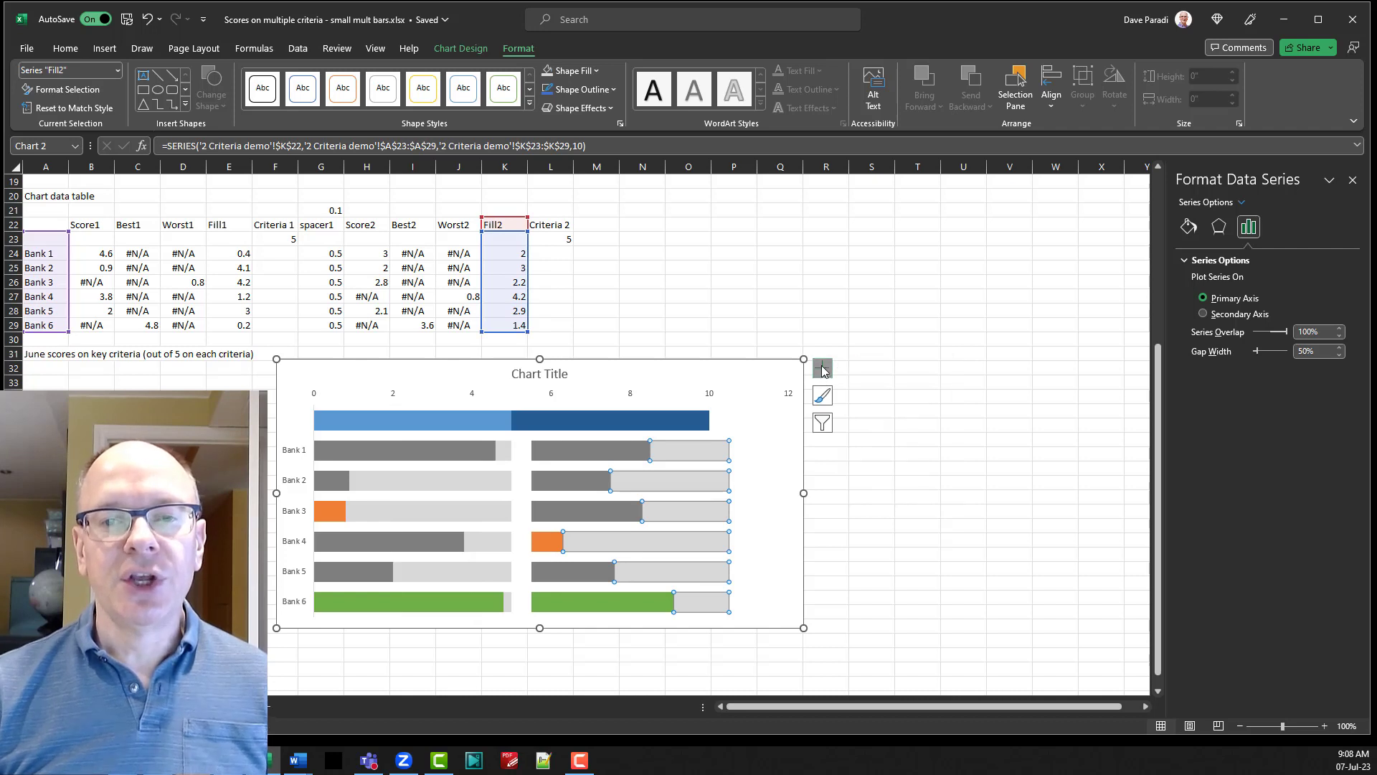
# Hide the horizontal value axis numbers by setting the axis label position to None.
pyautogui.click(553, 401)
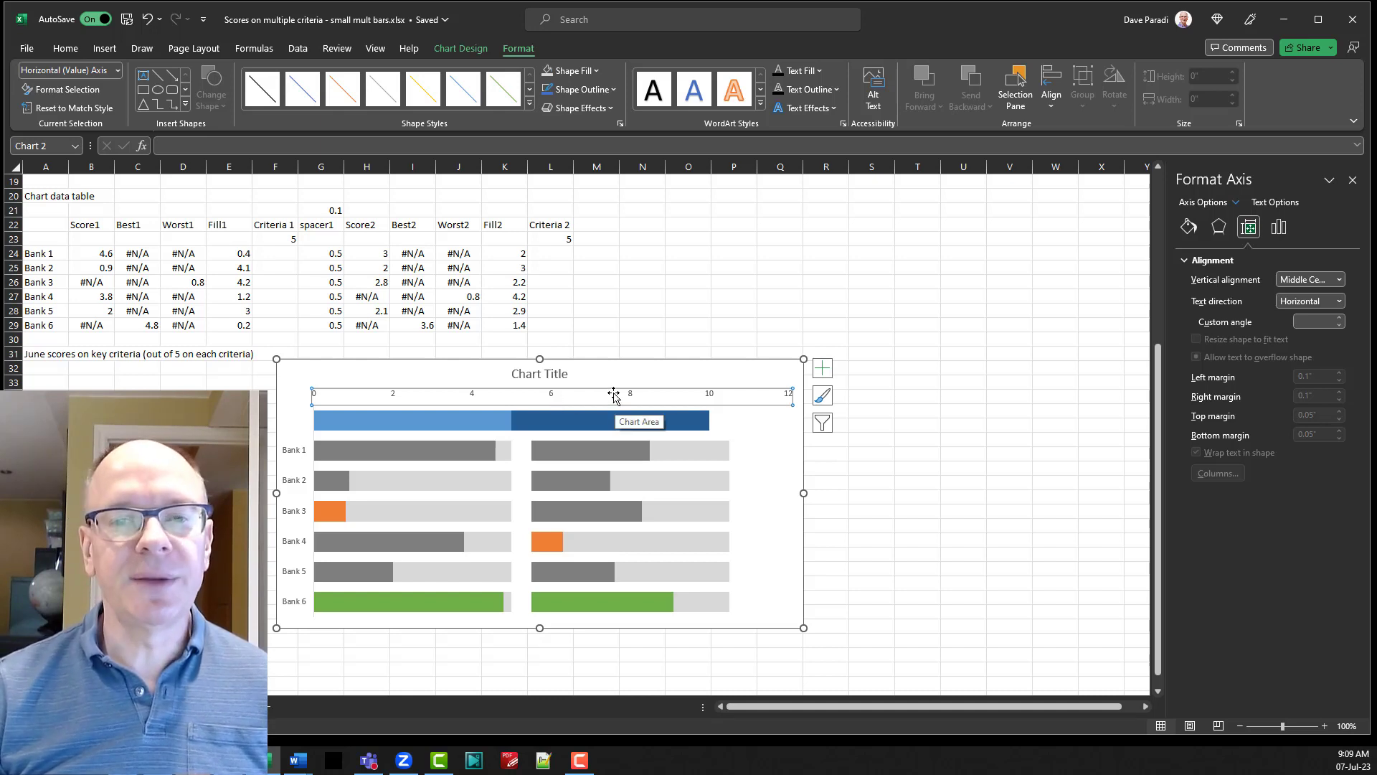
pyautogui.click(1279, 227)
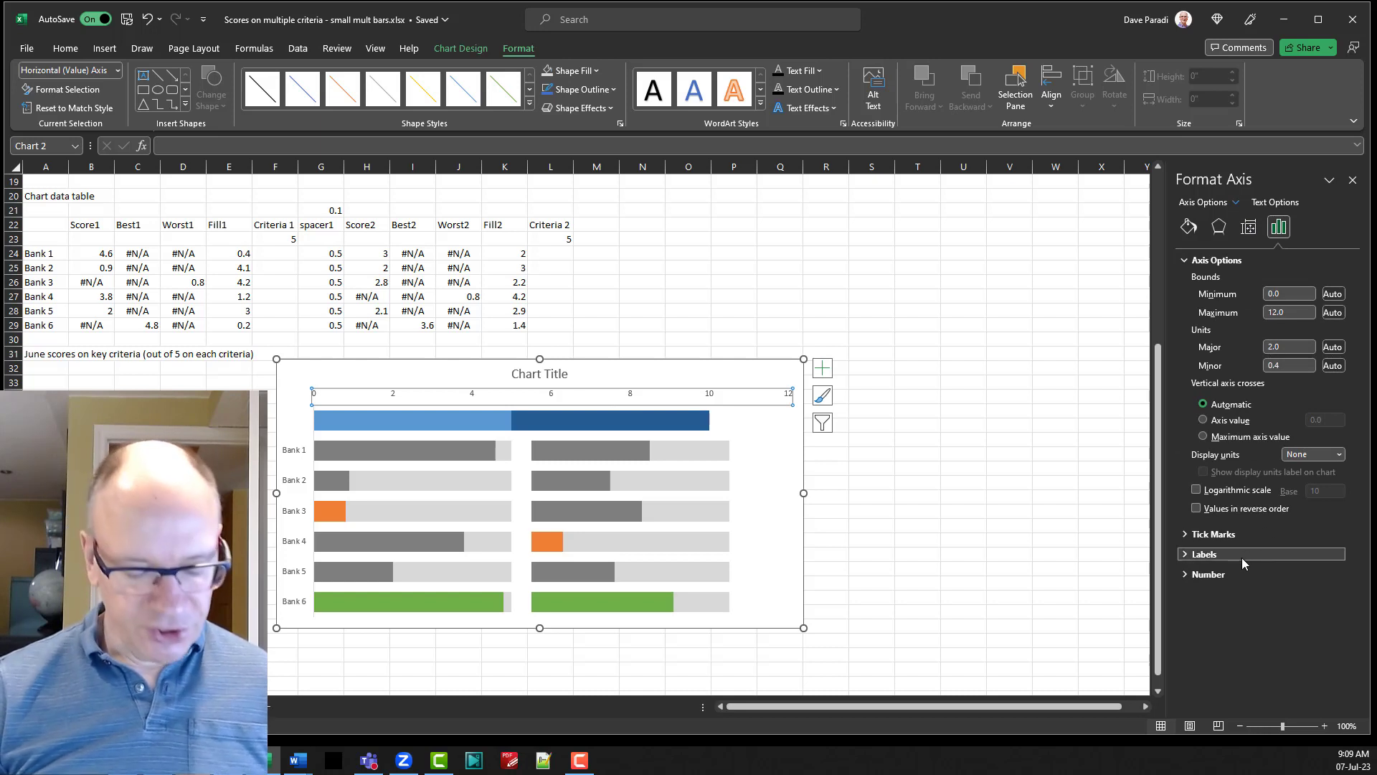
pyautogui.press('super+plus')
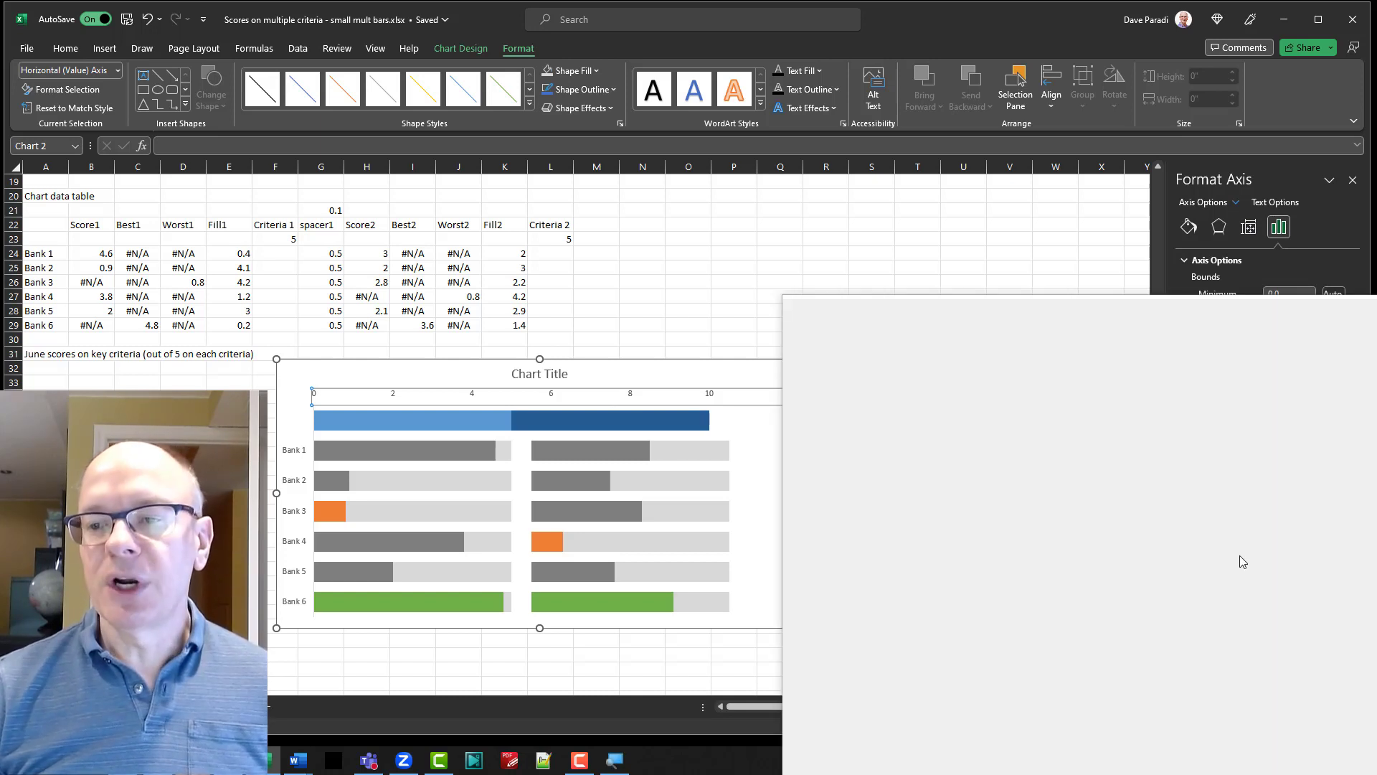
pyautogui.click(1217, 560)
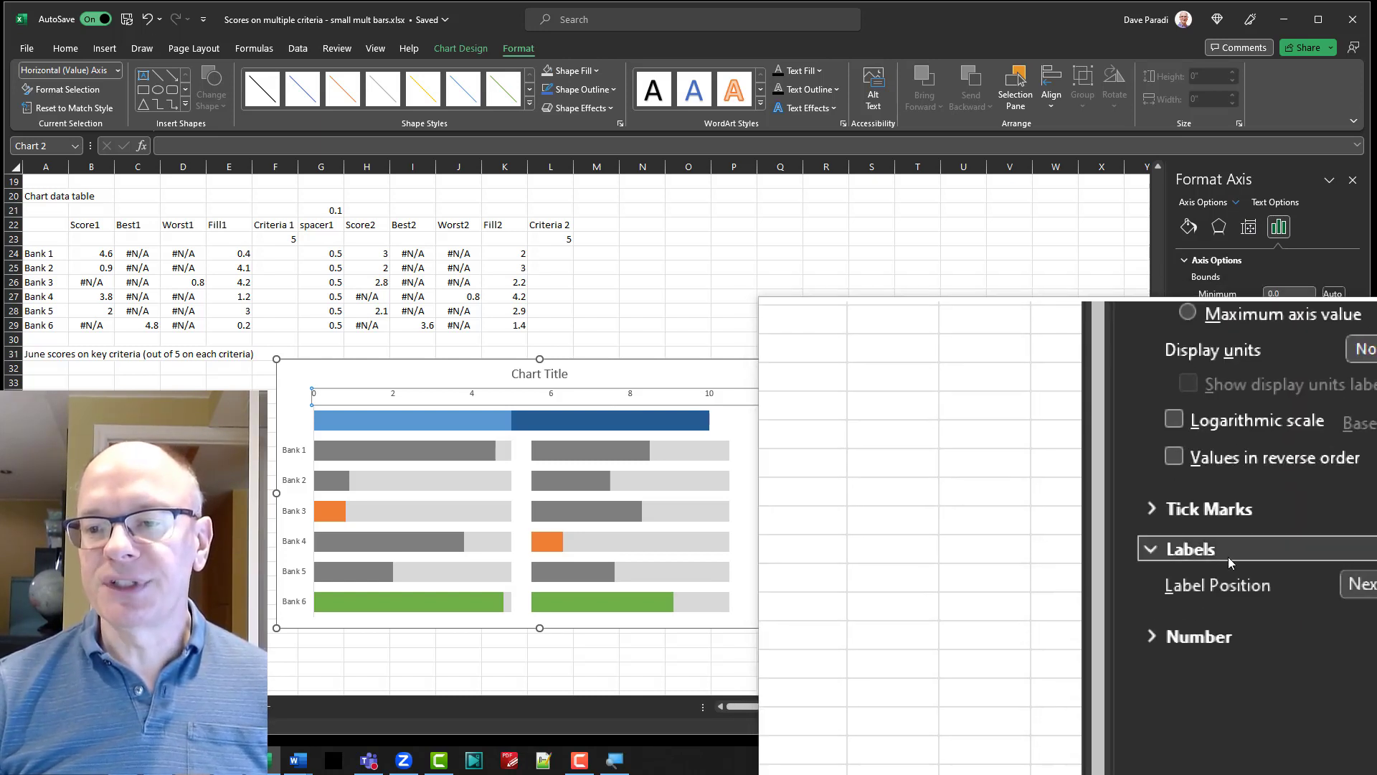
pyautogui.click(1340, 582)
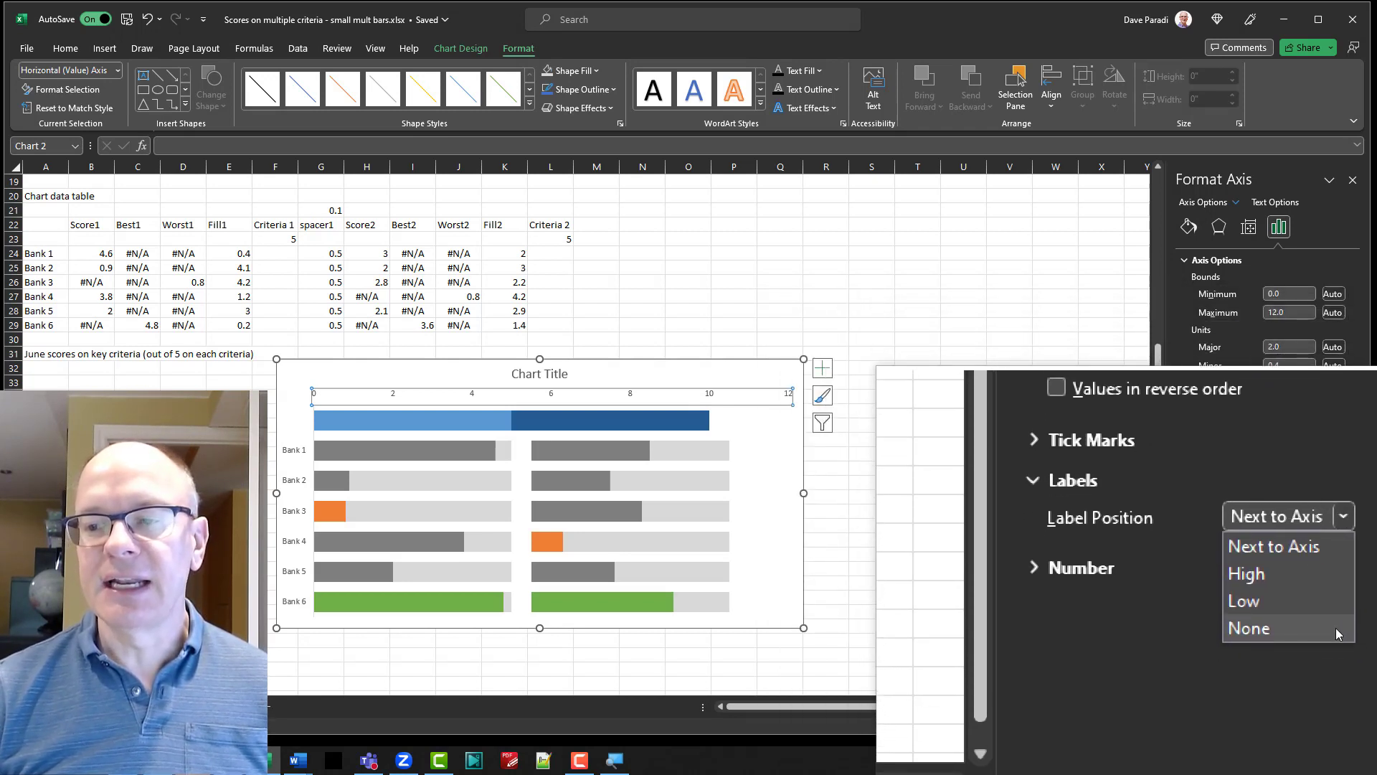
pyautogui.click(1336, 627)
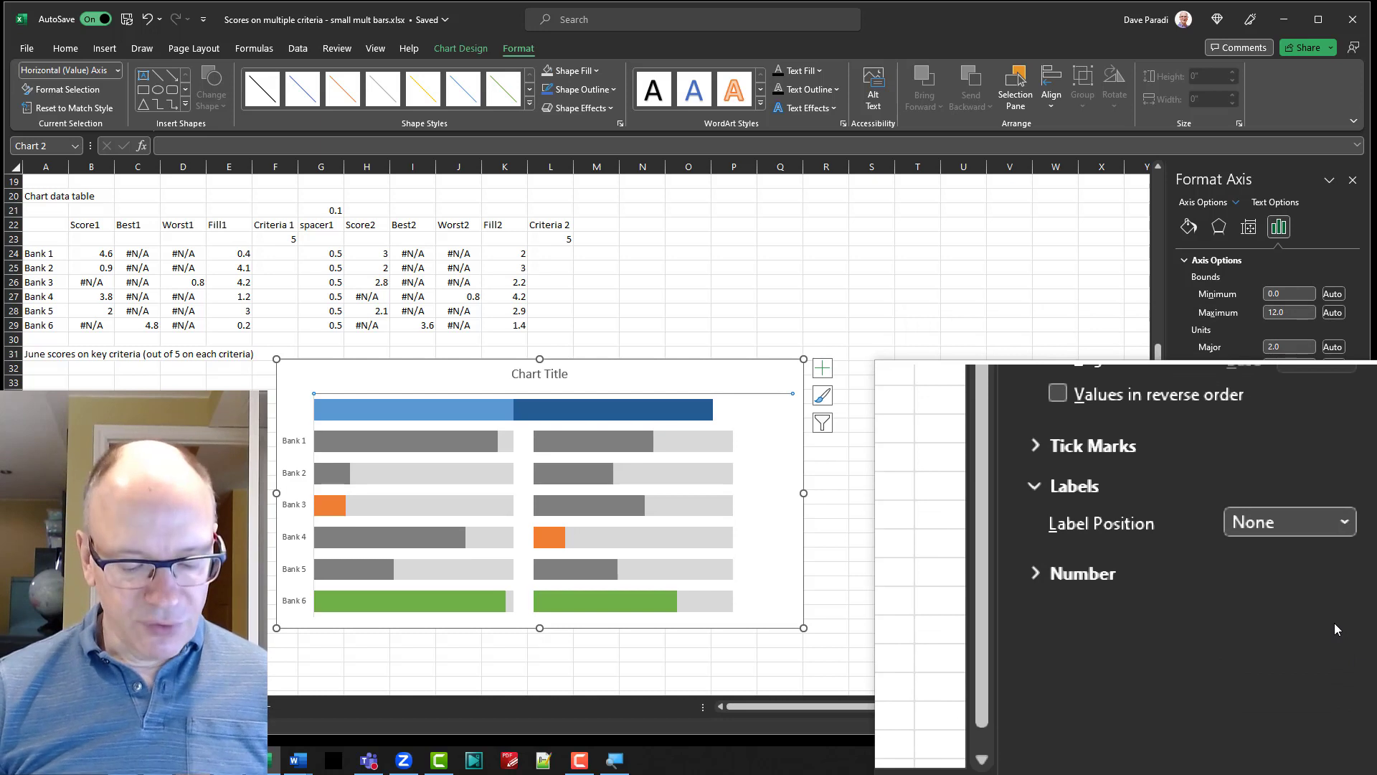
pyautogui.press('super+Escape')
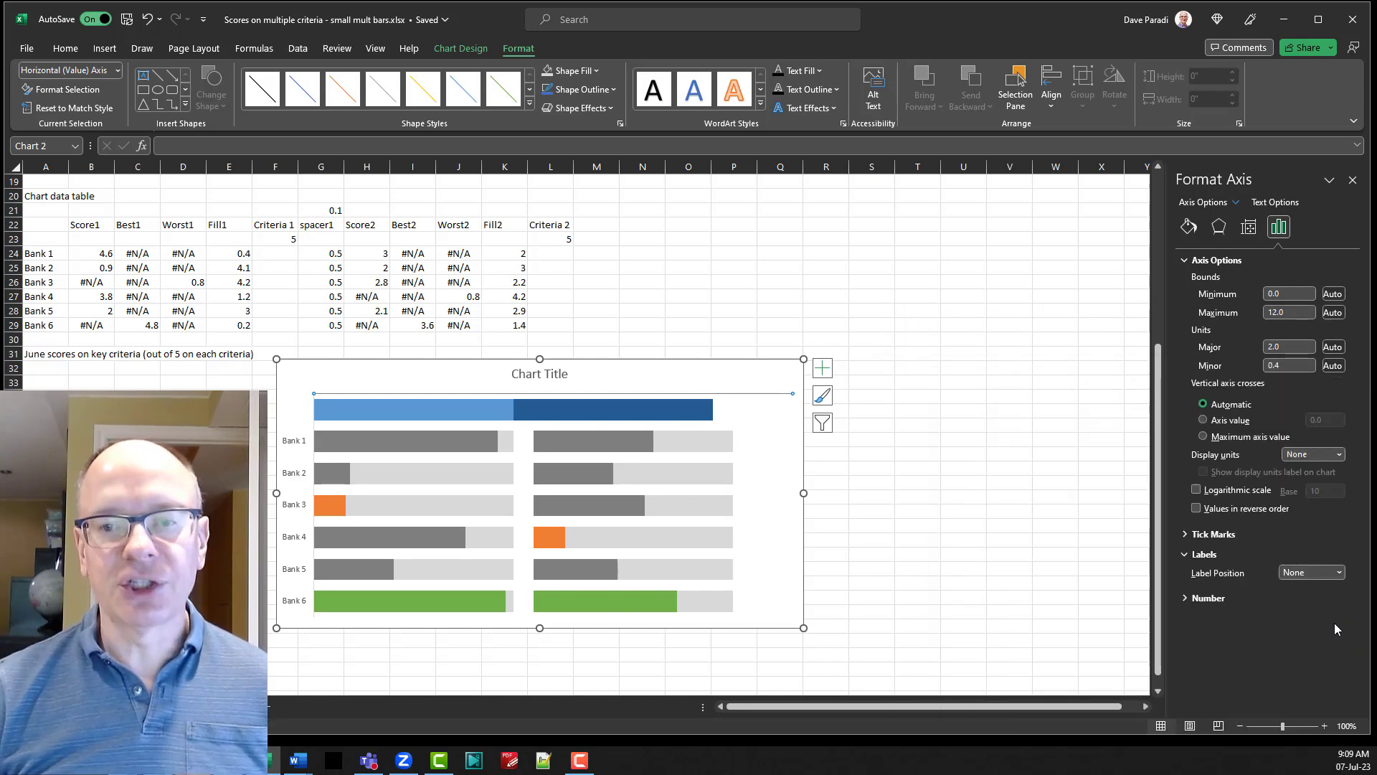
# Remove the fill from the Criteria 1 series bar above the first set of bank scores.
pyautogui.click(670, 360)
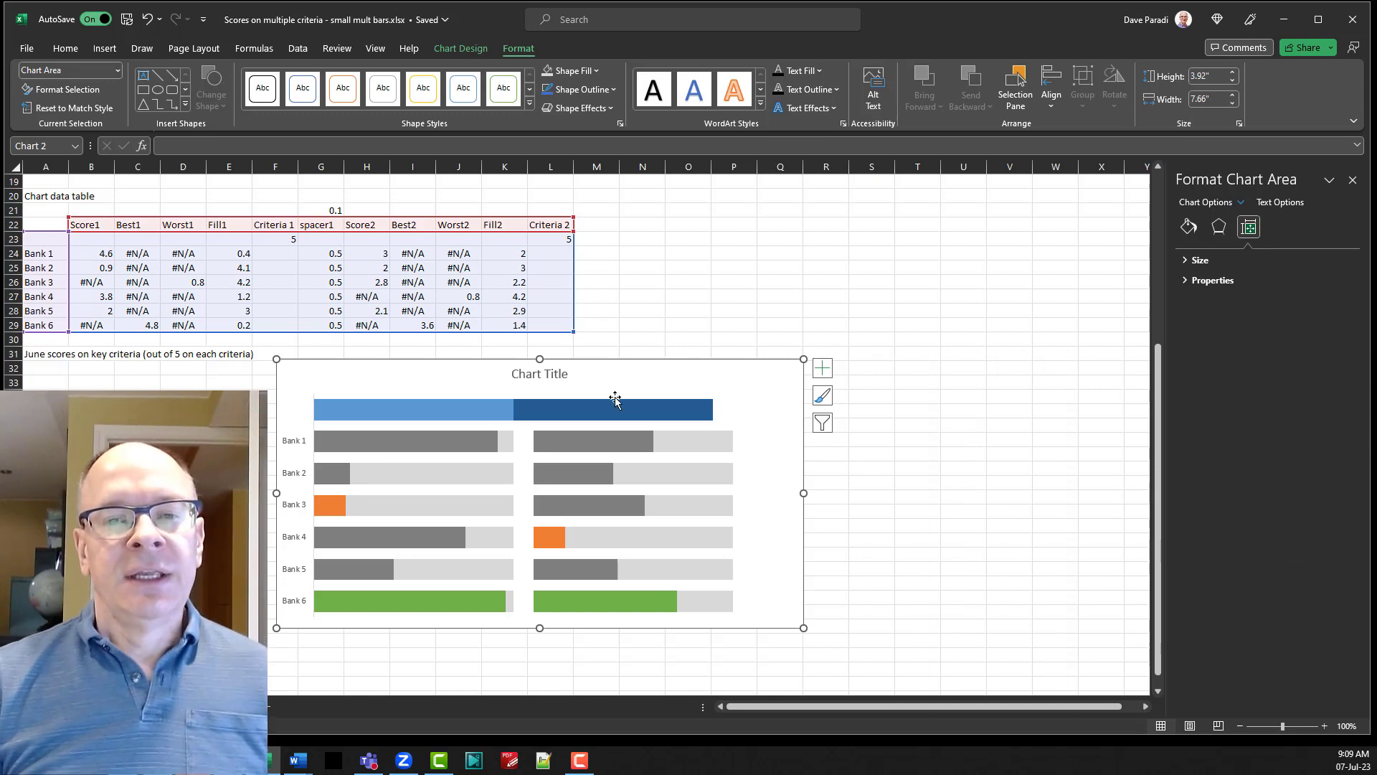
pyautogui.moveTo(492, 411)
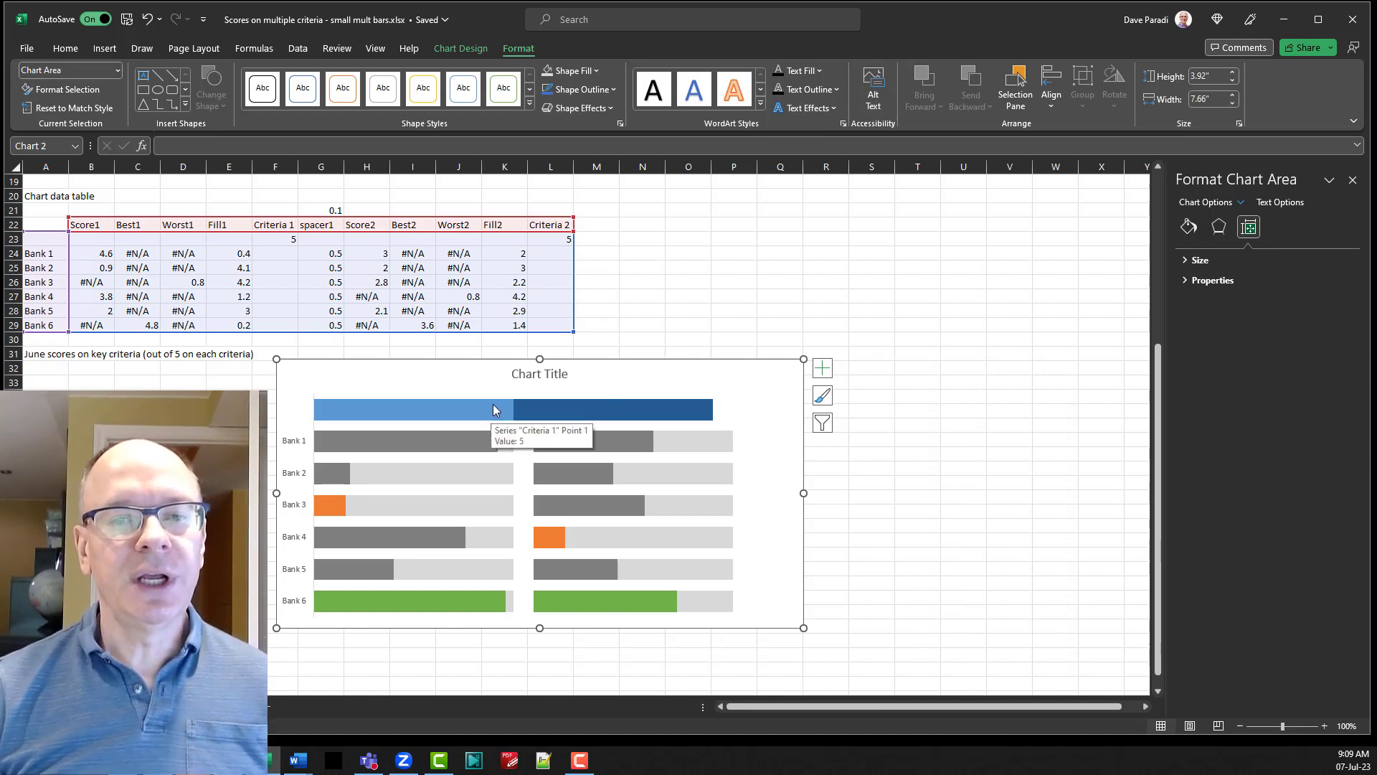
pyautogui.click(480, 408)
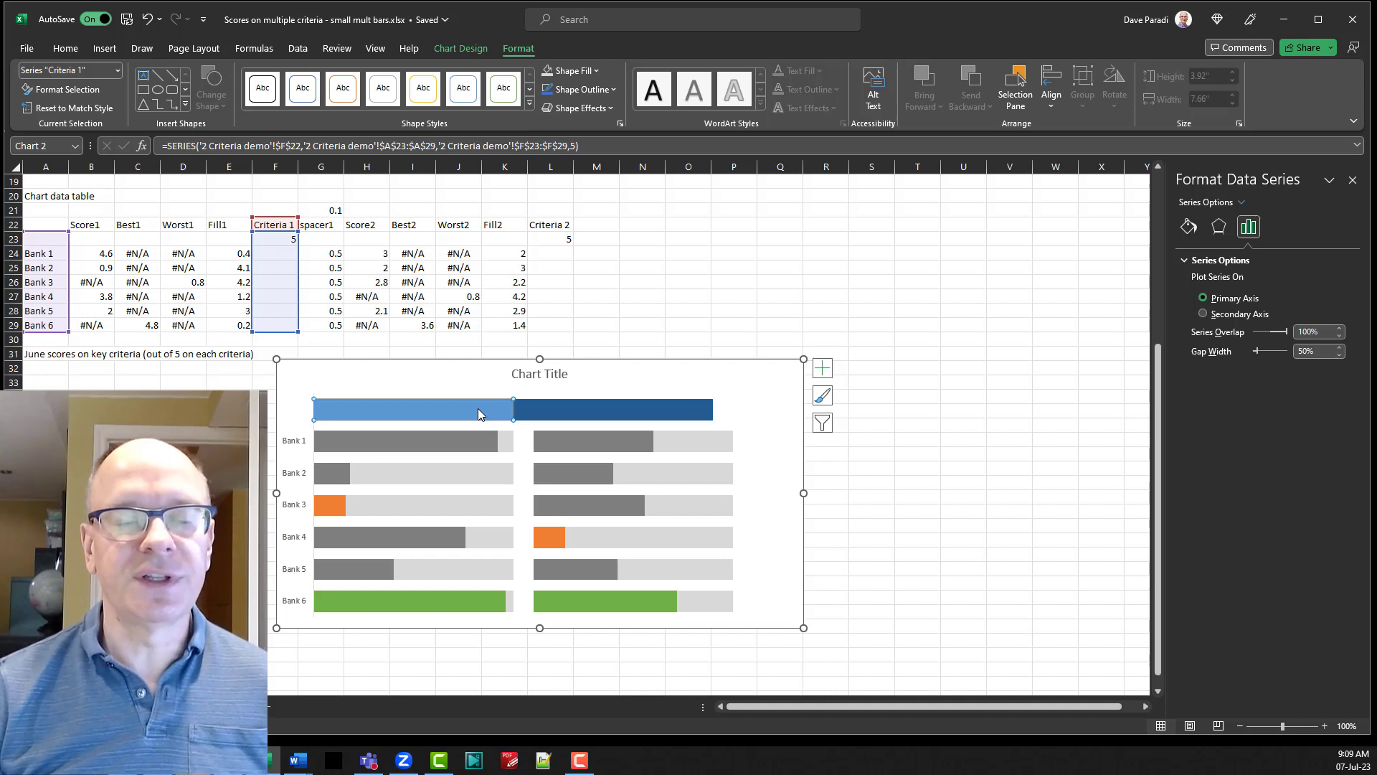
pyautogui.click(583, 72)
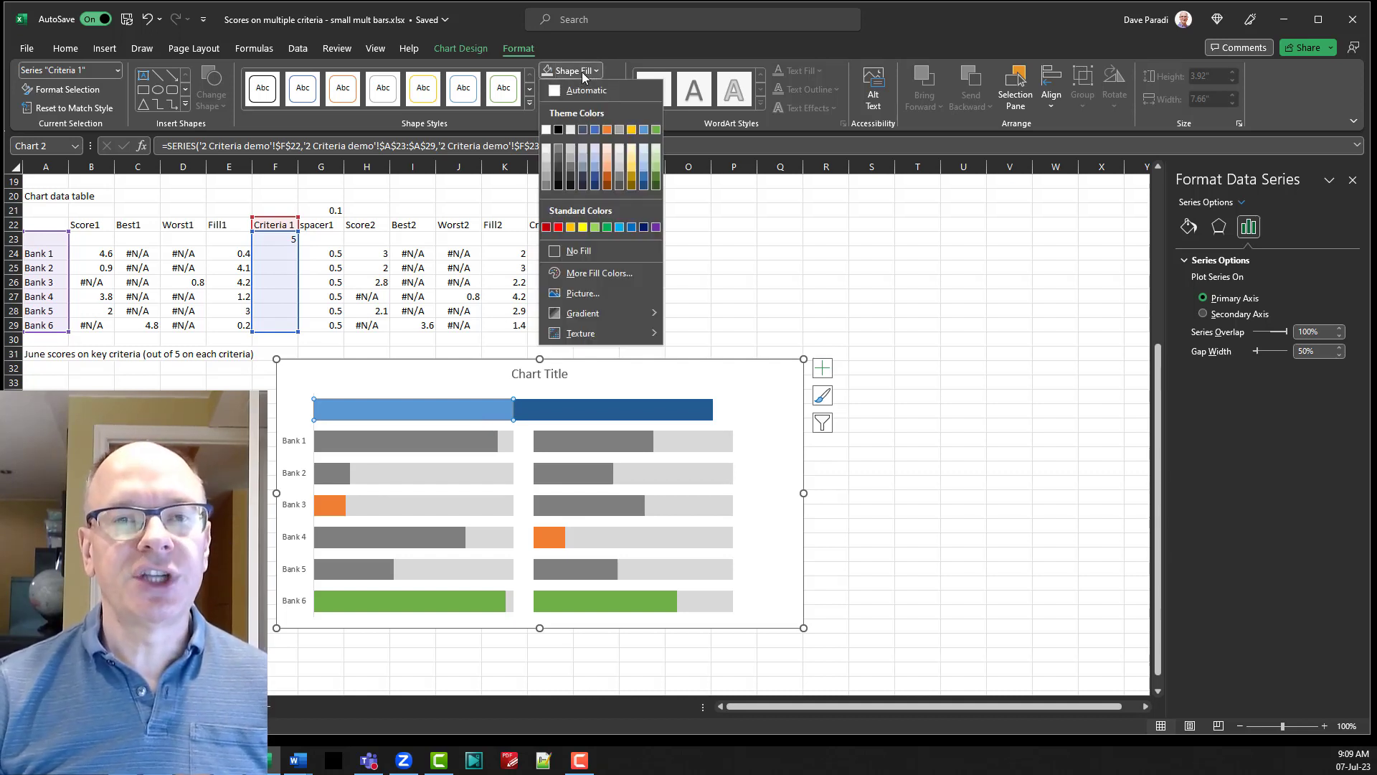
pyautogui.click(593, 249)
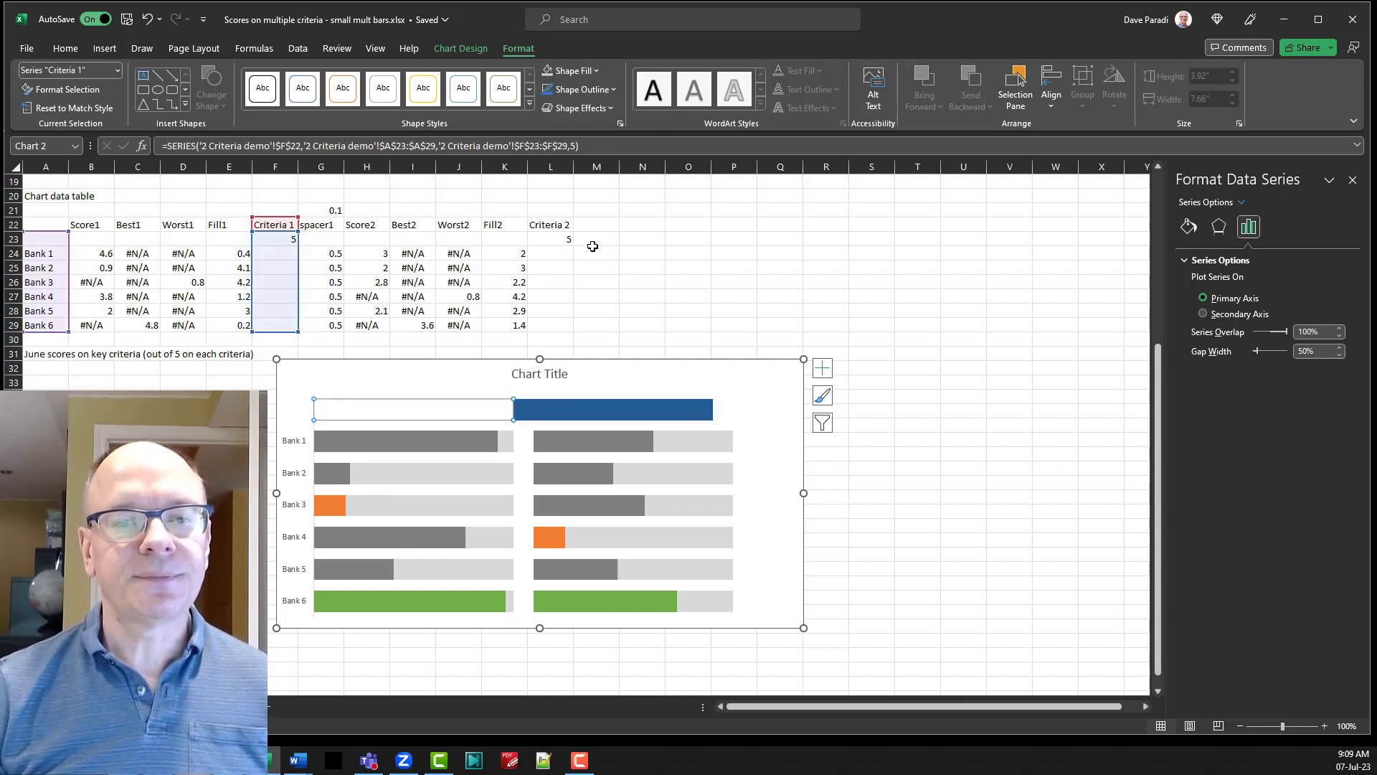
# Add a data label to the Criteria 1 series that shows the series name instead of the value.
pyautogui.click(822, 369)
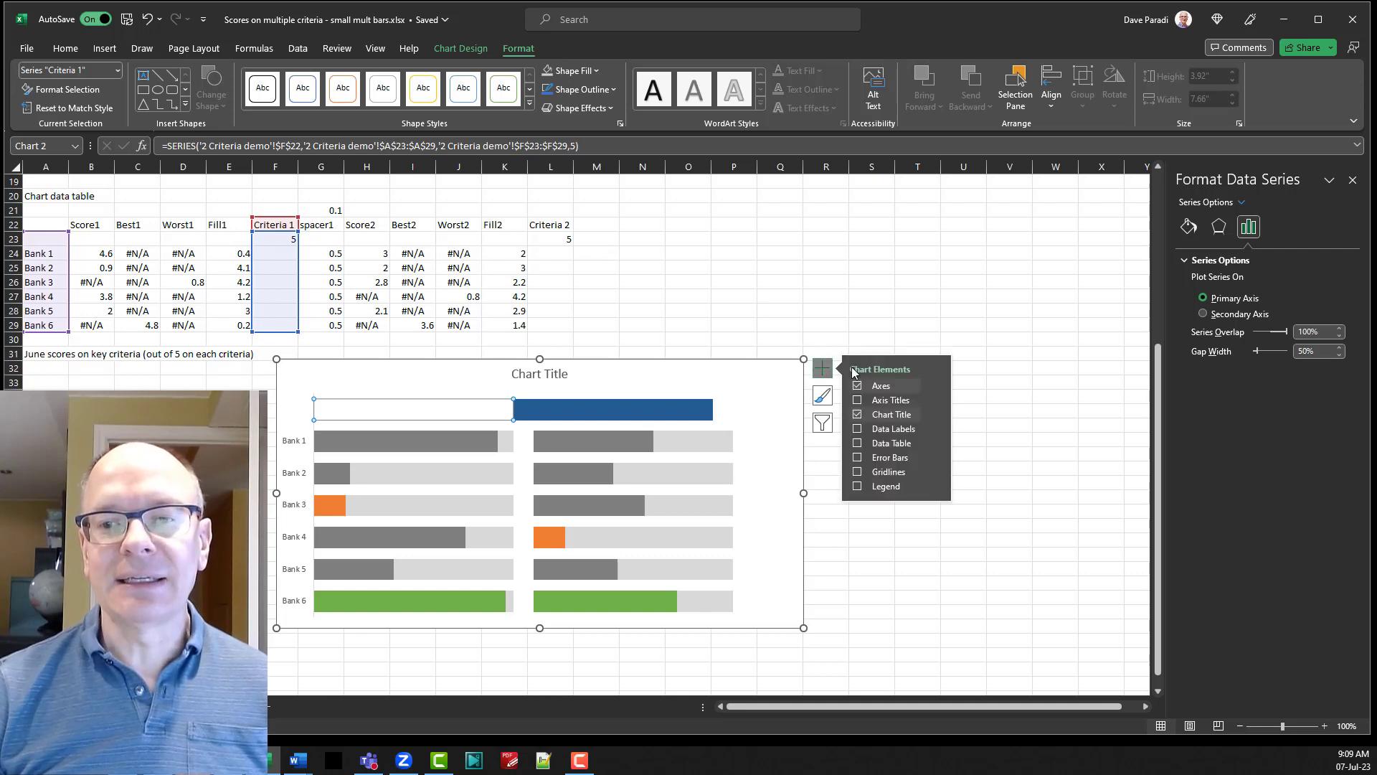
pyautogui.click(934, 430)
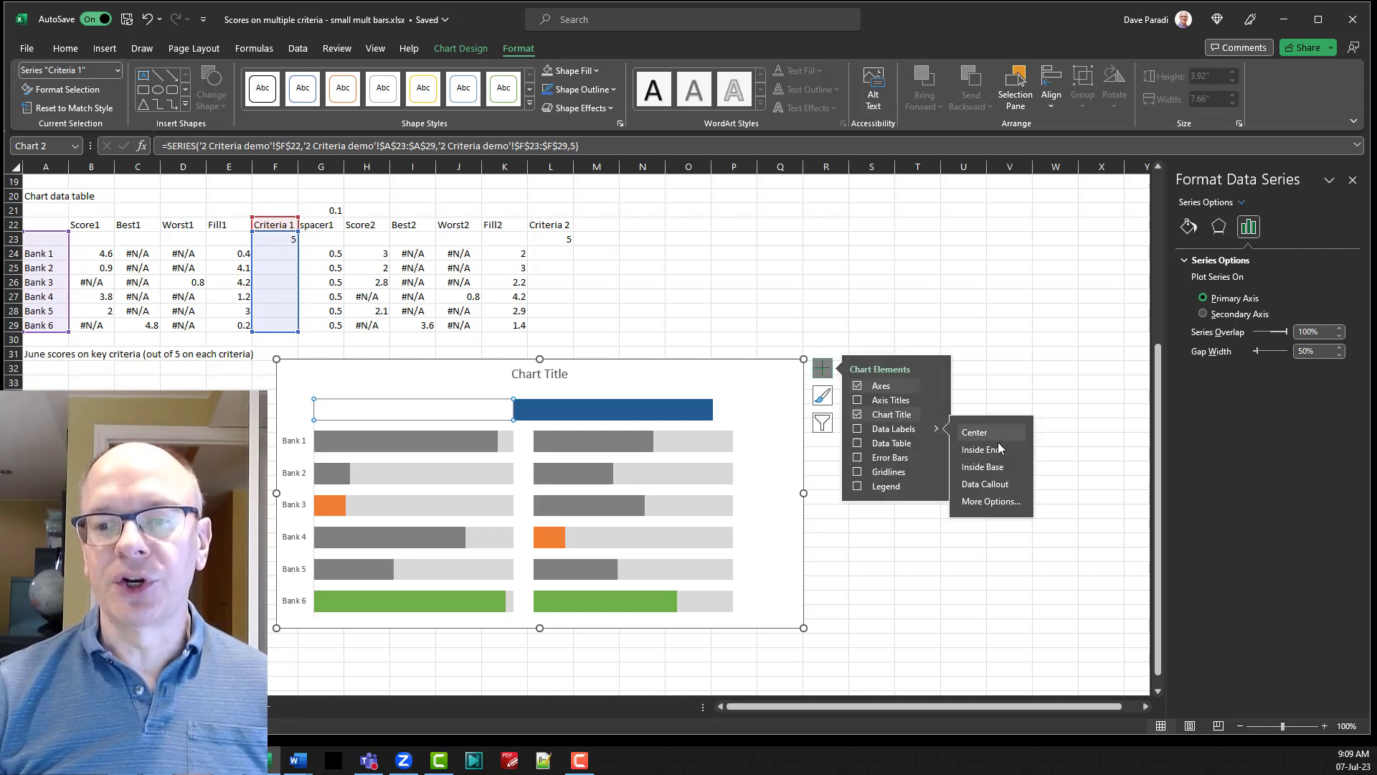
pyautogui.click(1002, 501)
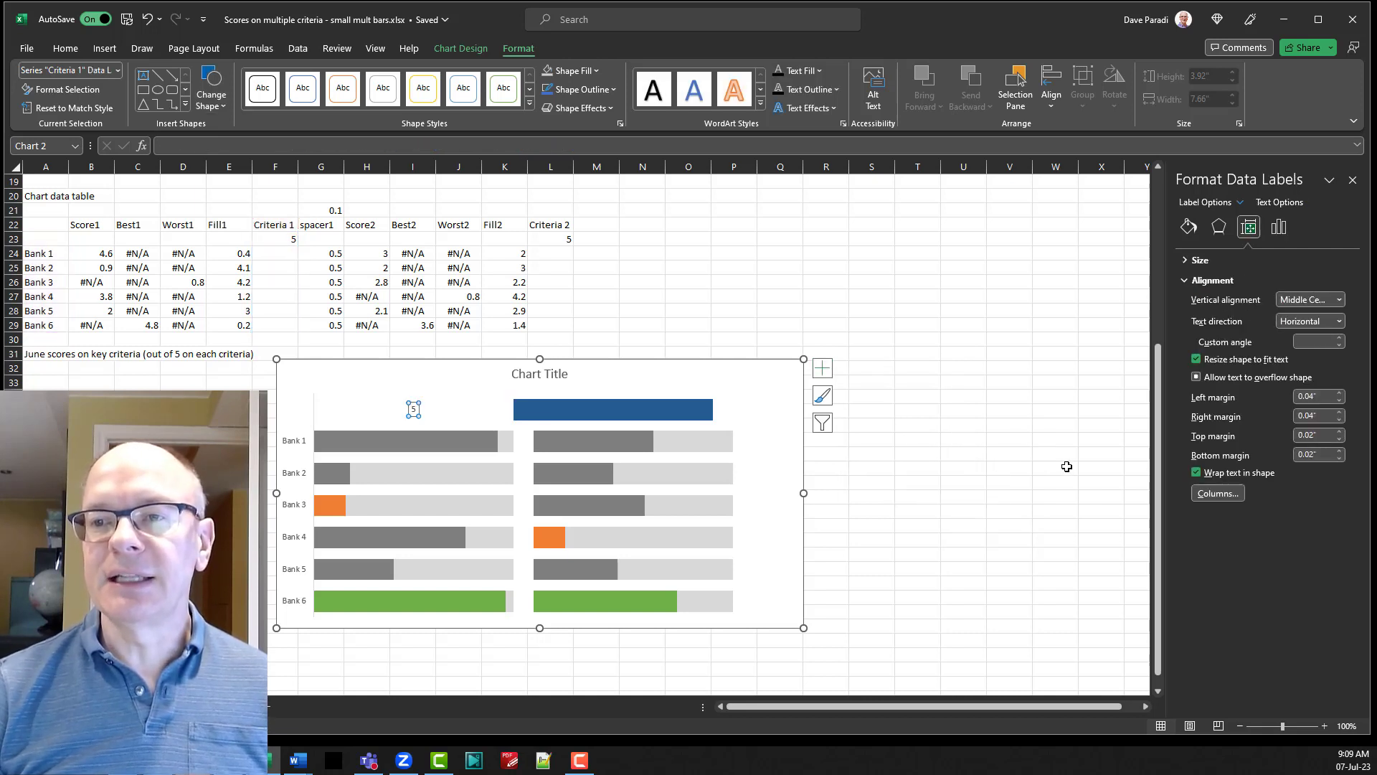
pyautogui.click(1278, 228)
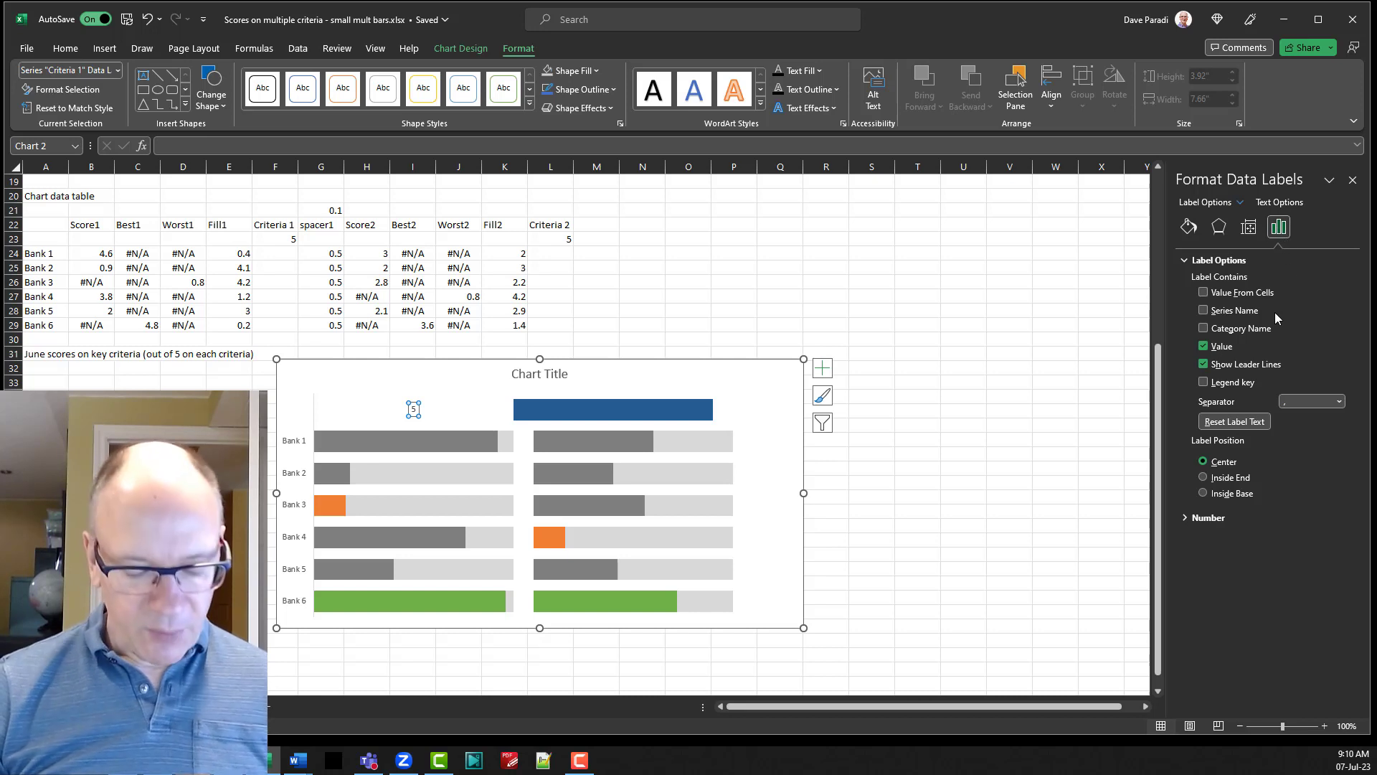
pyautogui.press('super+plus')
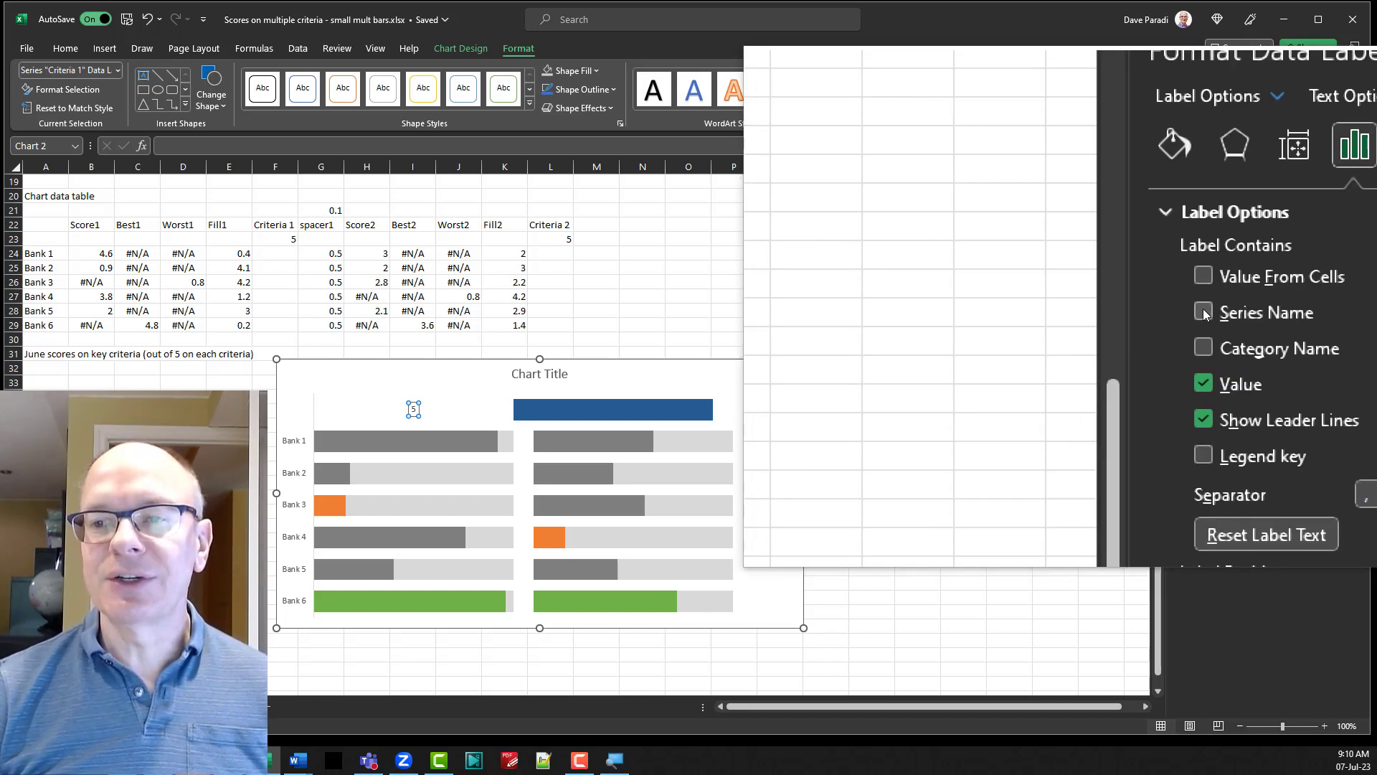
pyautogui.click(1203, 312)
pyautogui.click(1203, 347)
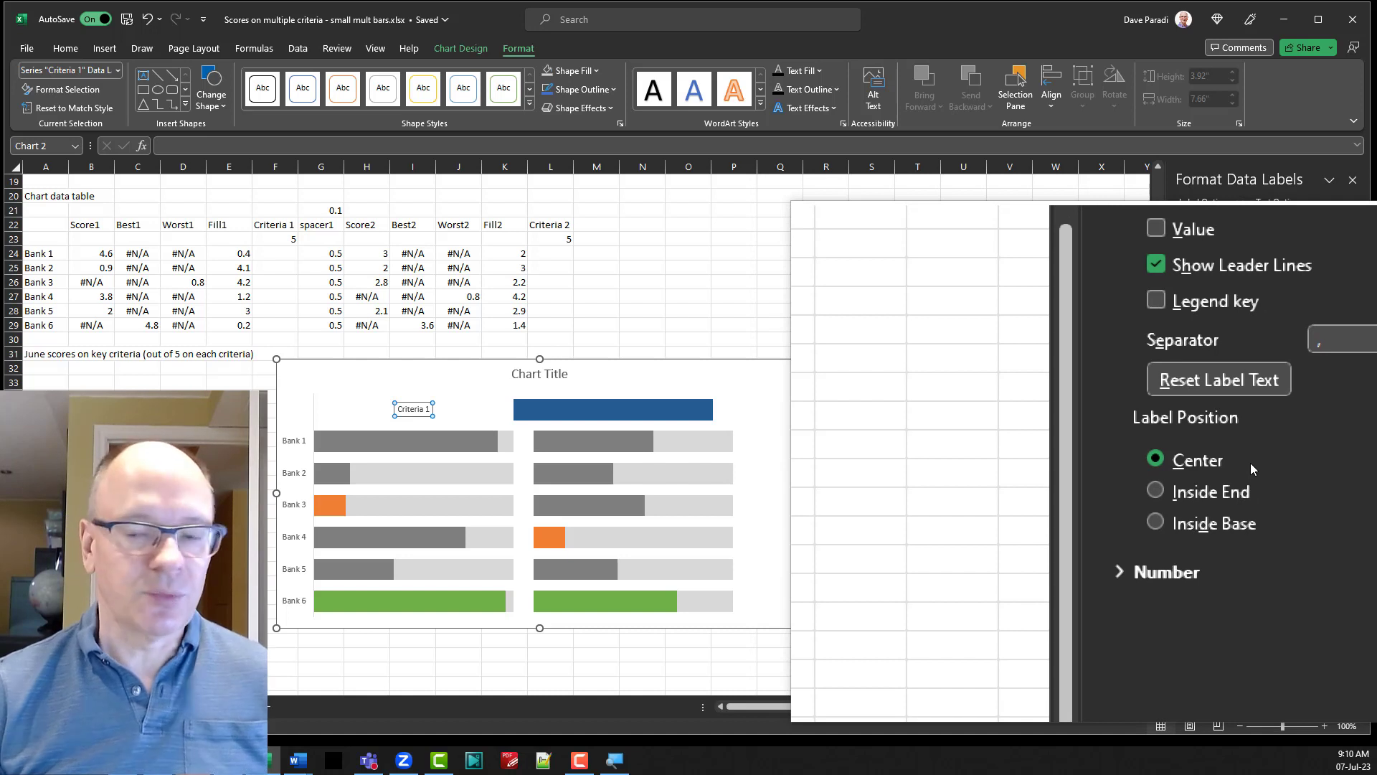
pyautogui.press('super+Escape')
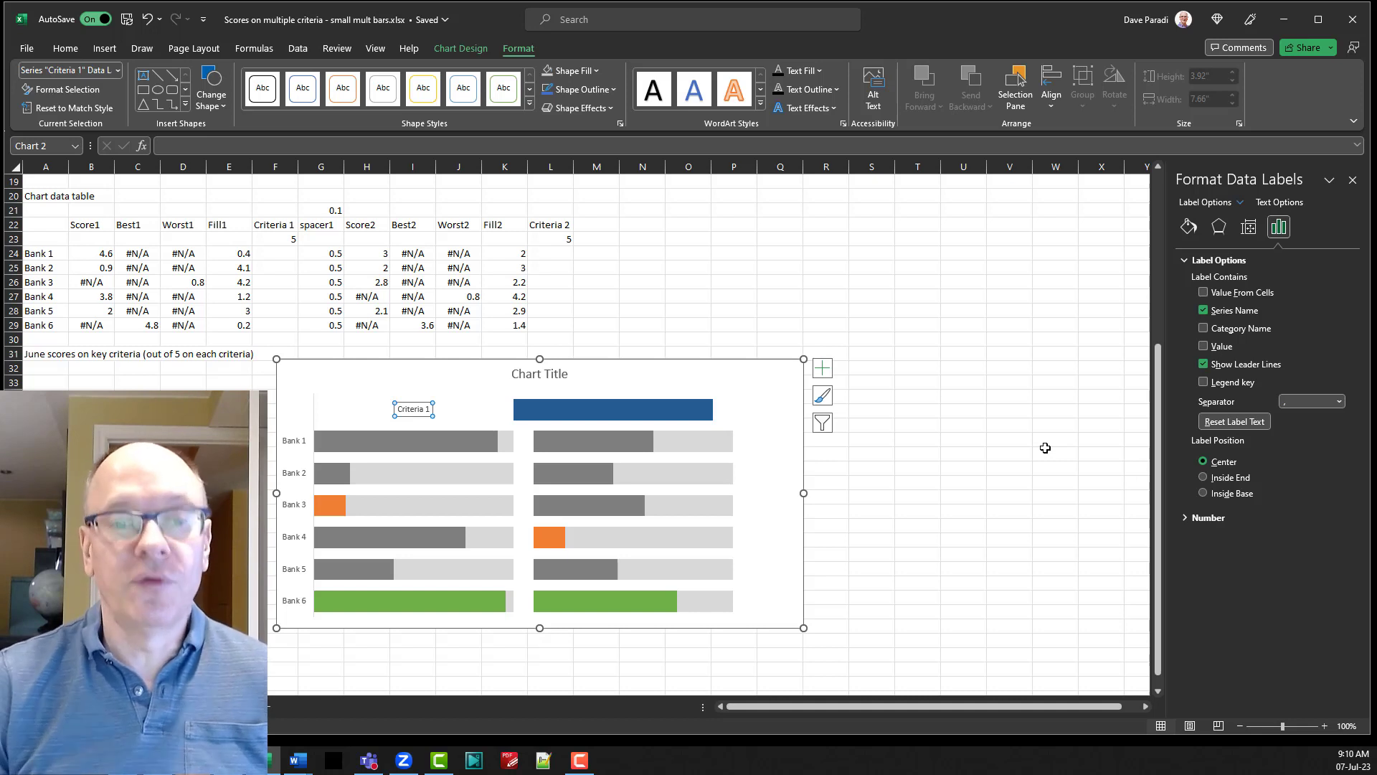
# Remove the fill from the Criteria 2 series bar above the second set of bank scores.
pyautogui.click(669, 408)
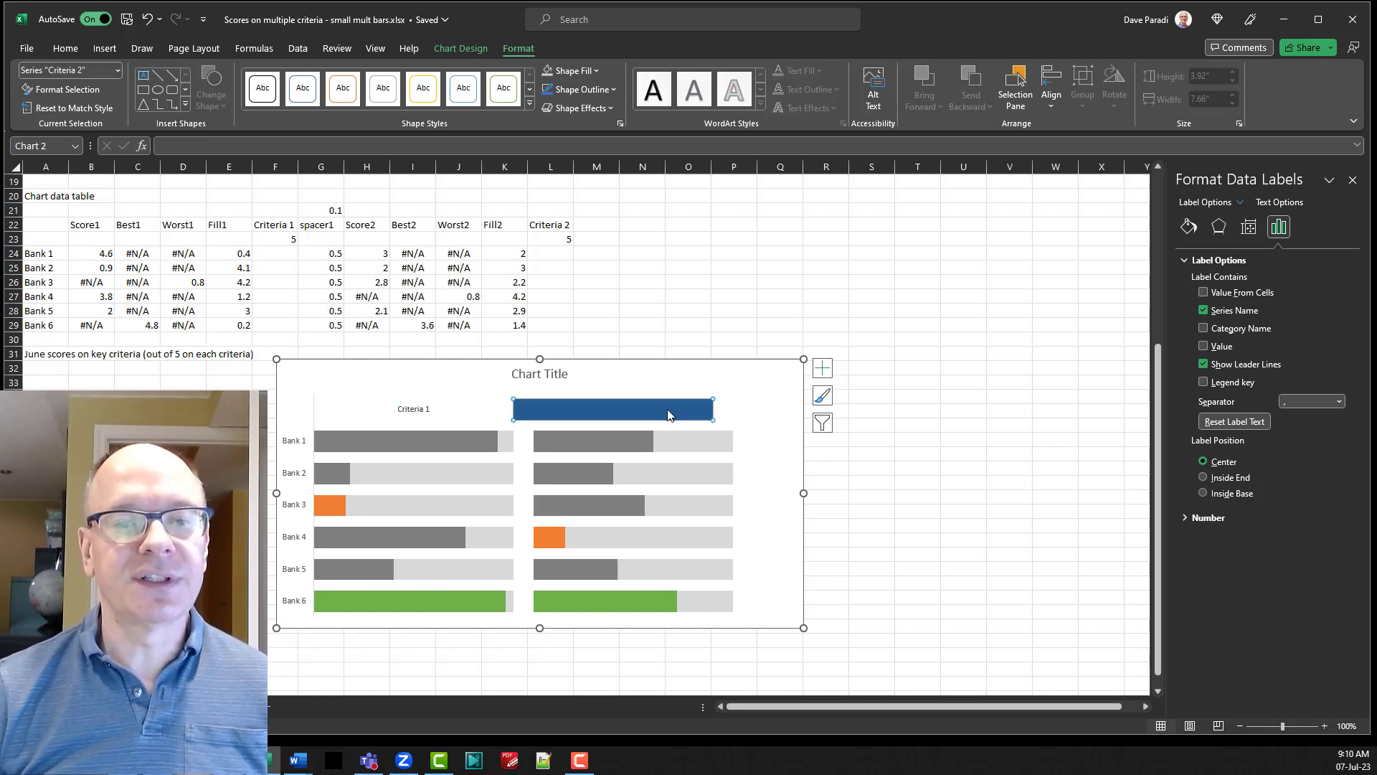
pyautogui.click(581, 71)
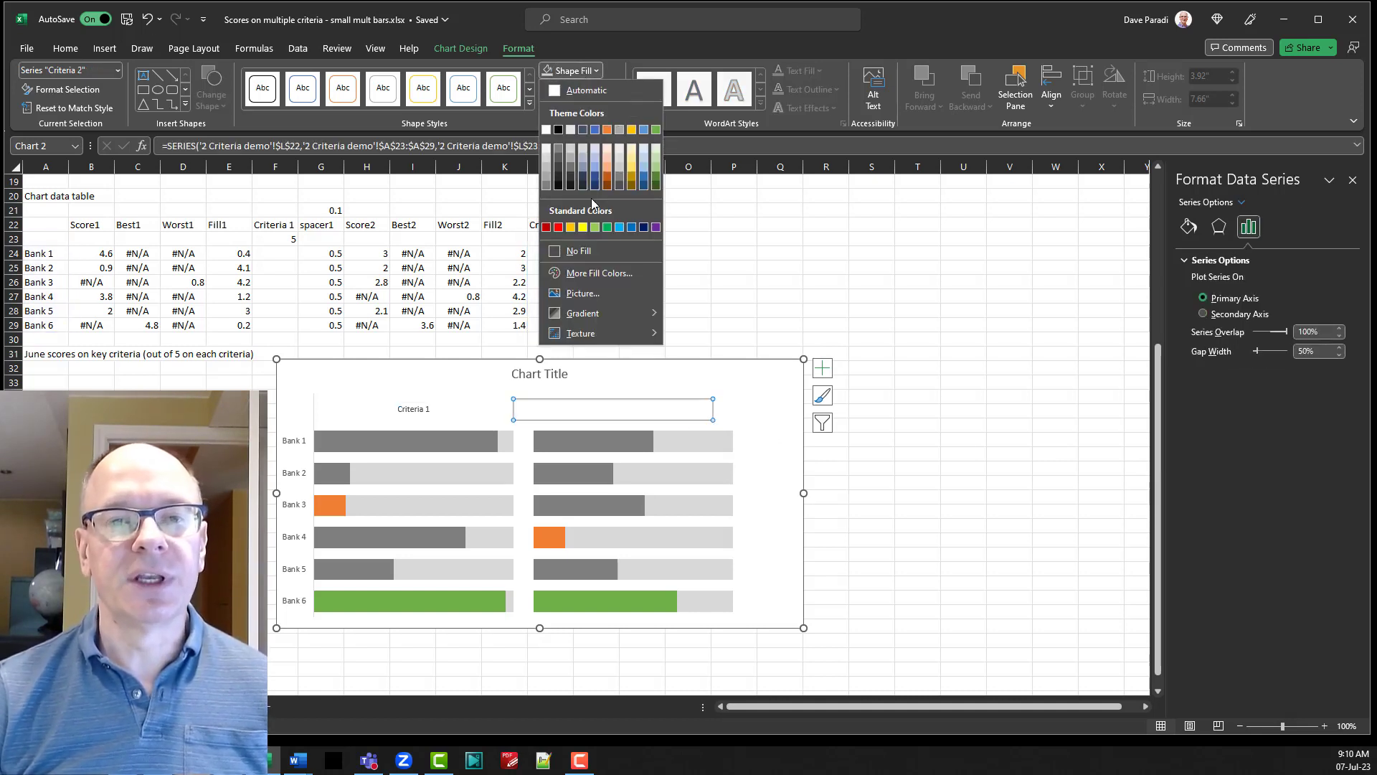
pyautogui.click(588, 261)
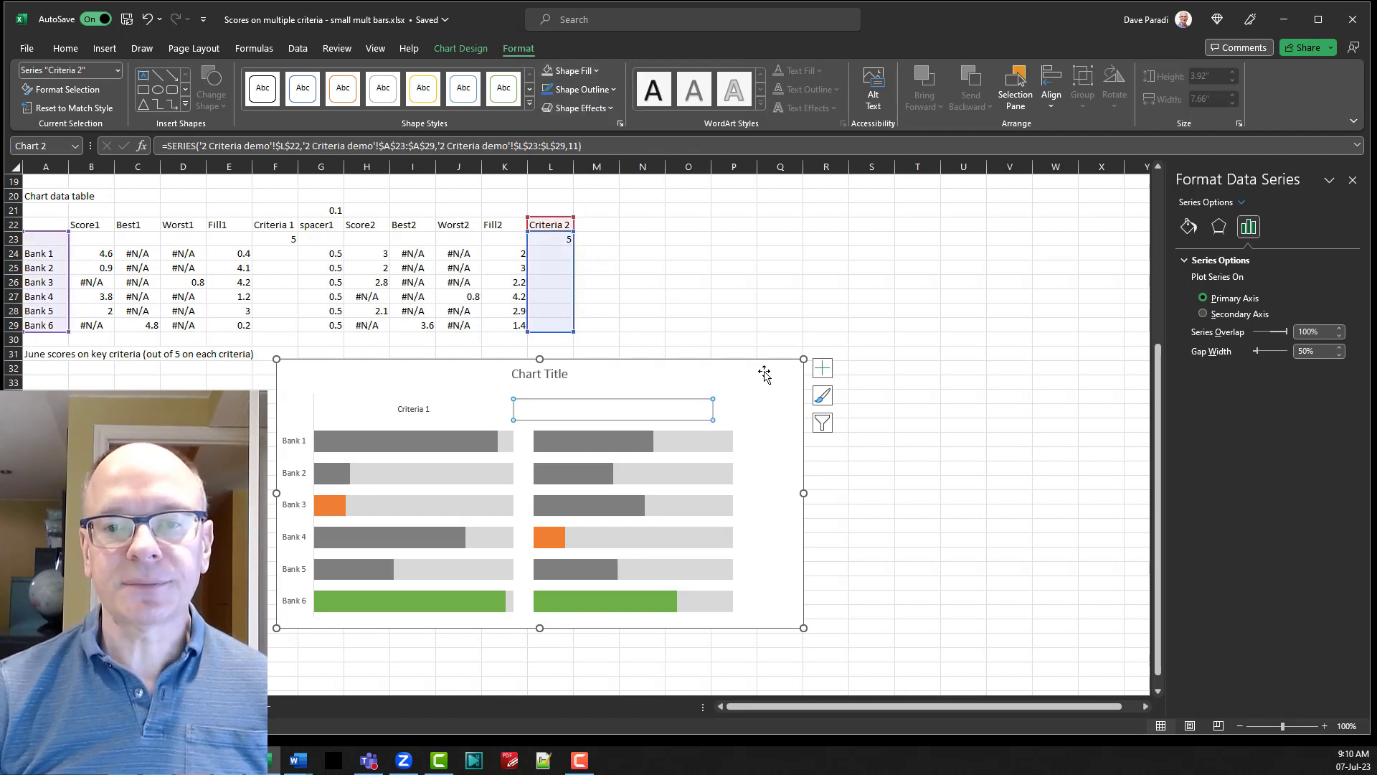
# Add a data label to the Criteria 2 series that shows the series name instead of the value.
pyautogui.click(822, 368)
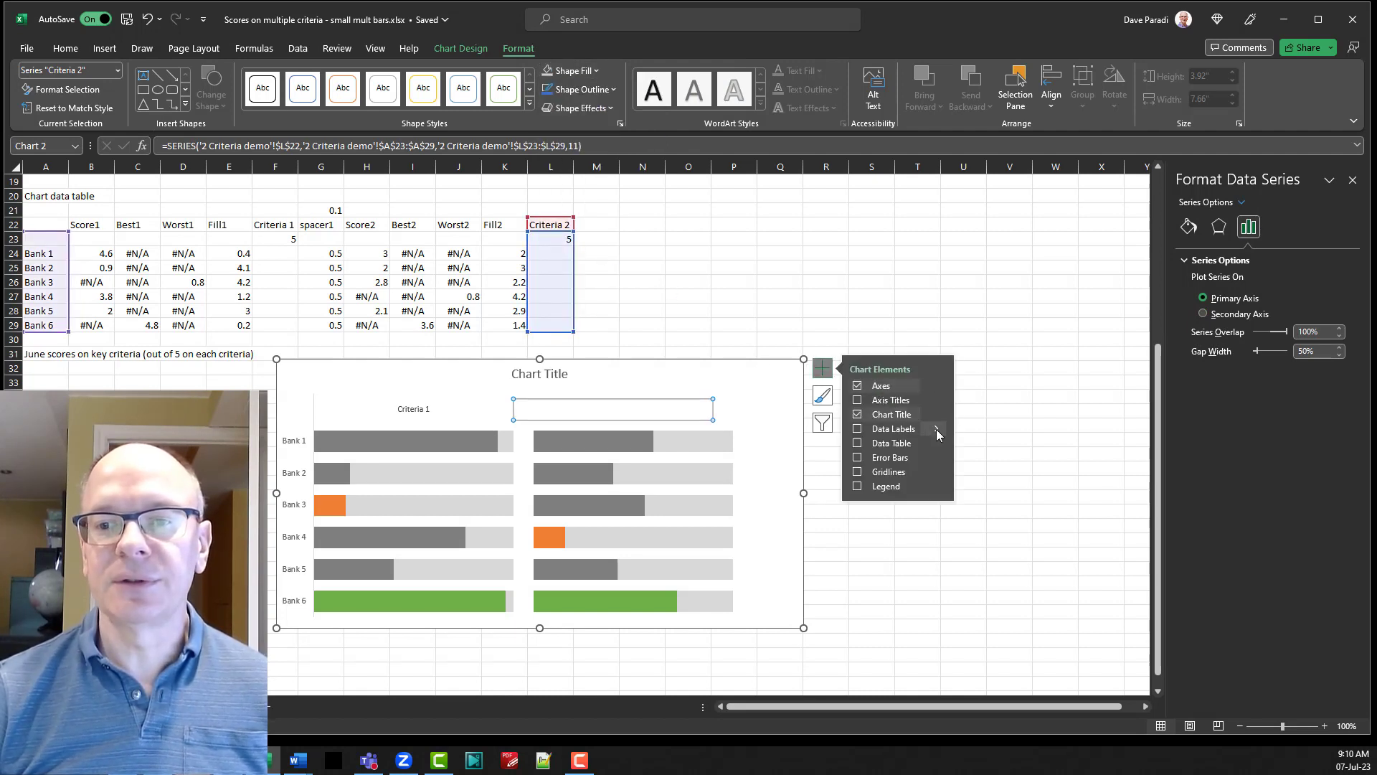
pyautogui.click(997, 502)
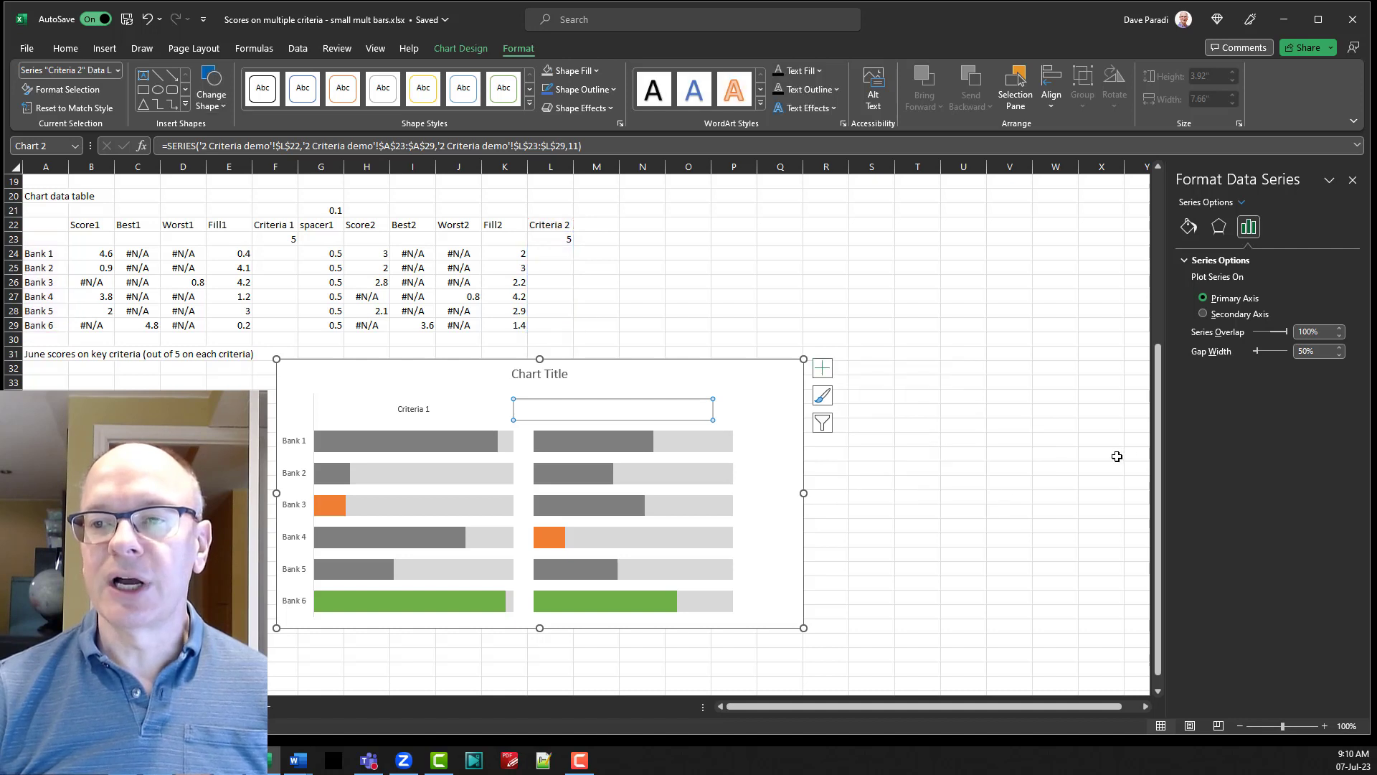
pyautogui.click(1281, 227)
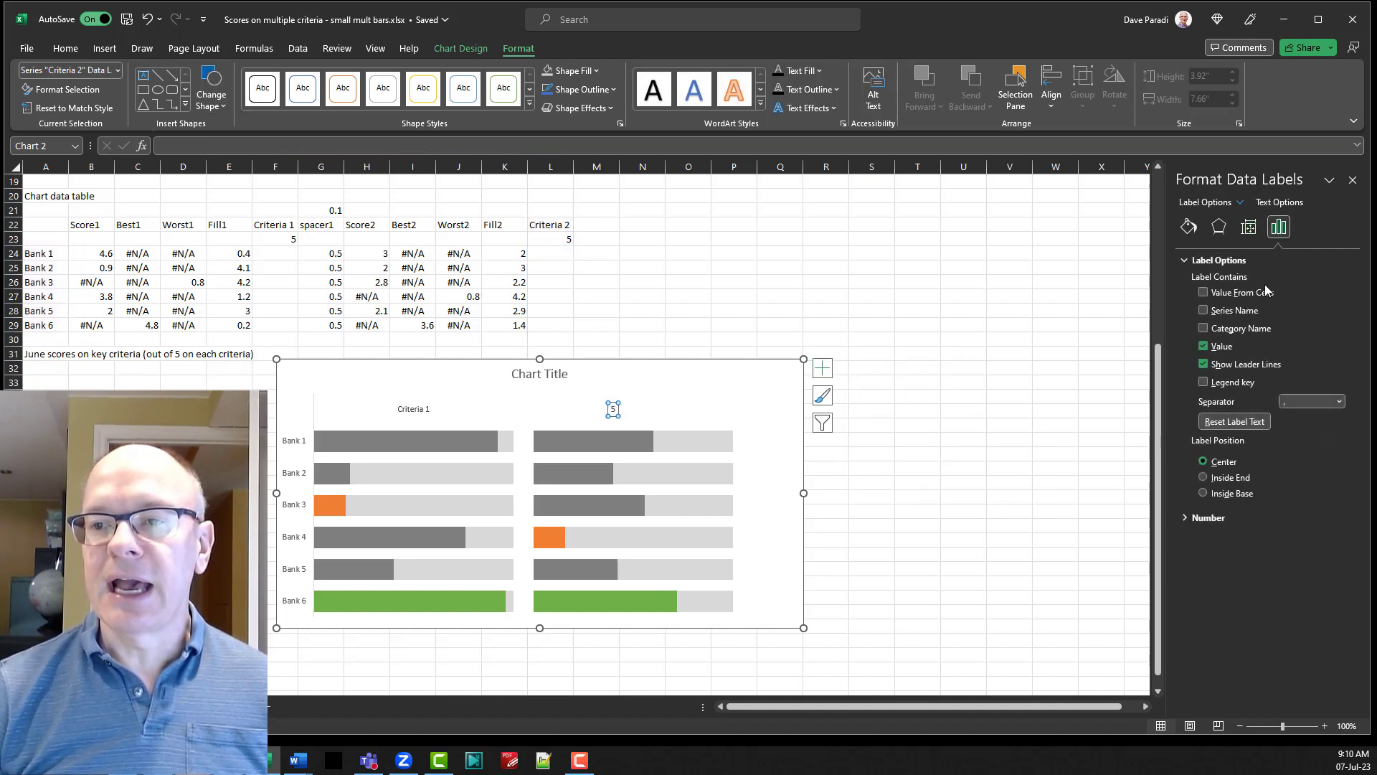
pyautogui.click(1204, 310)
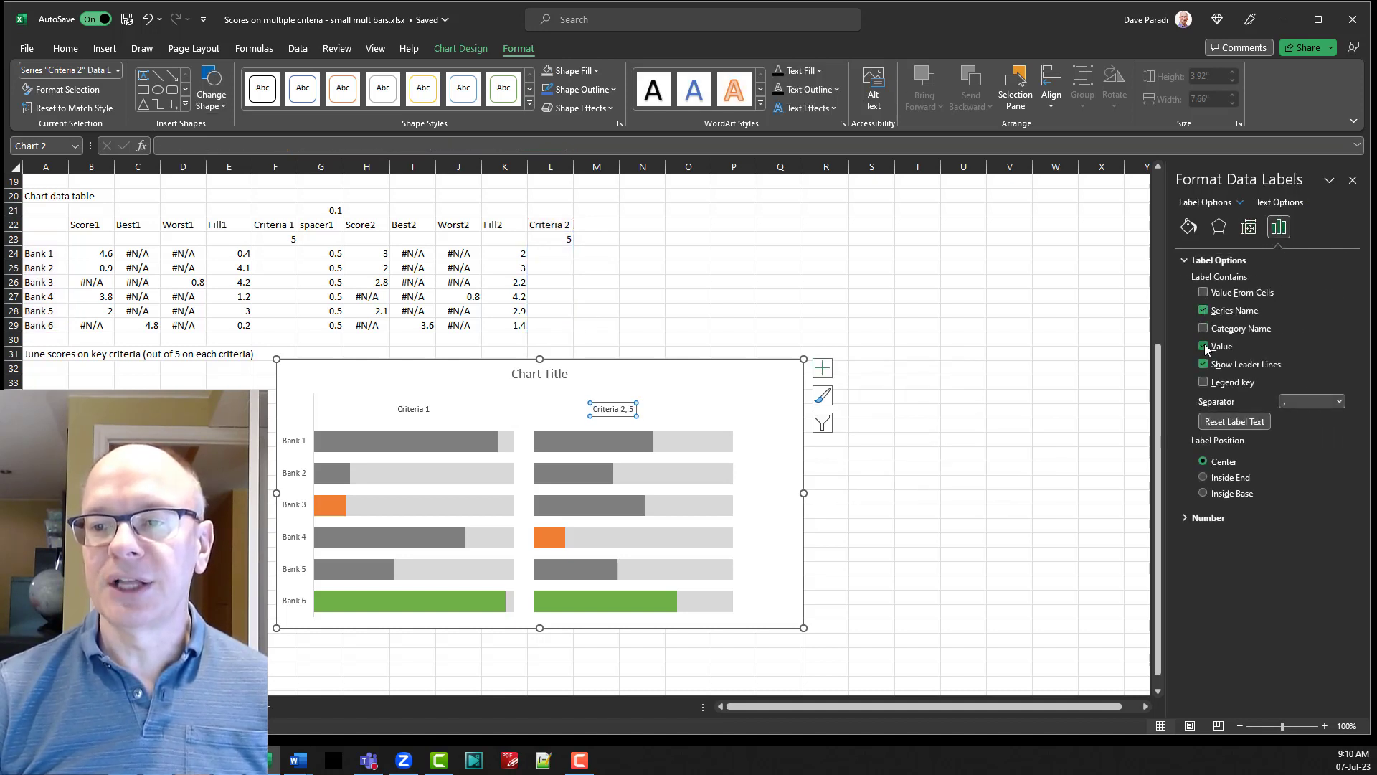
pyautogui.click(1204, 347)
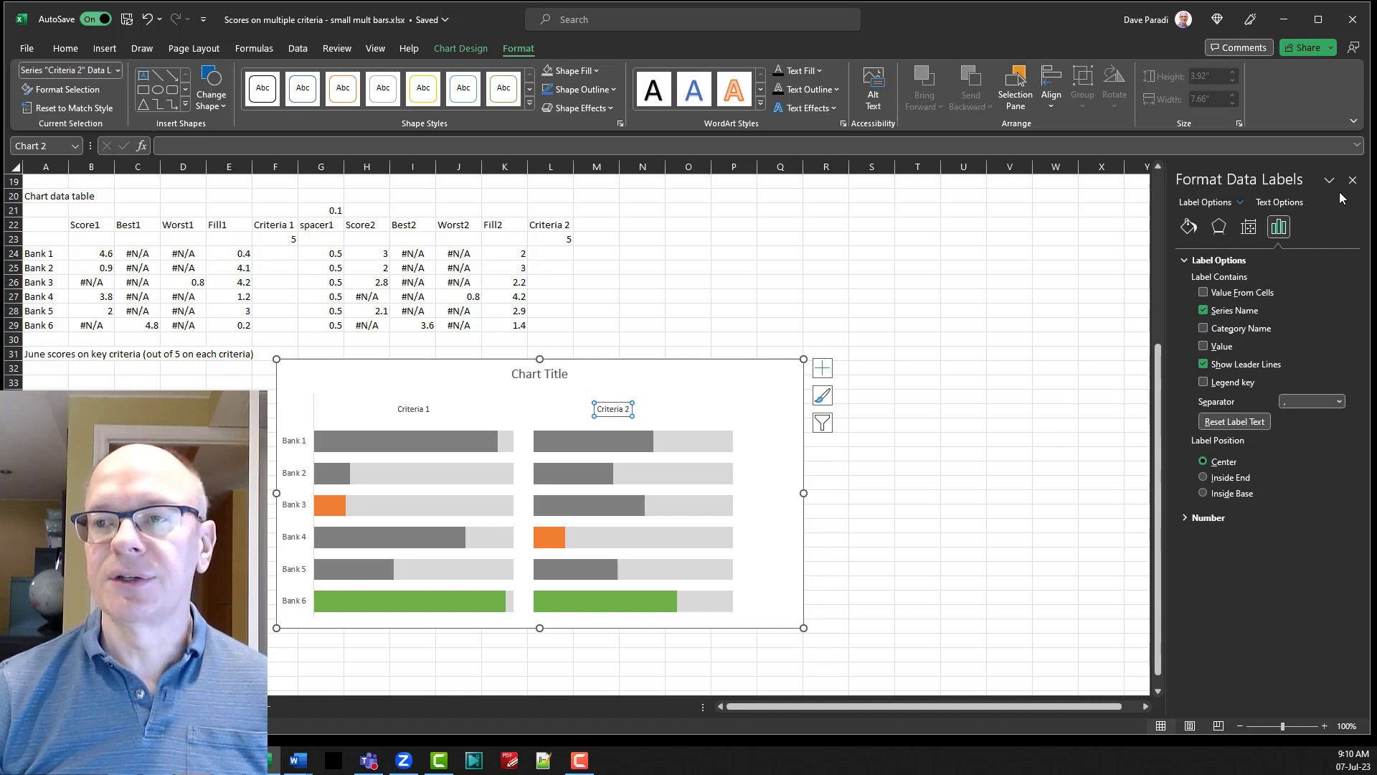
# Add centered data labels to the gray, orange and green score bars under Criteria 1.
pyautogui.click(433, 441)
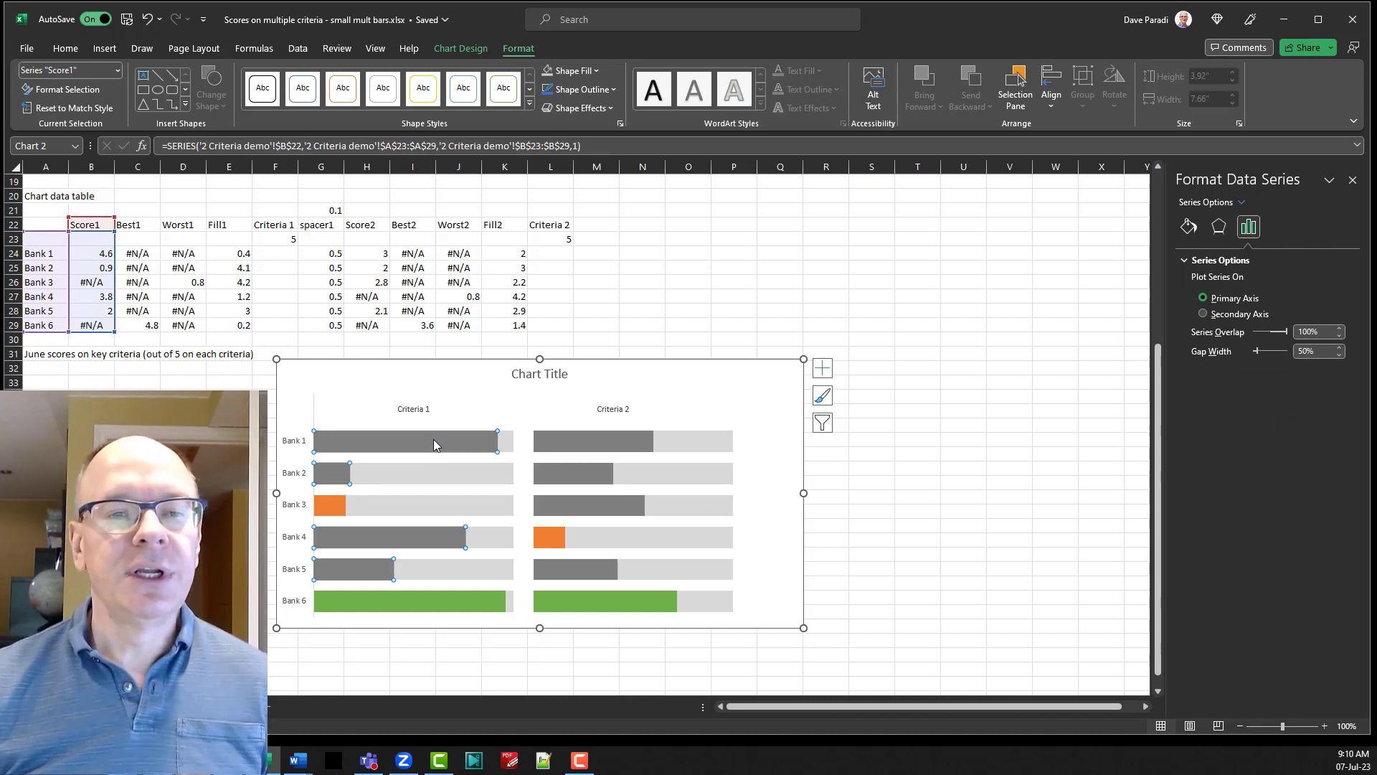
pyautogui.click(823, 368)
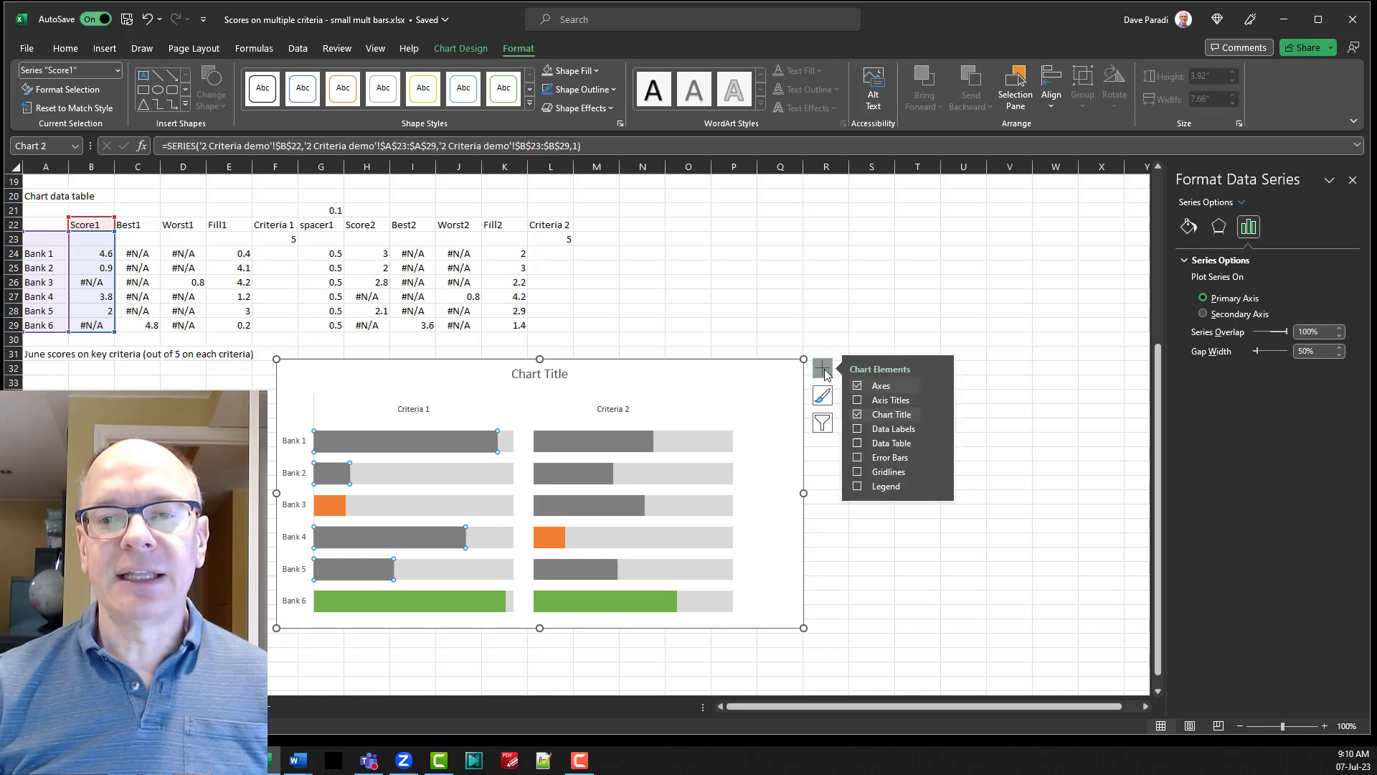
pyautogui.moveTo(935, 426)
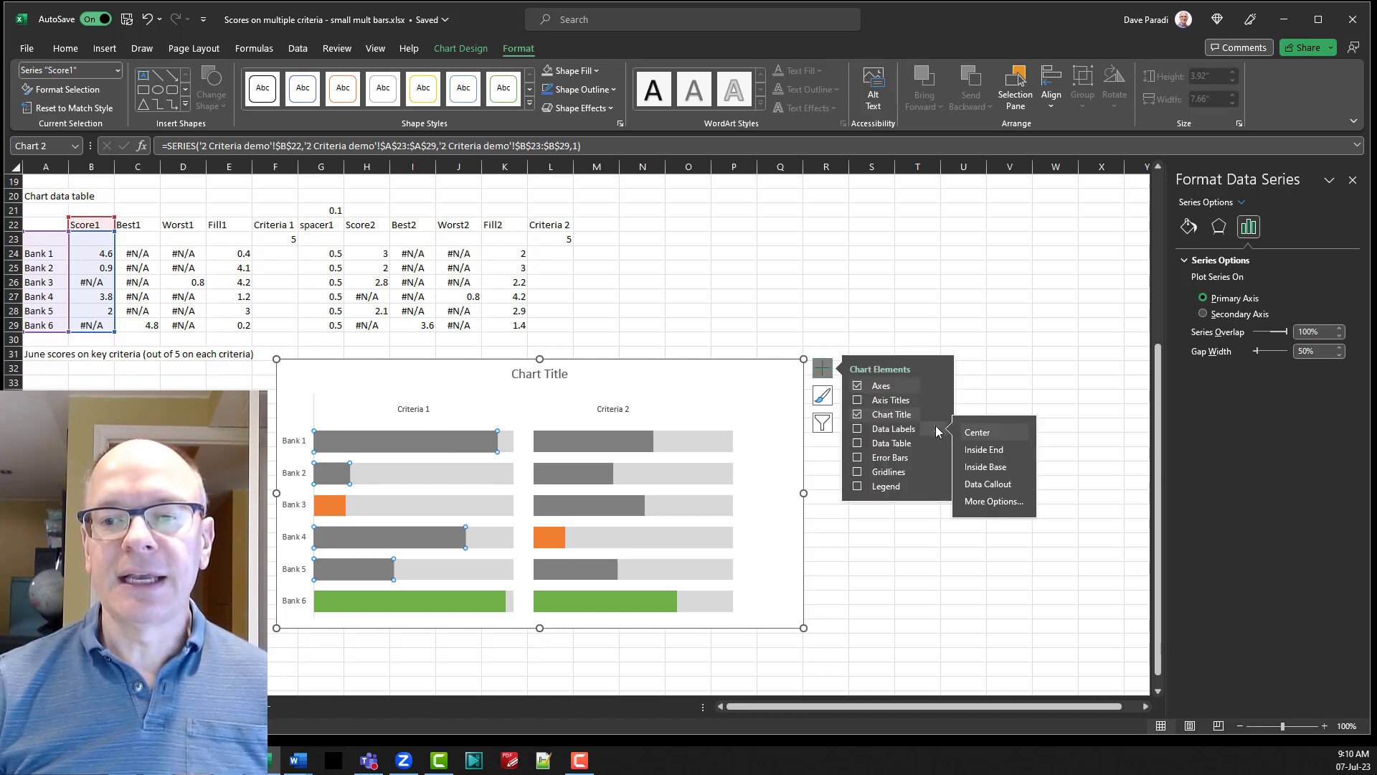
pyautogui.click(984, 434)
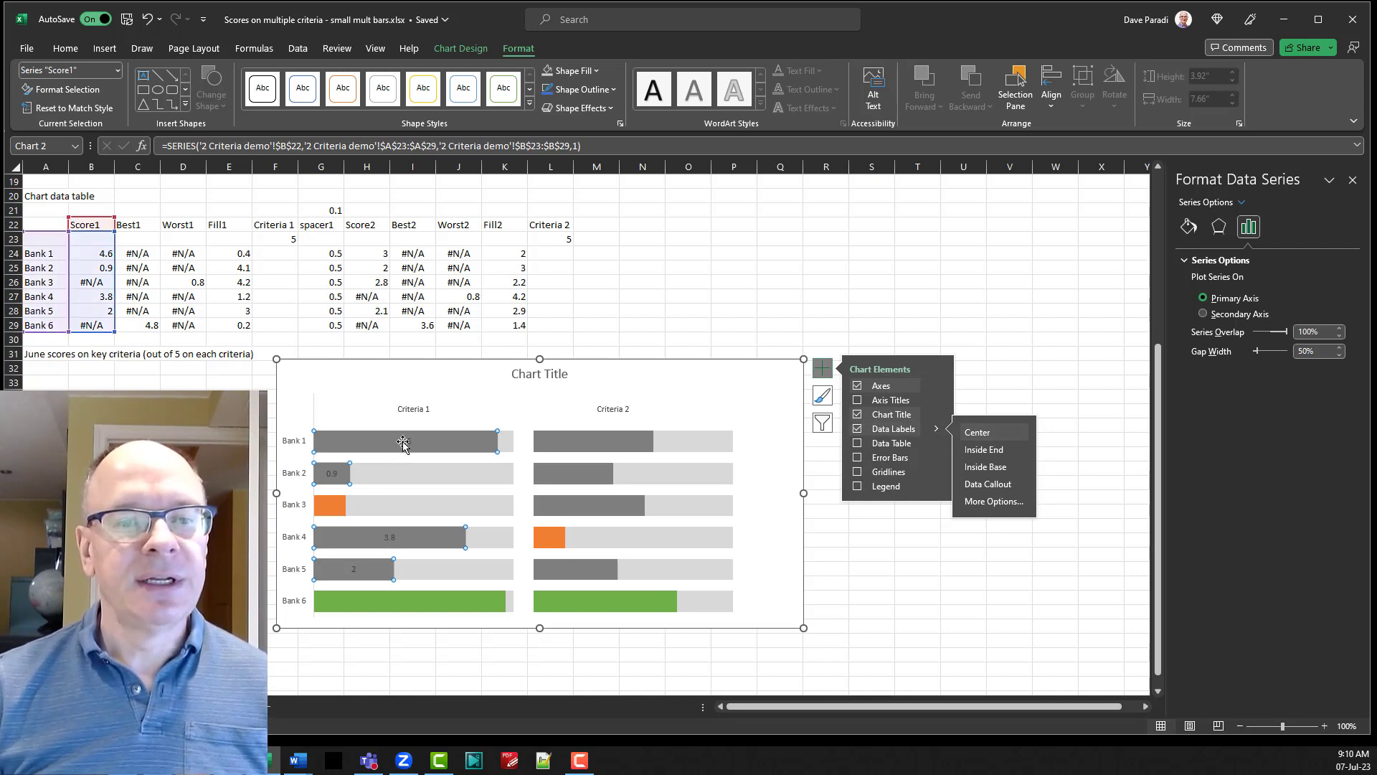
pyautogui.click(330, 506)
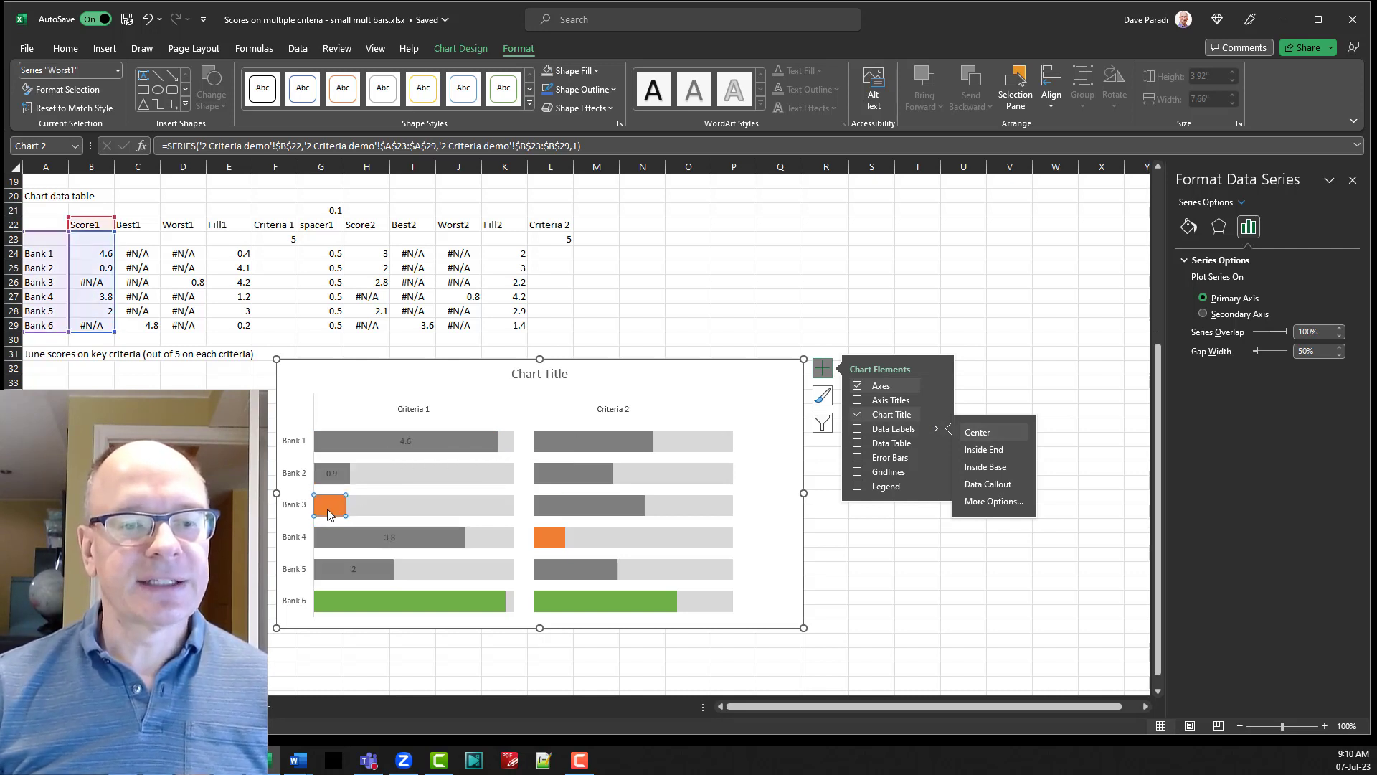
pyautogui.click(978, 432)
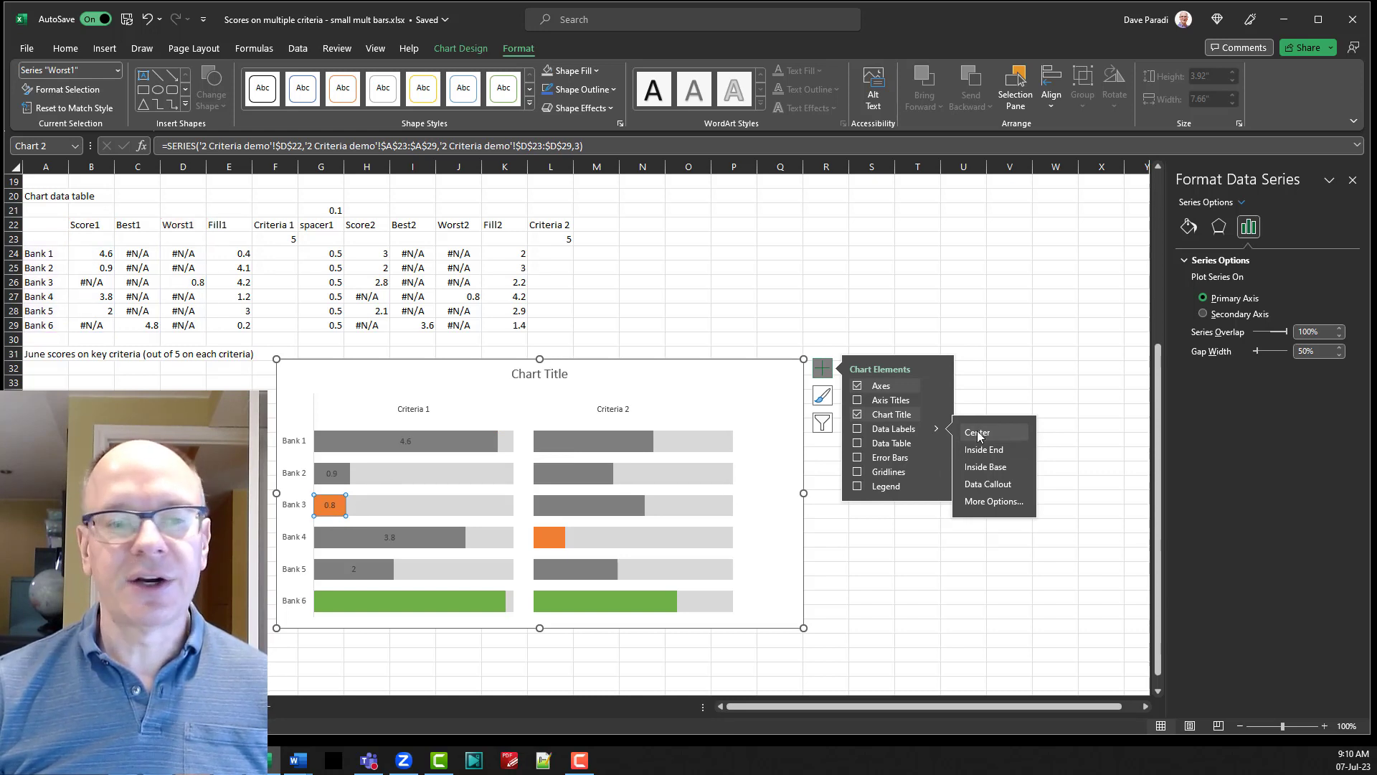
pyautogui.click(446, 599)
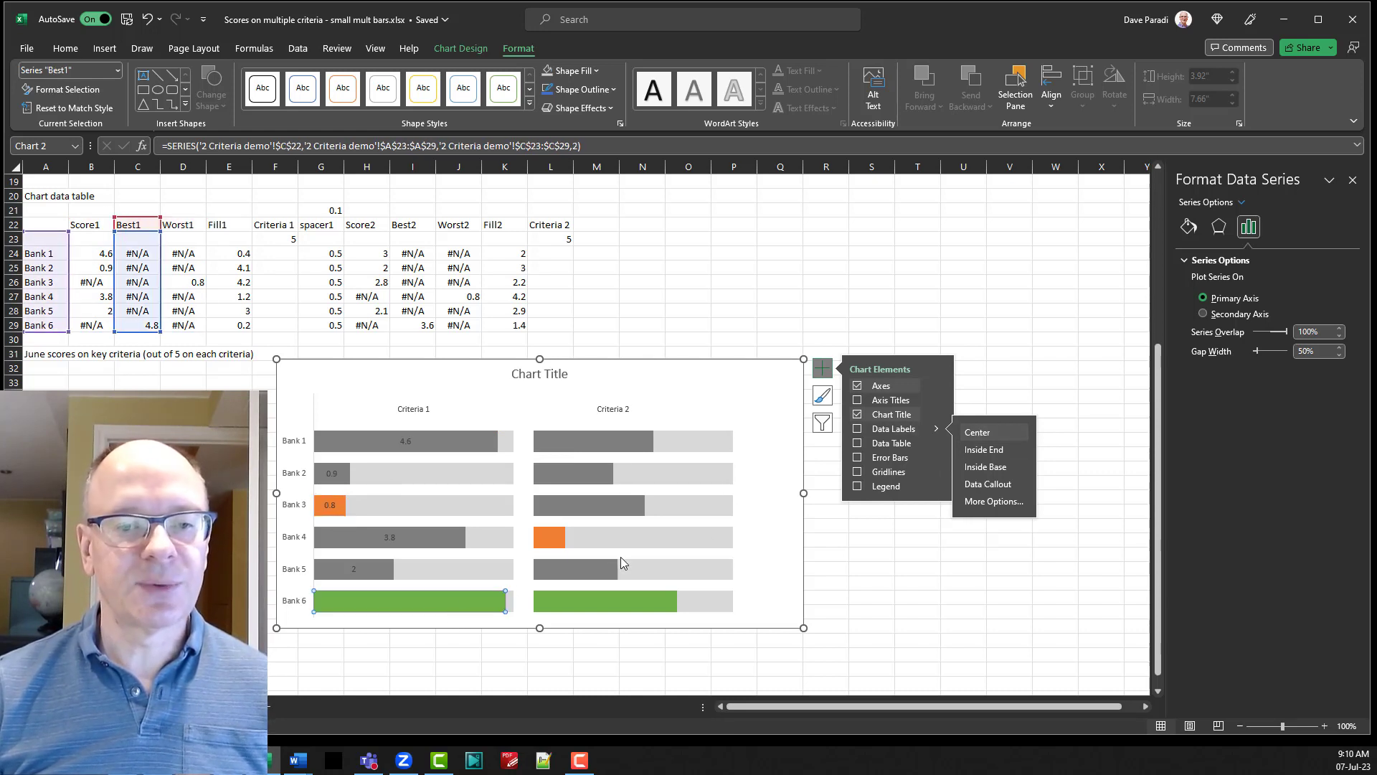
pyautogui.click(976, 432)
# Add centered data labels to the gray, orange and green score bars under Criteria 2.
pyautogui.click(584, 448)
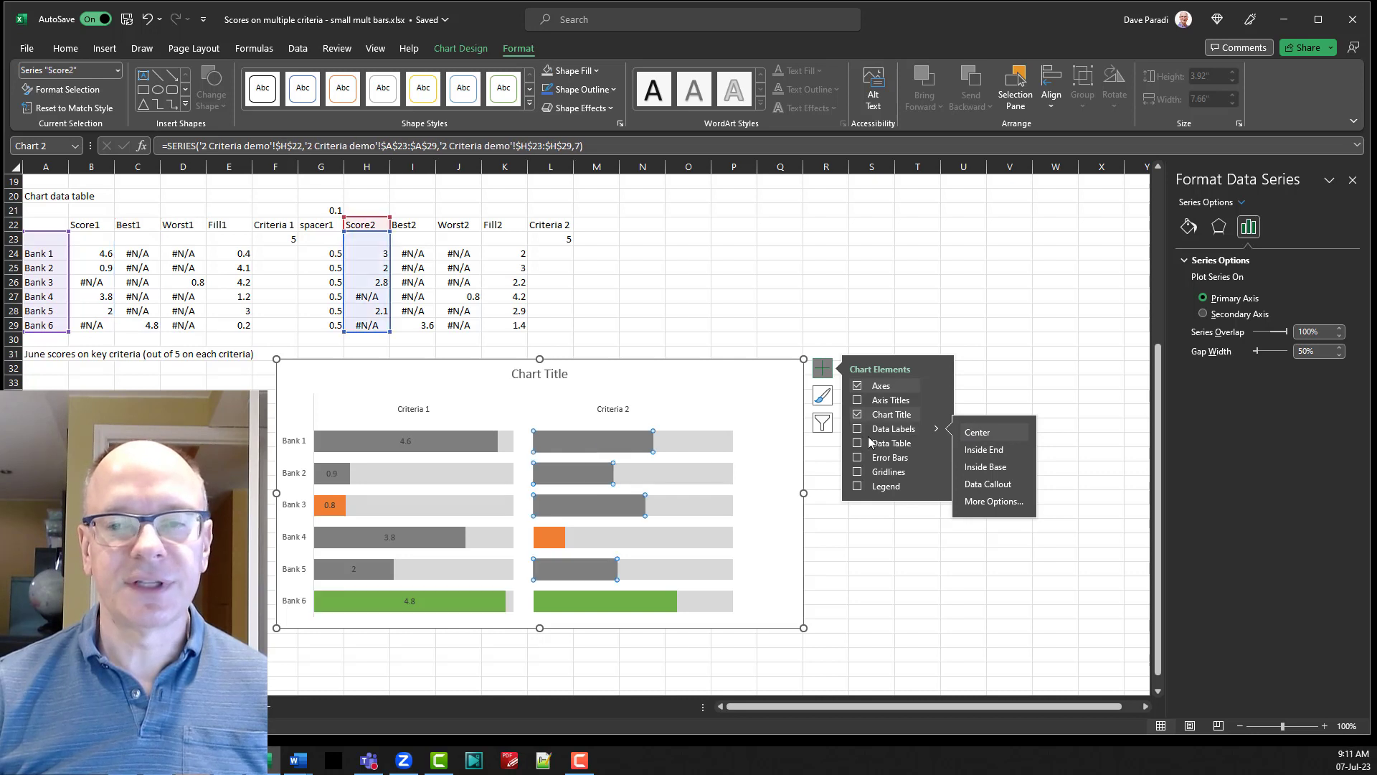
pyautogui.click(976, 433)
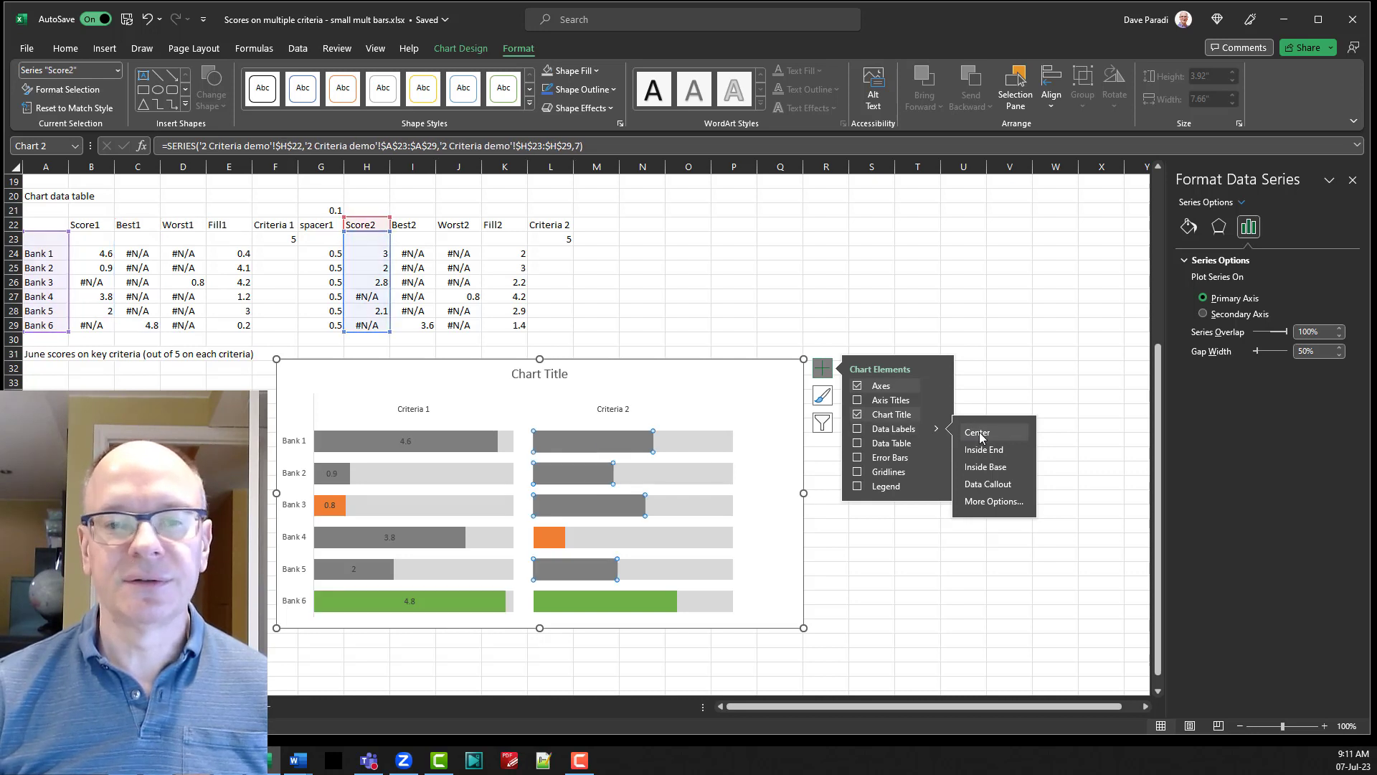
pyautogui.click(545, 539)
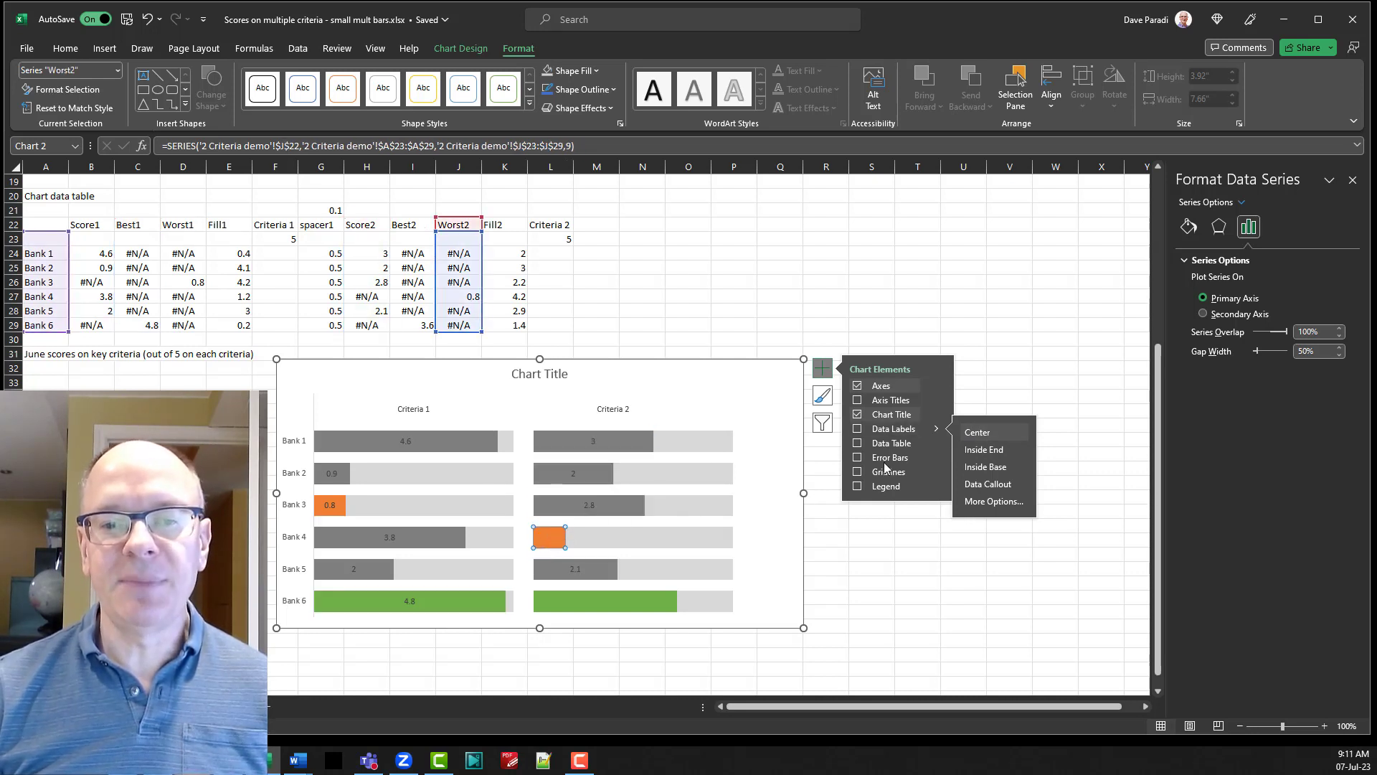
pyautogui.click(976, 431)
pyautogui.click(637, 601)
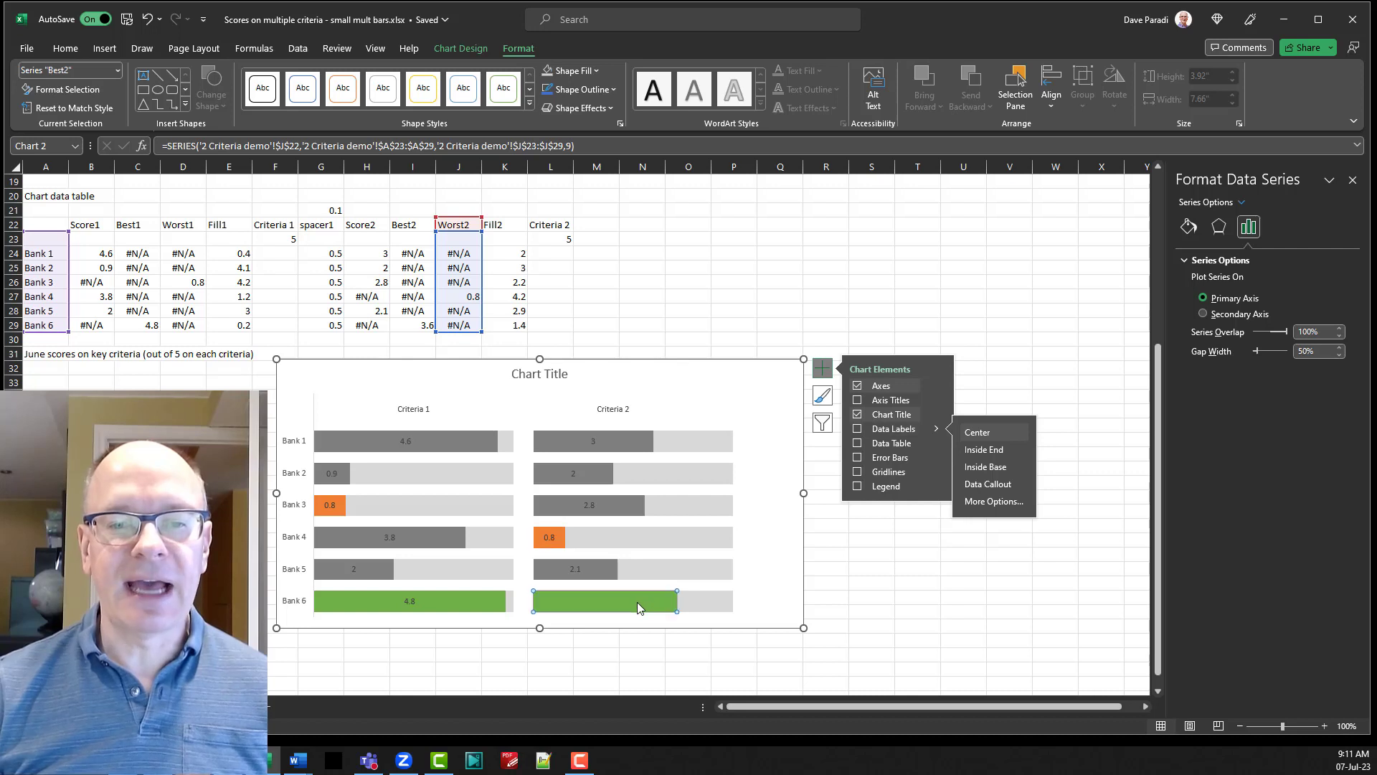
pyautogui.click(976, 432)
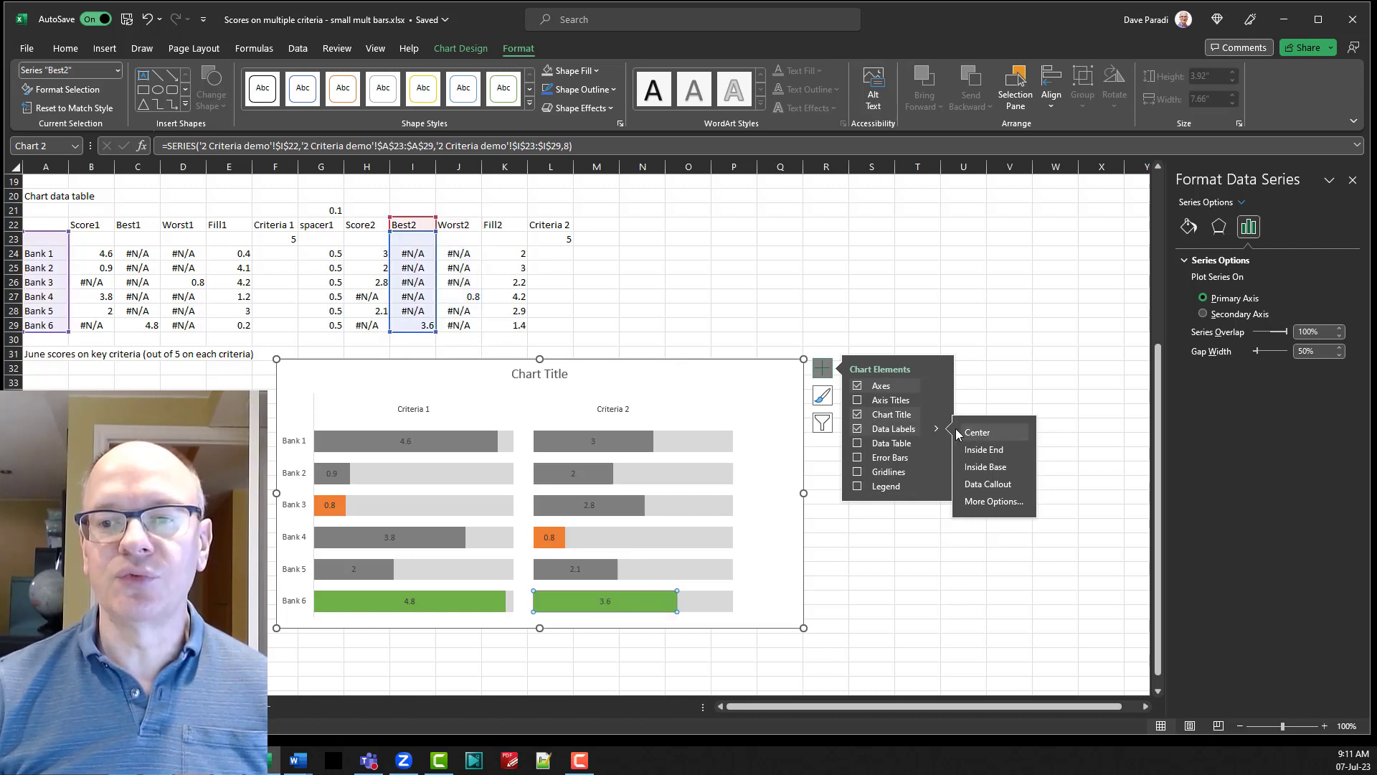
pyautogui.click(822, 369)
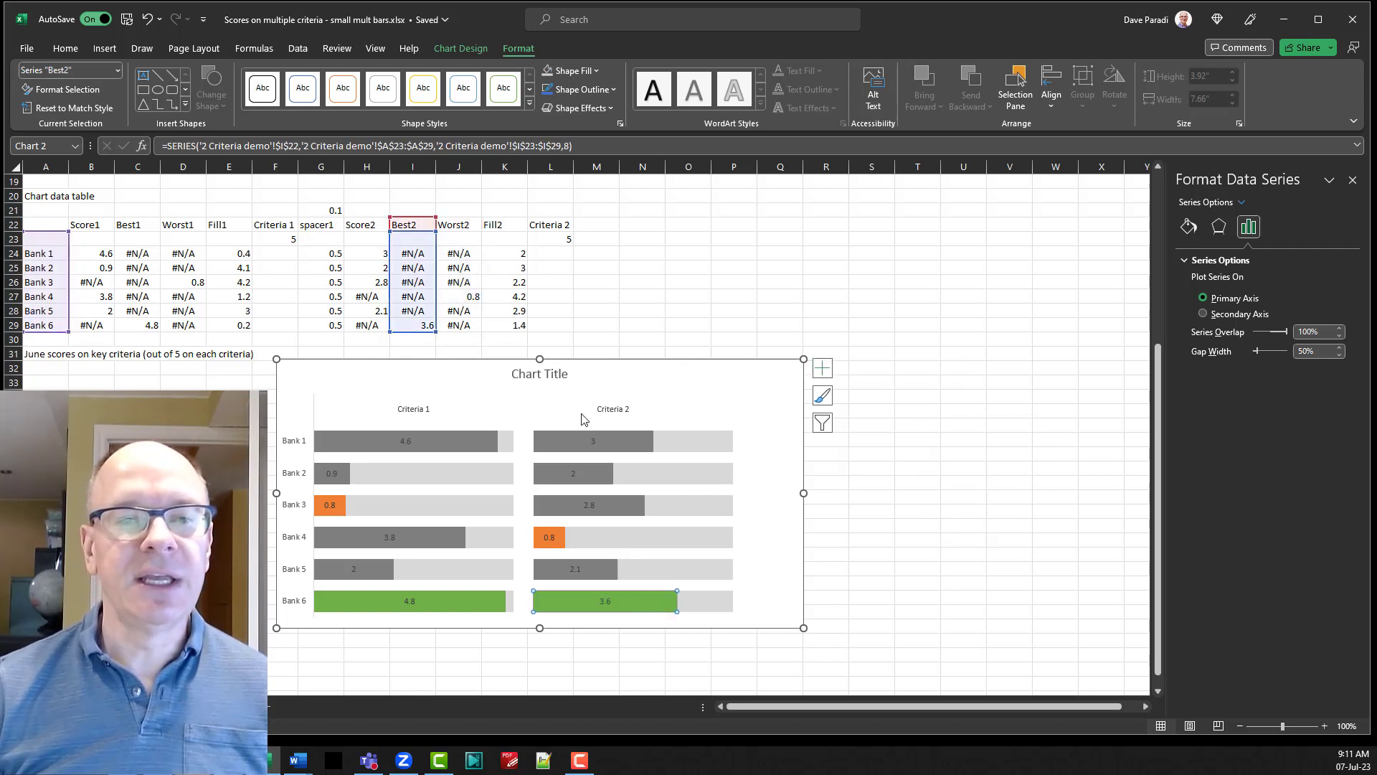
# Set the font color of the Score1, Worst1 and Best1 data labels under Criteria 1 to white.
pyautogui.click(404, 442)
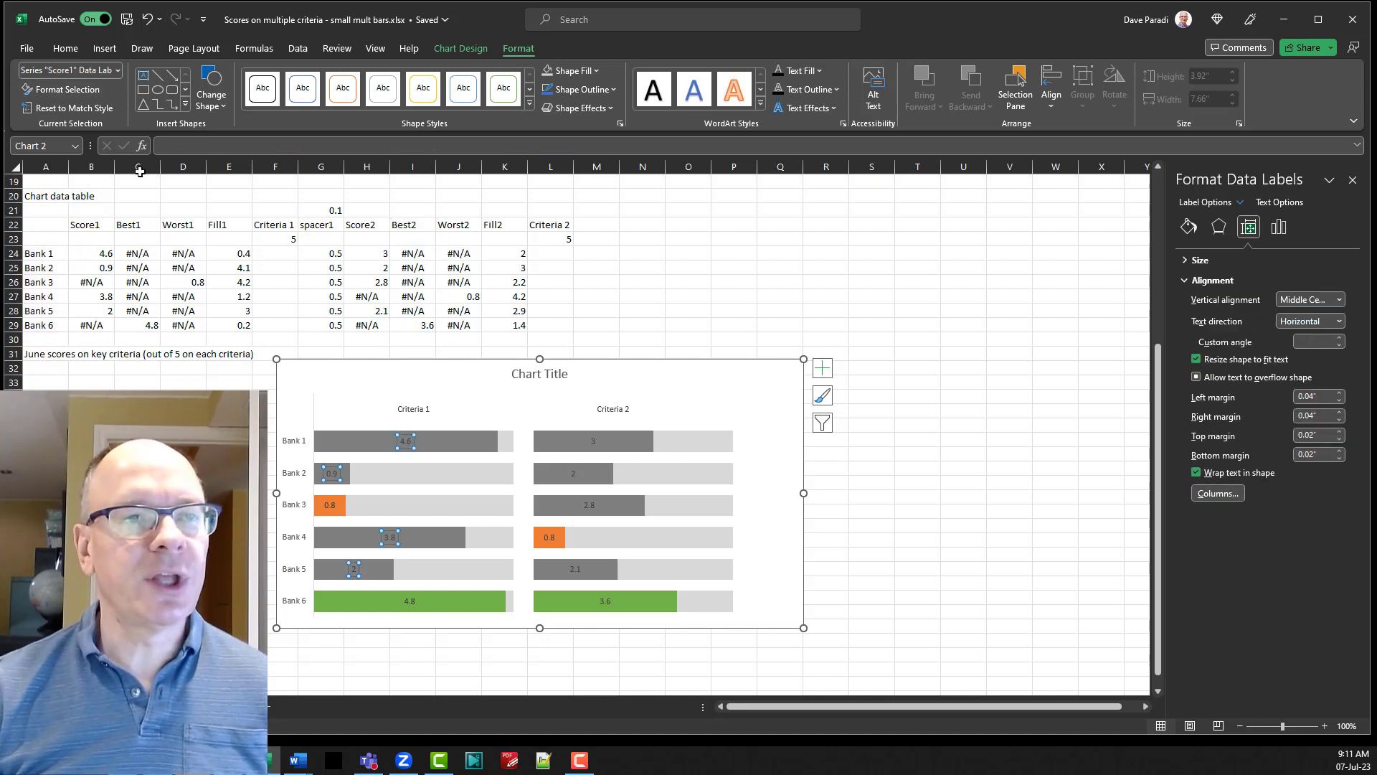
pyautogui.click(66, 49)
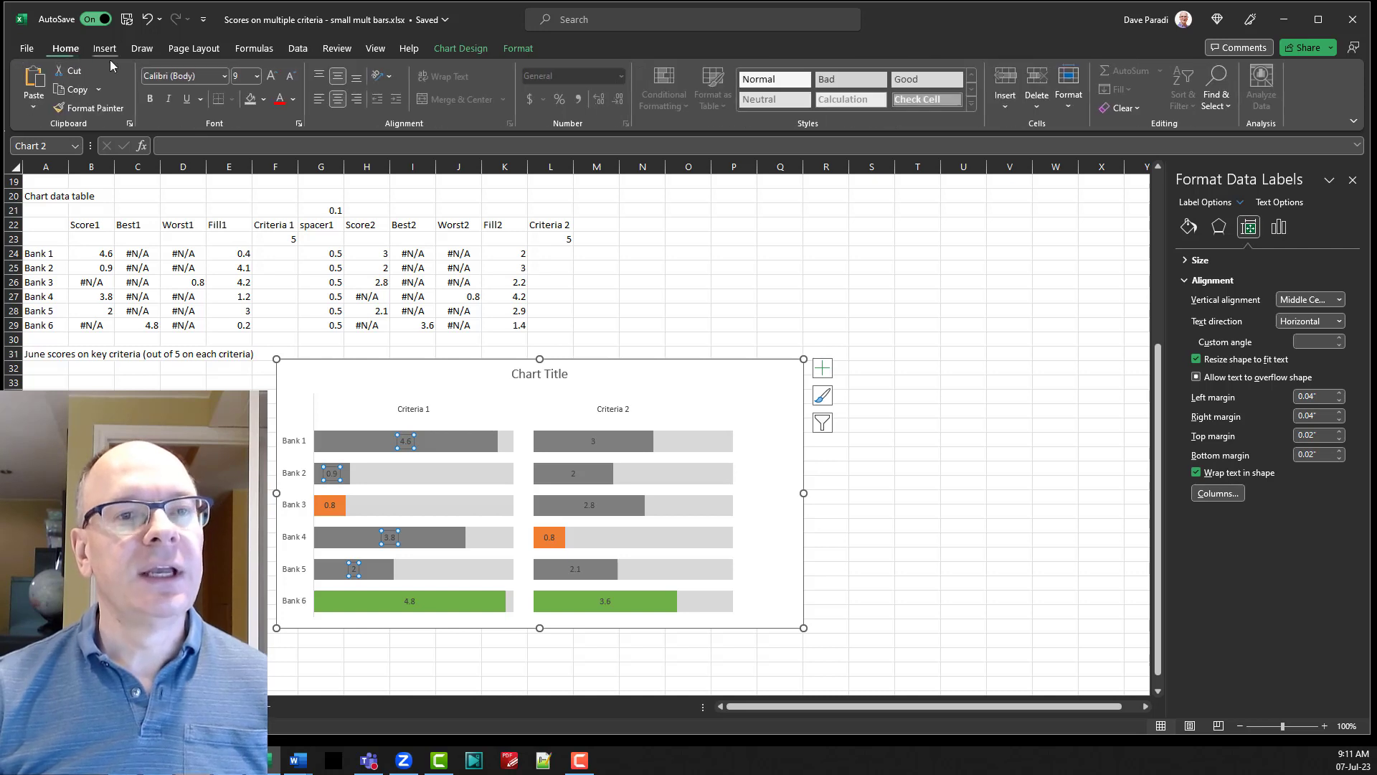
pyautogui.click(295, 100)
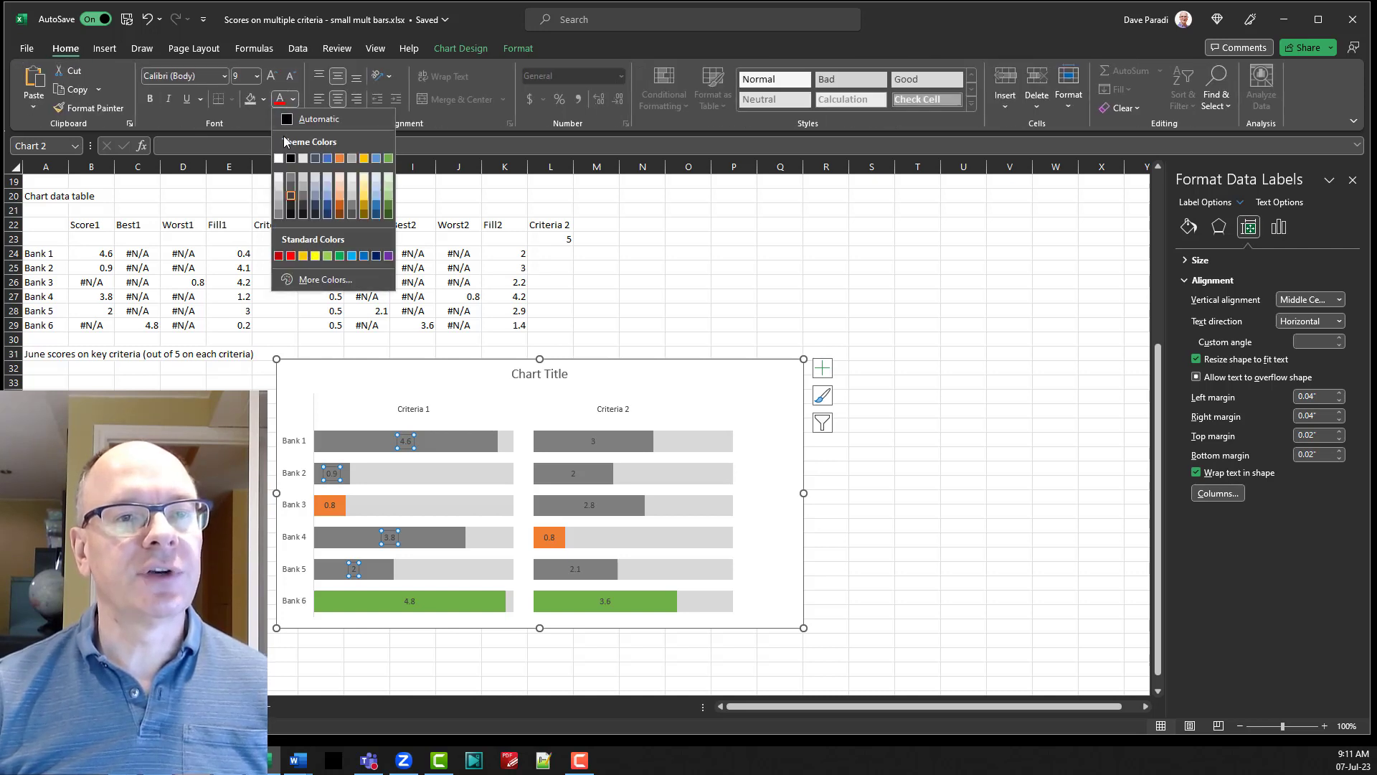
pyautogui.click(279, 158)
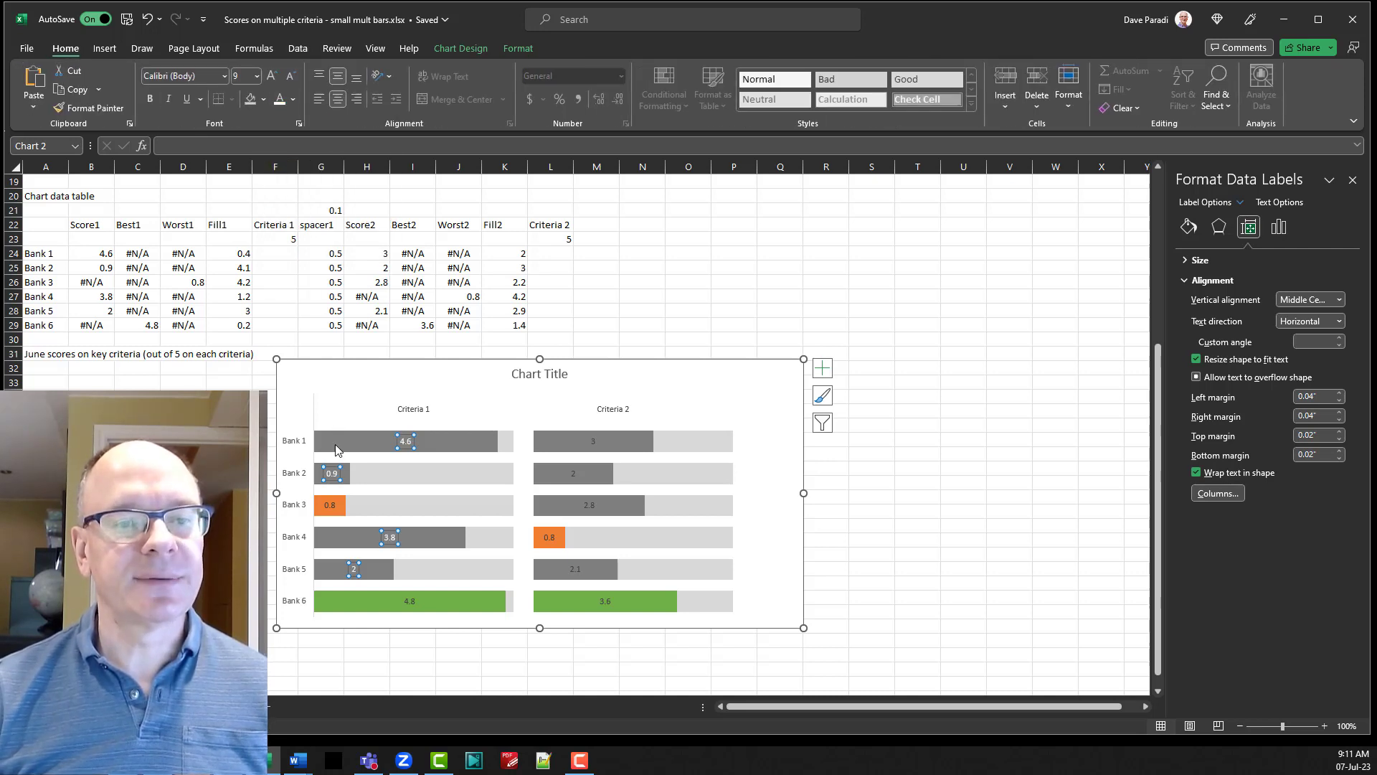
pyautogui.click(332, 504)
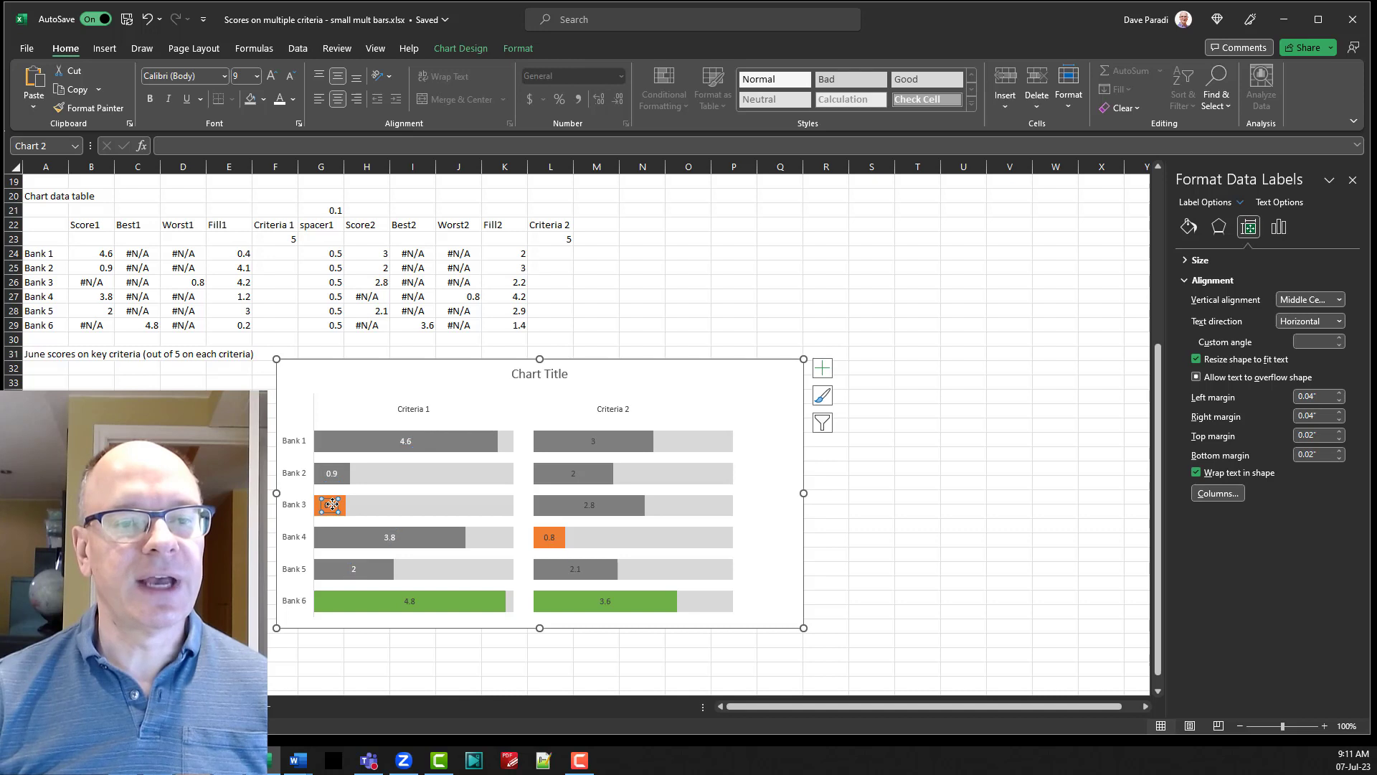
pyautogui.click(280, 98)
pyautogui.click(406, 602)
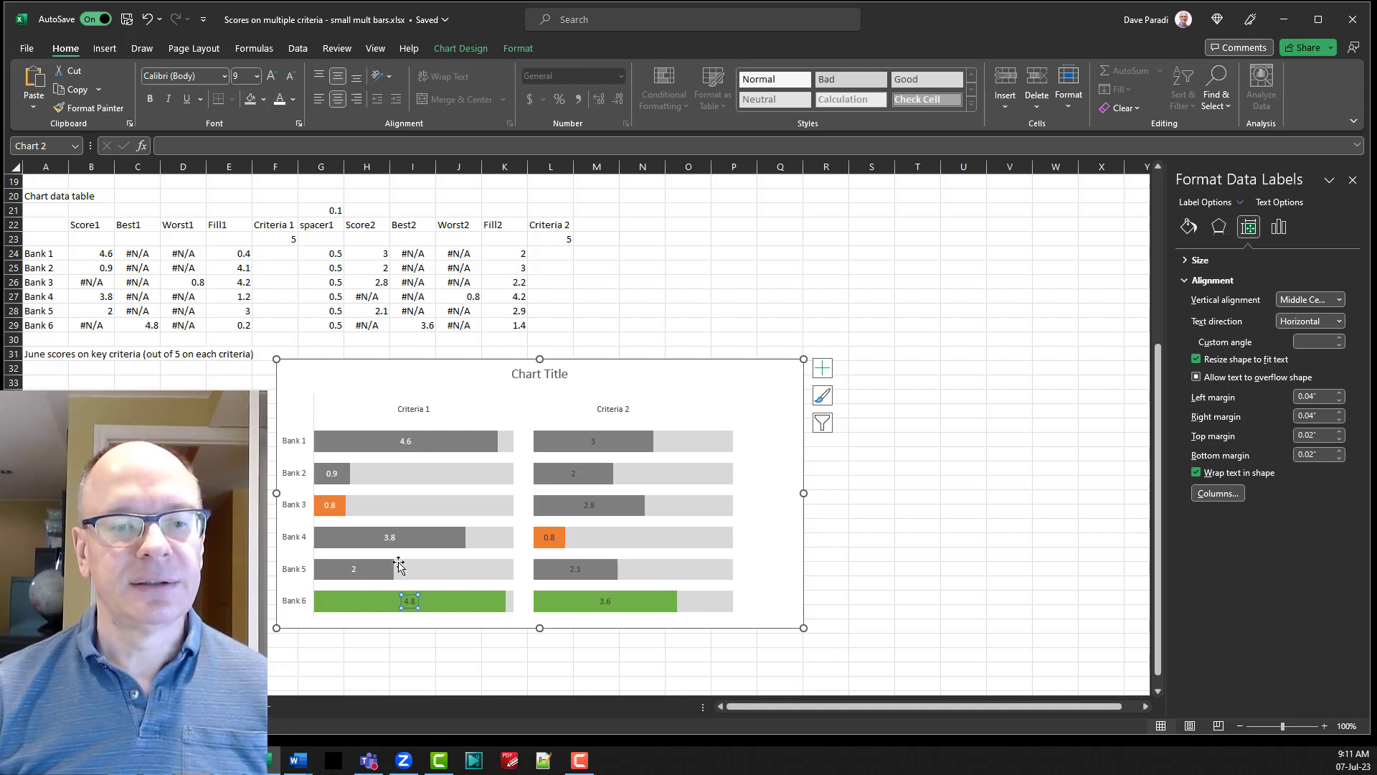
pyautogui.click(280, 99)
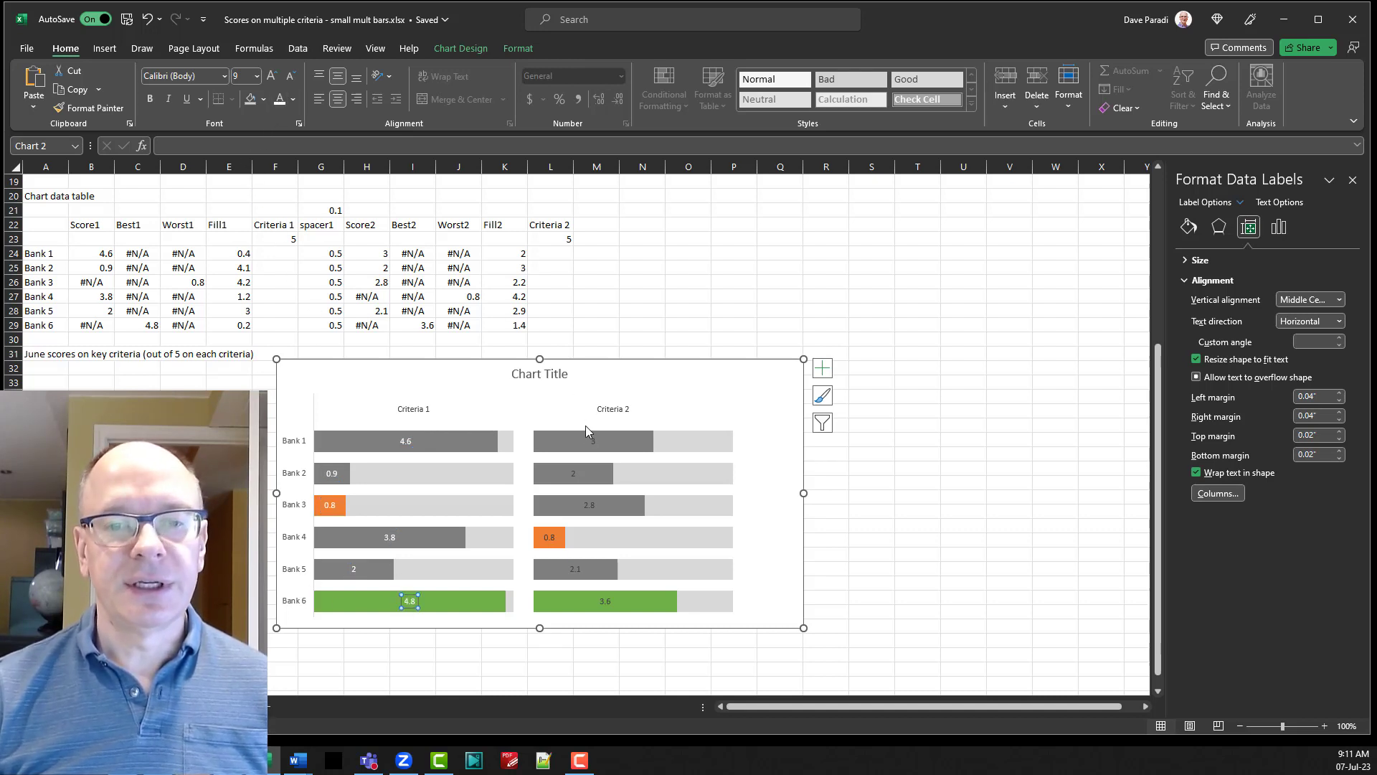
# Make the Score2, Worst2 and Best2 data labels under Criteria 2 white and close the label formatting options.
pyautogui.click(592, 441)
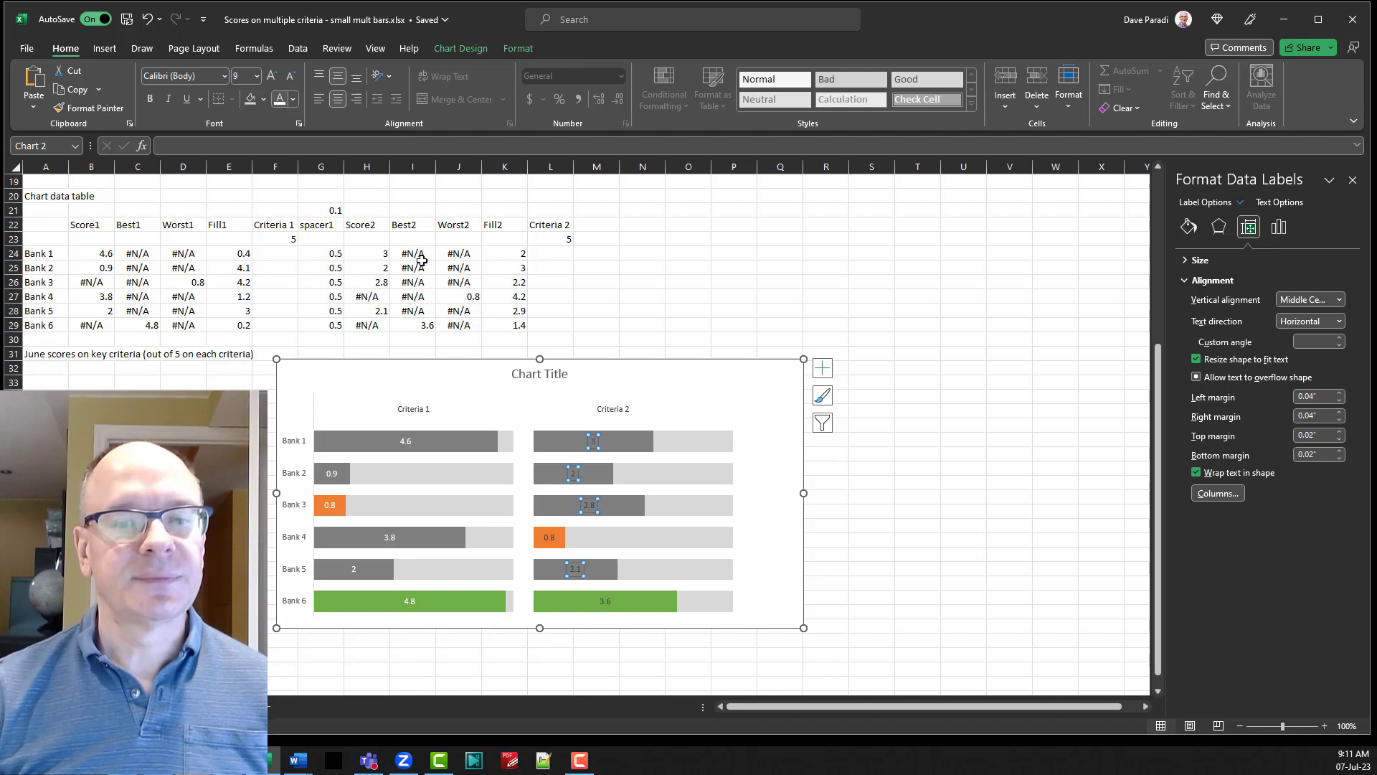
pyautogui.click(280, 98)
pyautogui.click(549, 537)
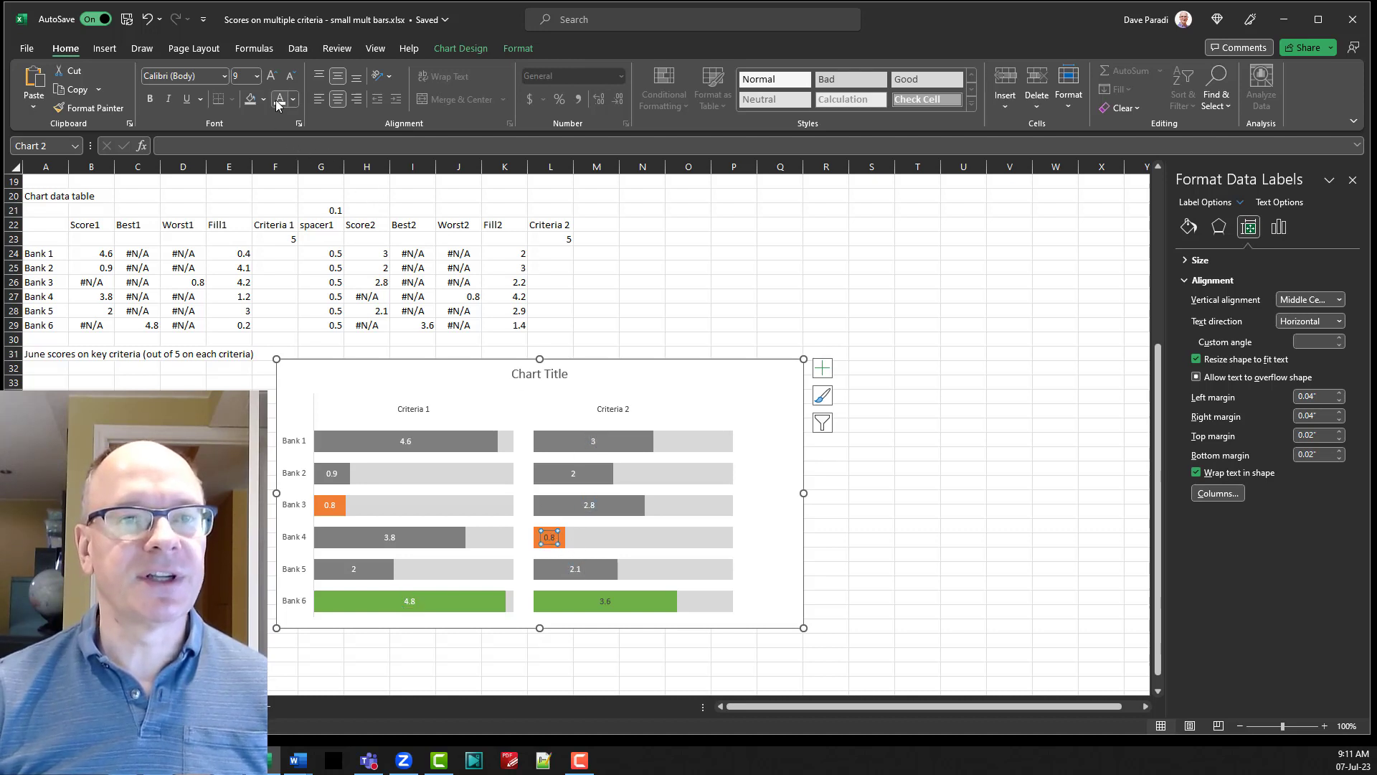
pyautogui.click(605, 602)
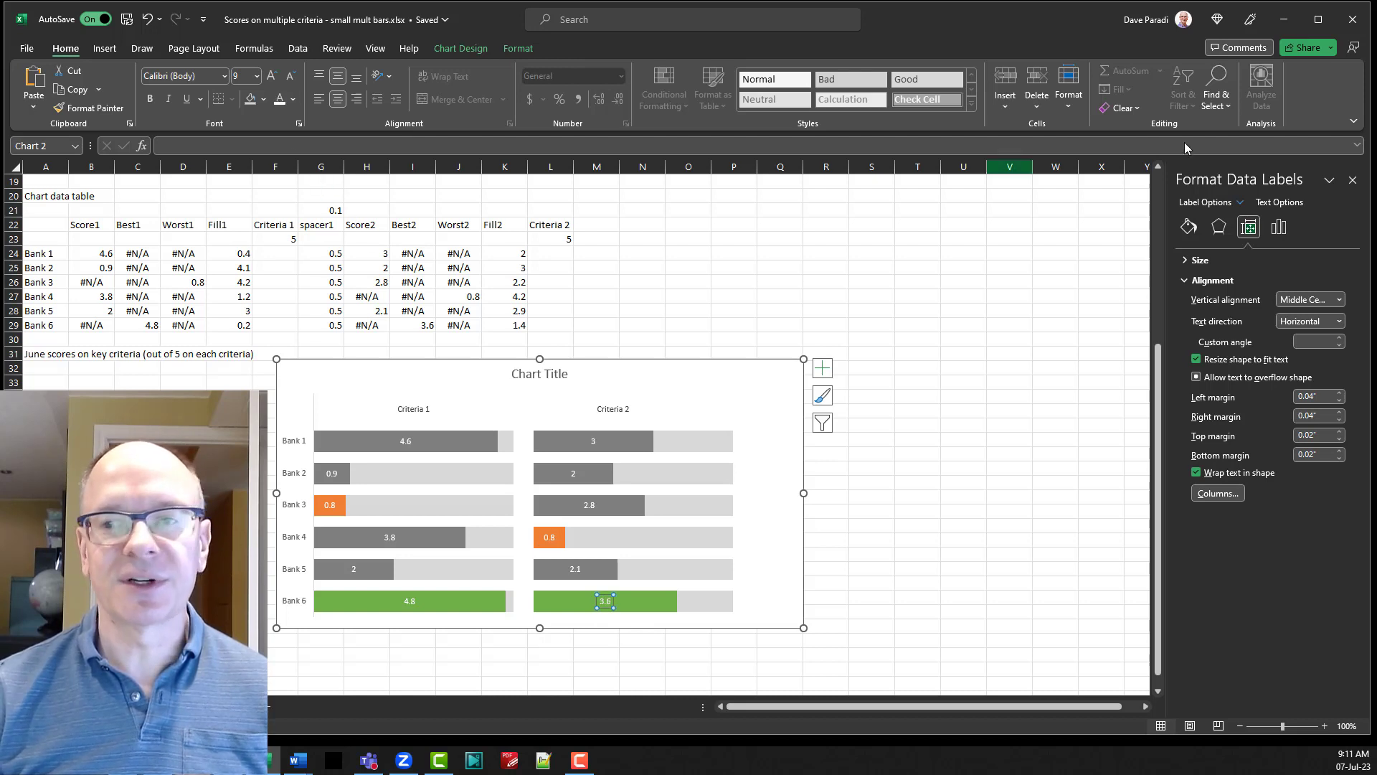
pyautogui.click(1353, 180)
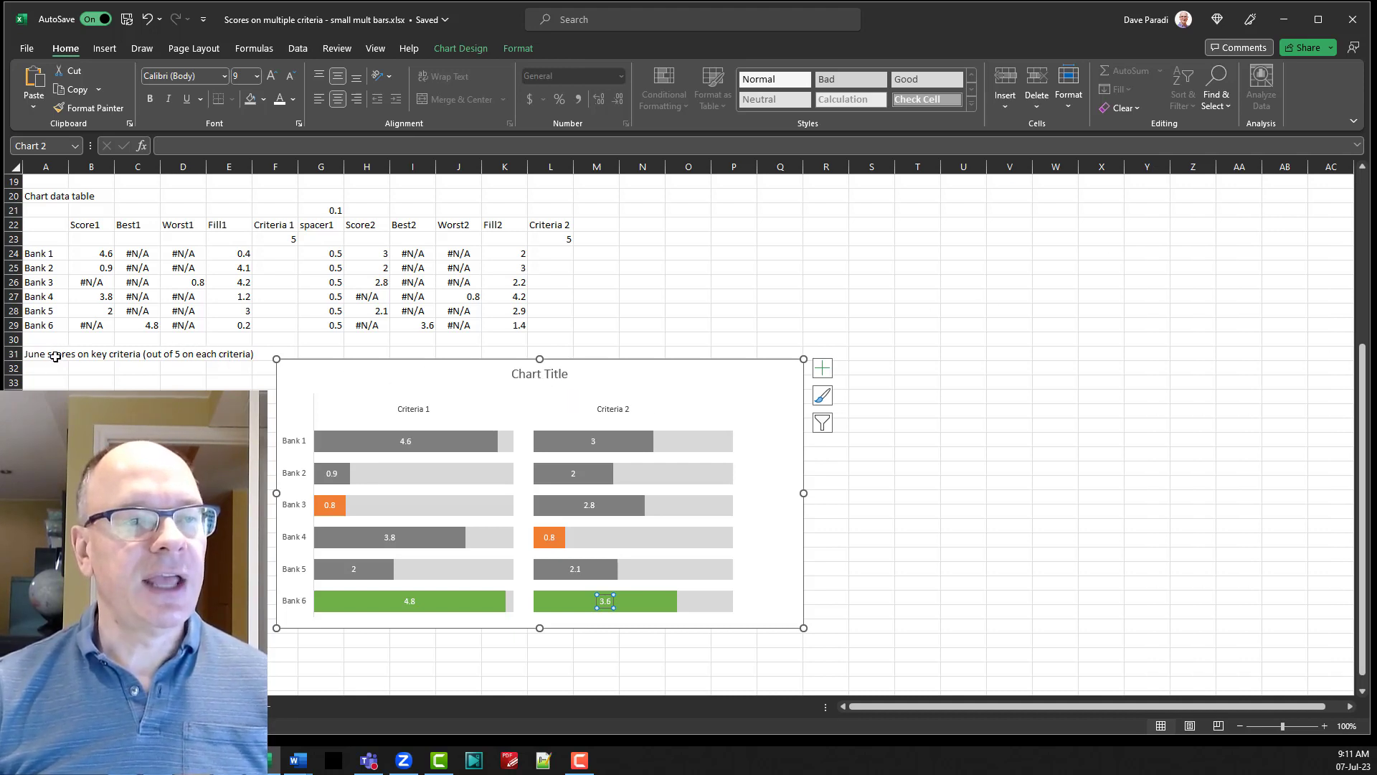
# Link the chart title to cell A31 on the 2 Criteria demo sheet with the formula ='2 Criteria demo'!$A$31.
pyautogui.click(532, 374)
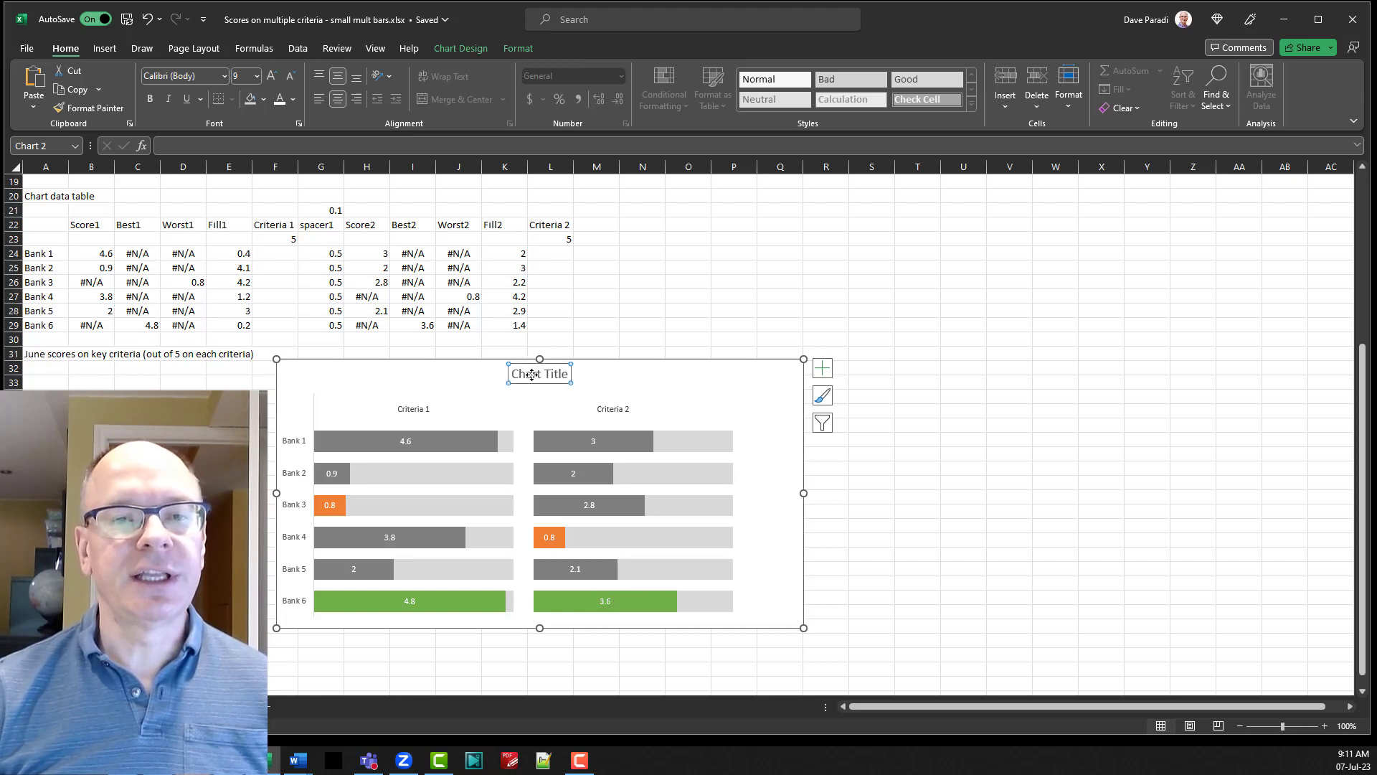
pyautogui.click(244, 144)
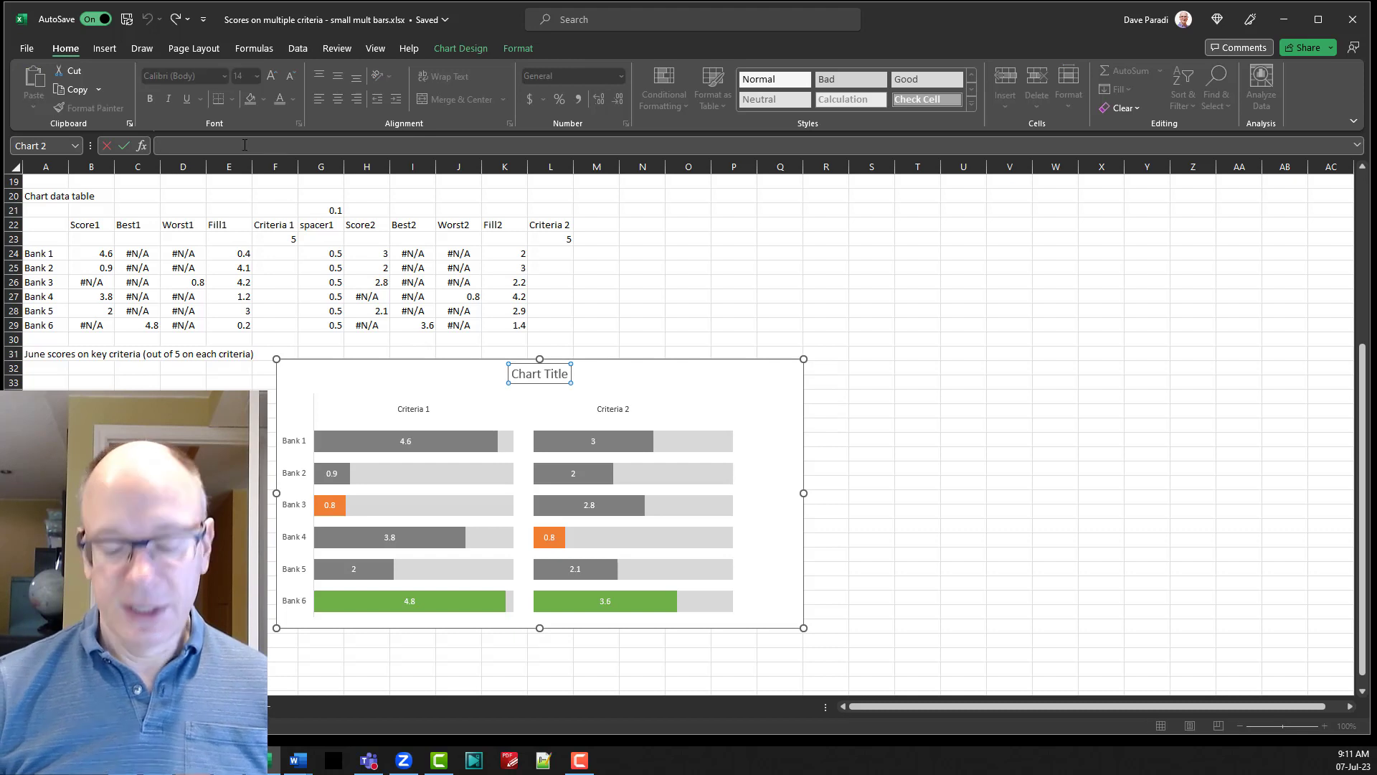
pyautogui.write('=')
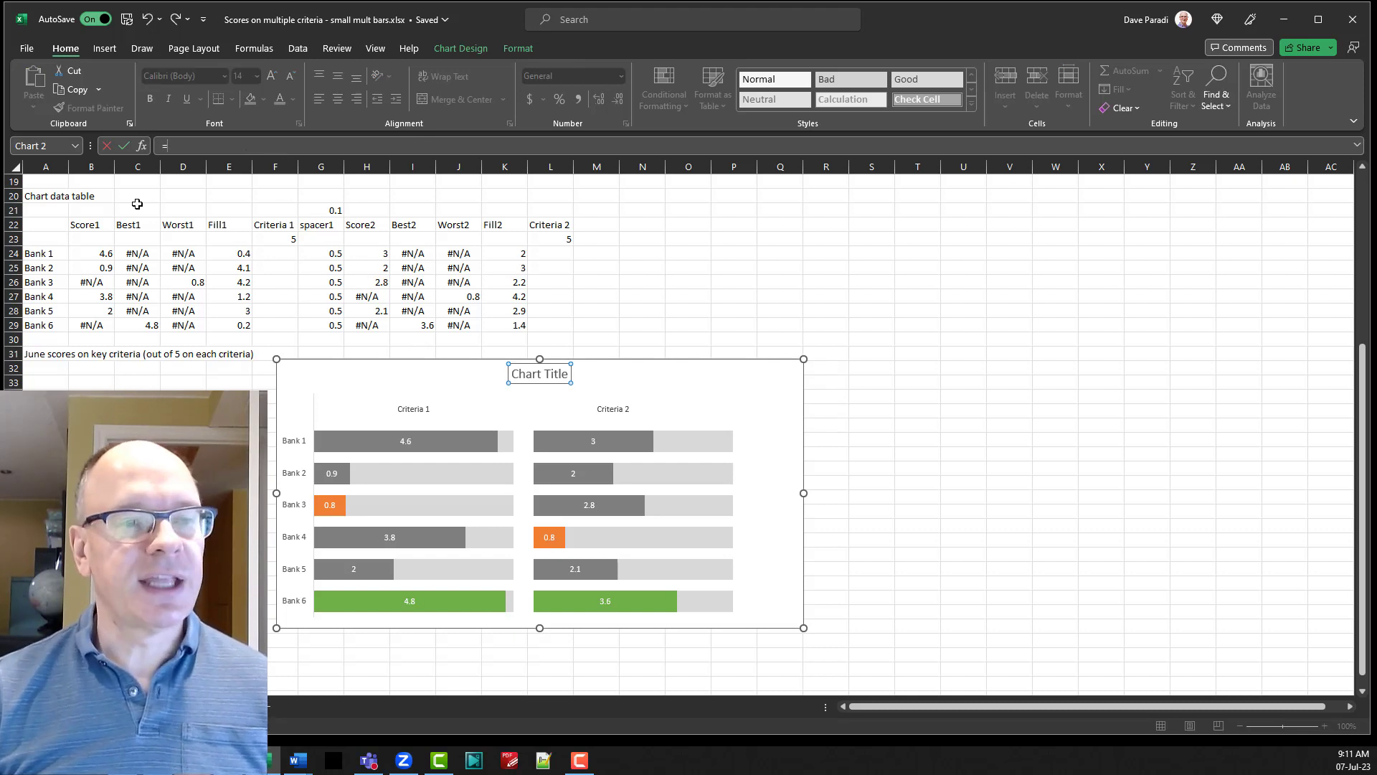
pyautogui.click(47, 356)
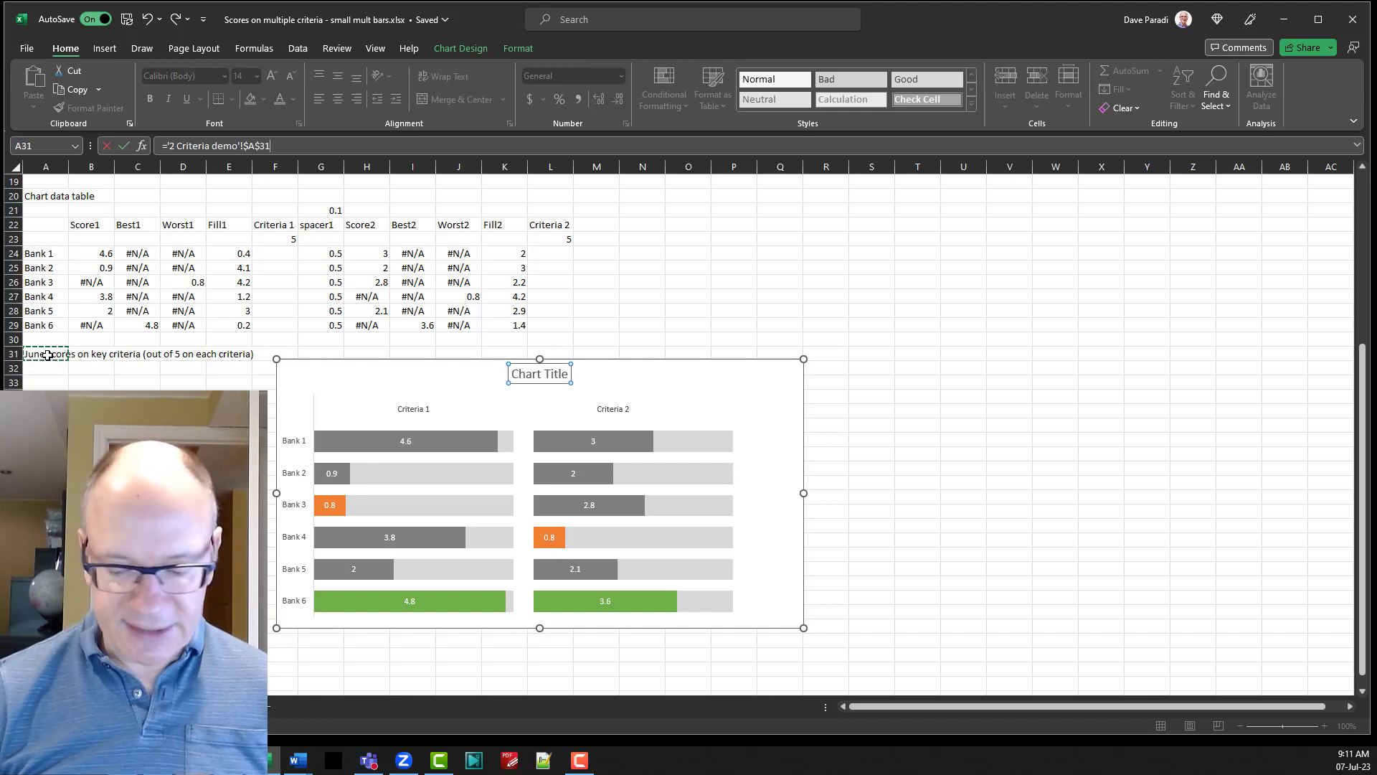
pyautogui.press('super+equal')
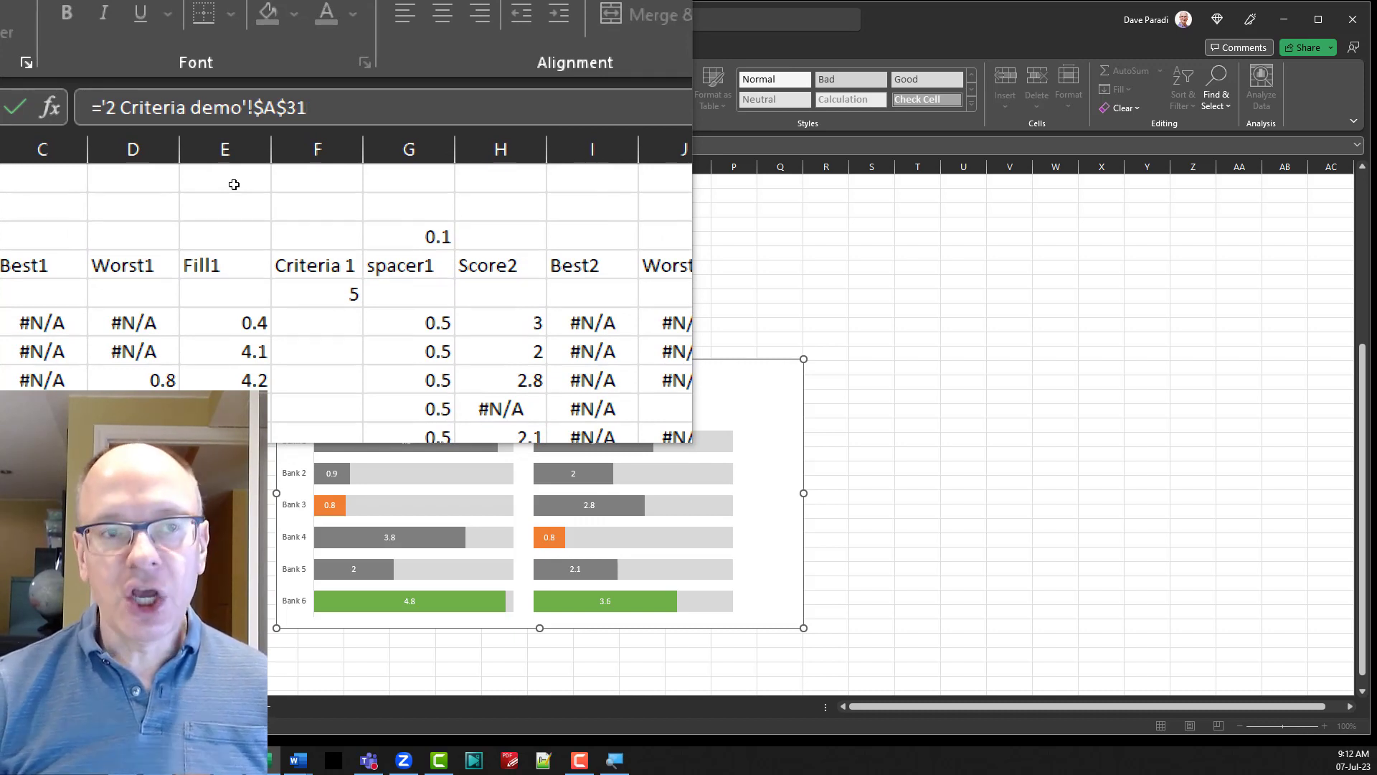
pyautogui.press('super+Escape')
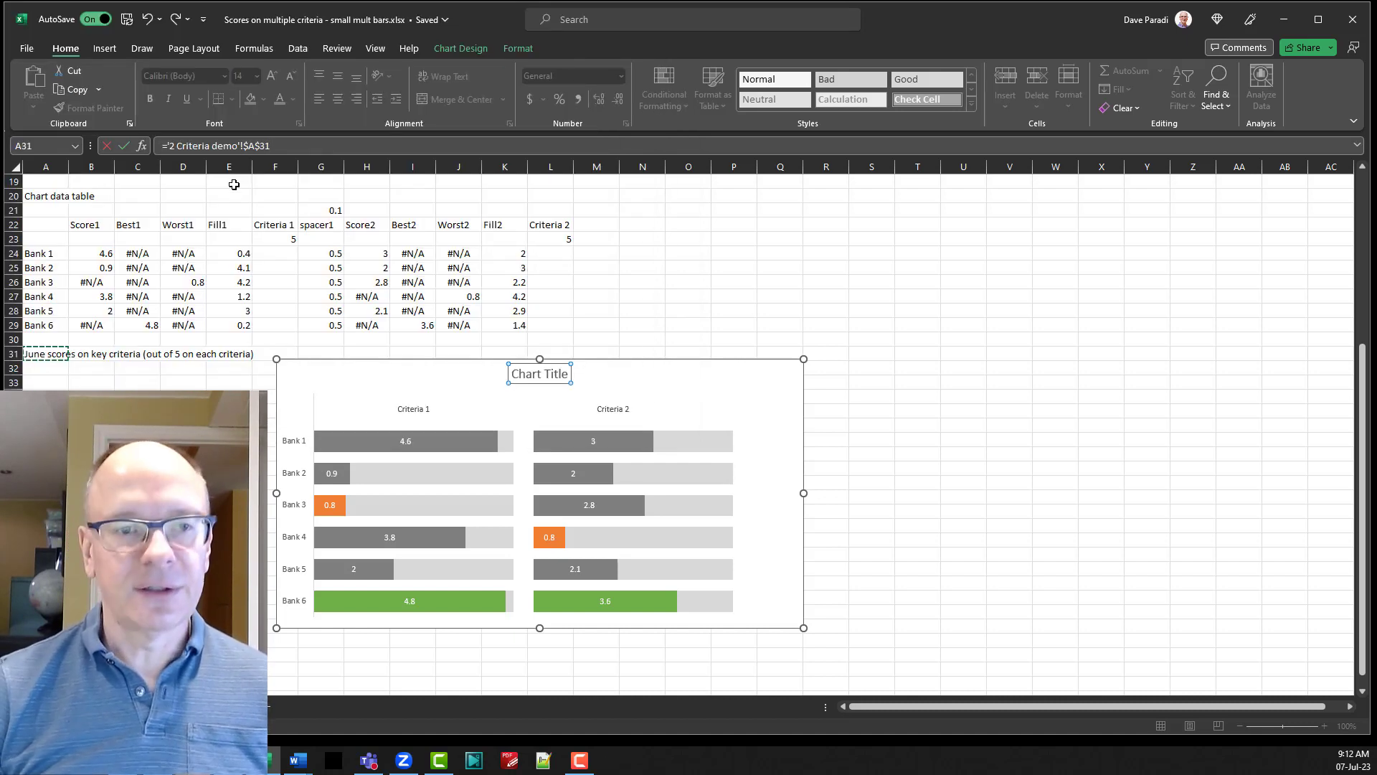
pyautogui.press('Return')
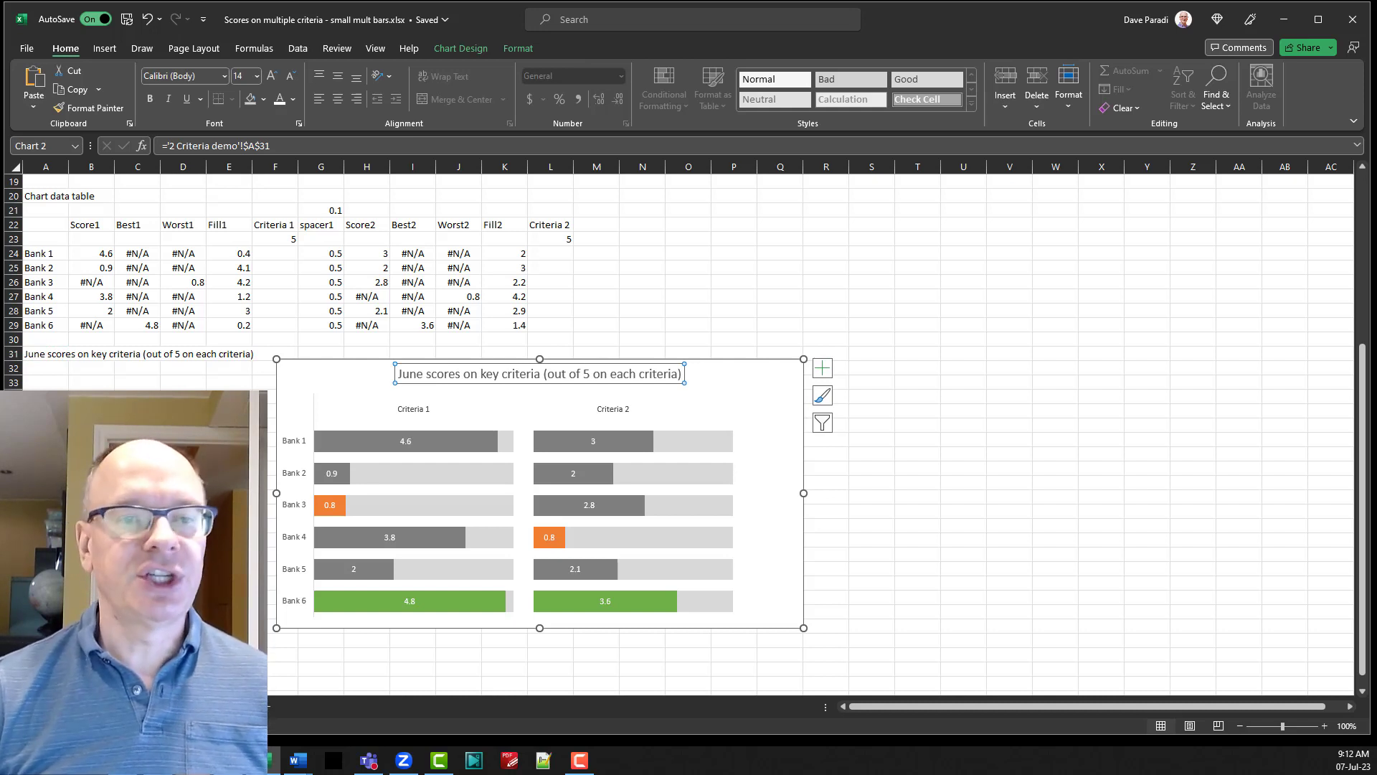
# Change the month in cell A31's title text to July, making it "July scores on key criteria (out of 5 on each criteria)".
pyautogui.click(36, 355)
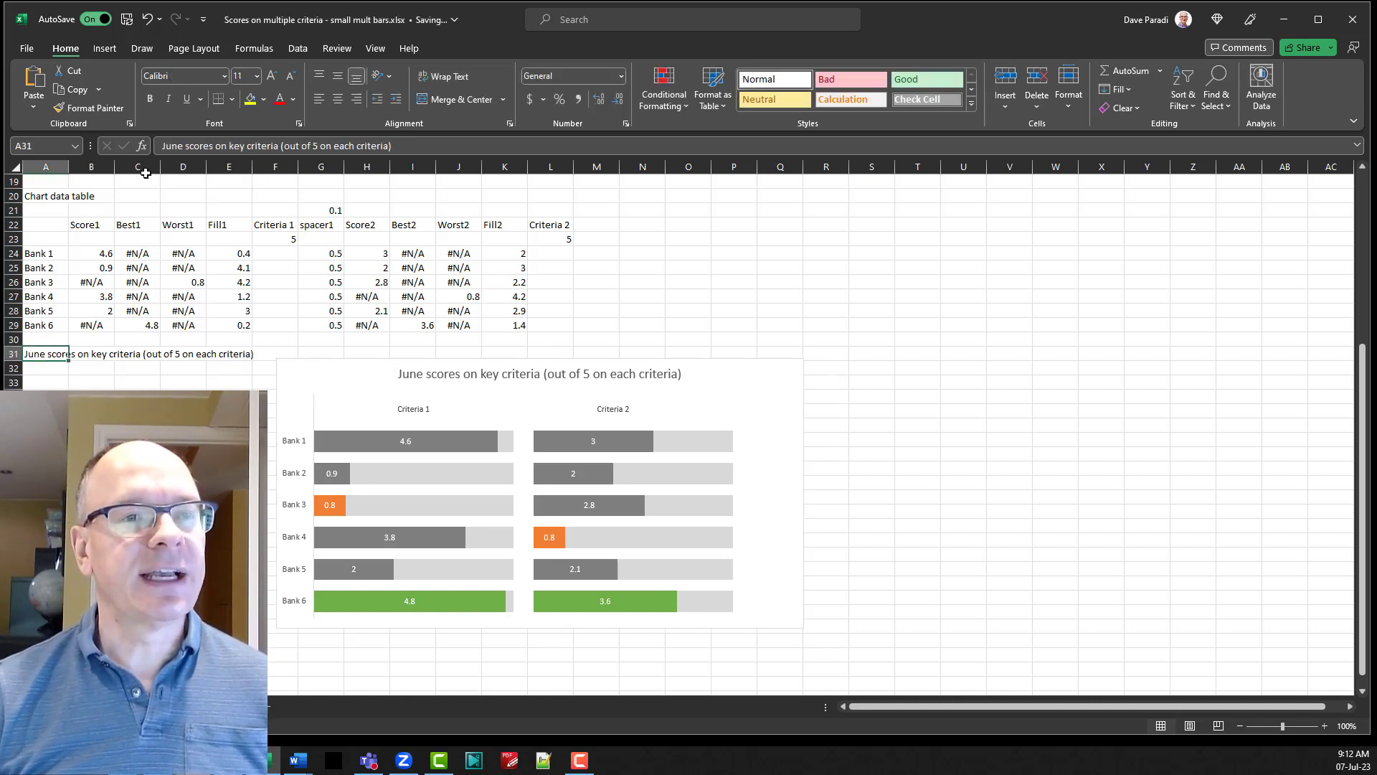
pyautogui.click(184, 145)
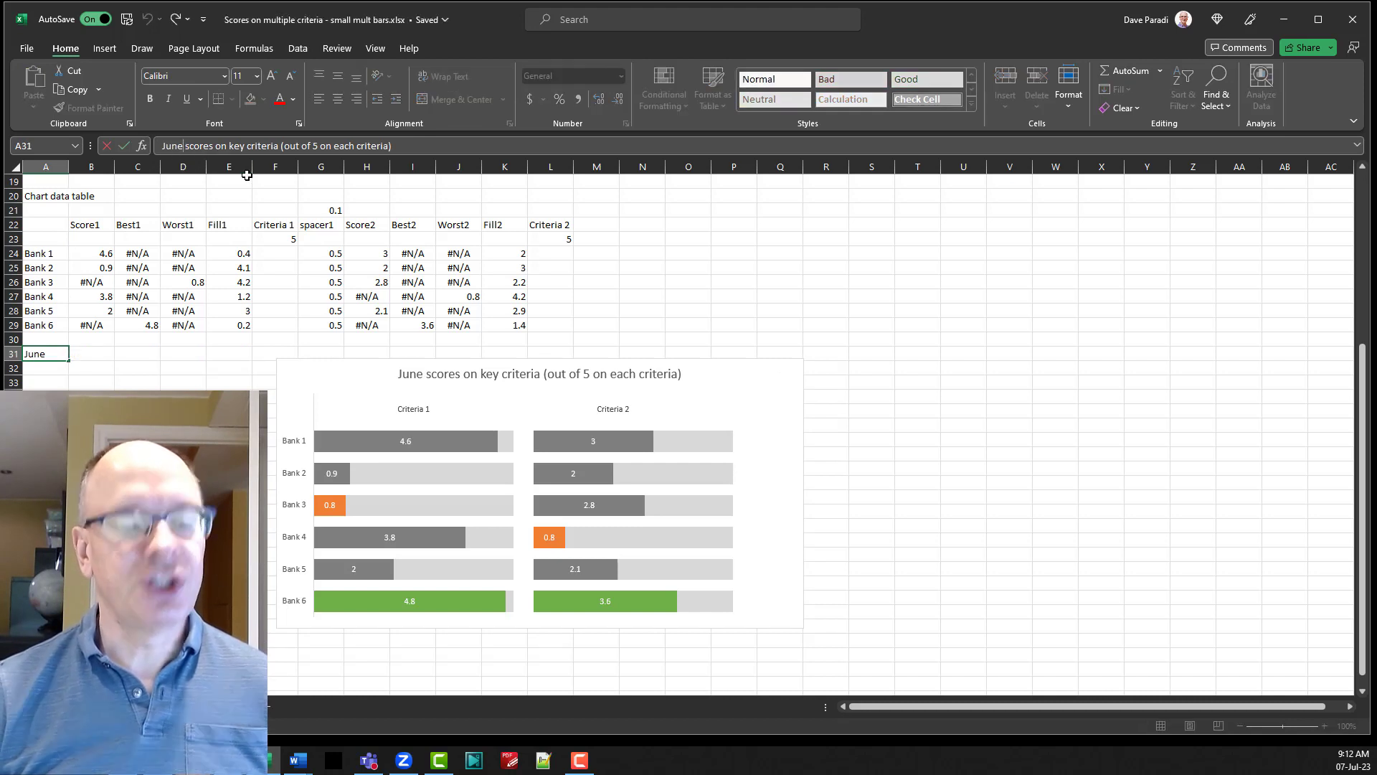
pyautogui.press('BackSpace')
pyautogui.press('BackSpace')
pyautogui.press('BackSpace')
pyautogui.press('BackSpace')
pyautogui.write('July')
pyautogui.press('Return')
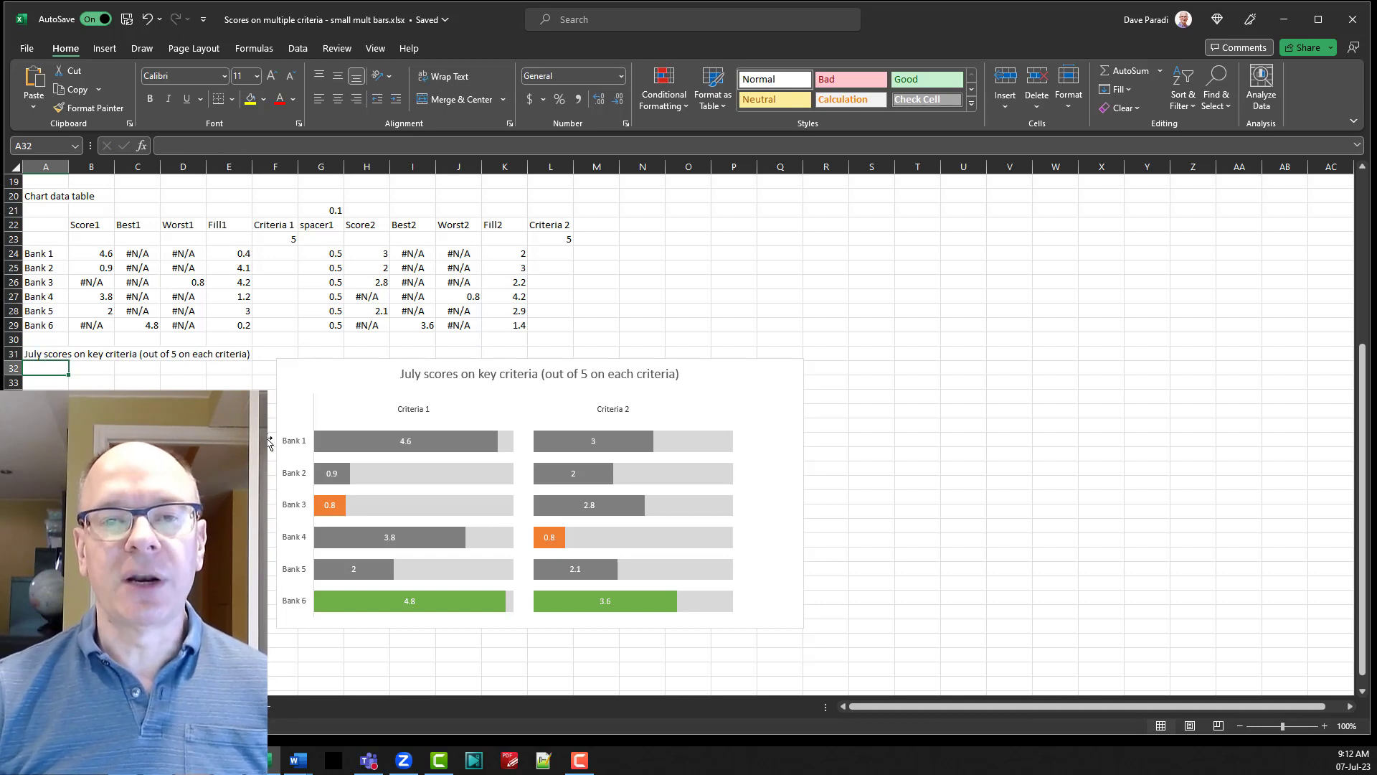
pyautogui.click(48, 354)
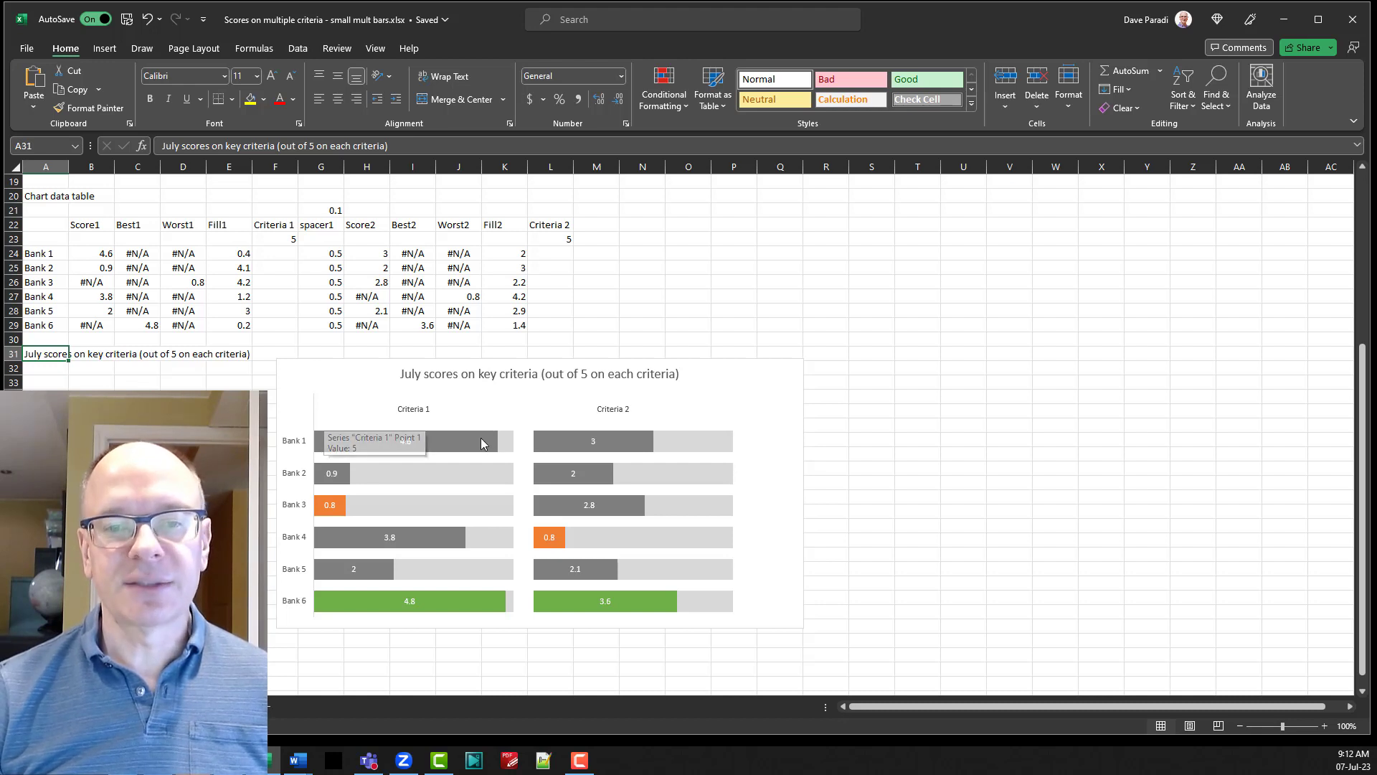
# Set the chart's vertical category axis to No line, then close the axis formatting options and deselect the chart.
pyautogui.moveTo(446, 558)
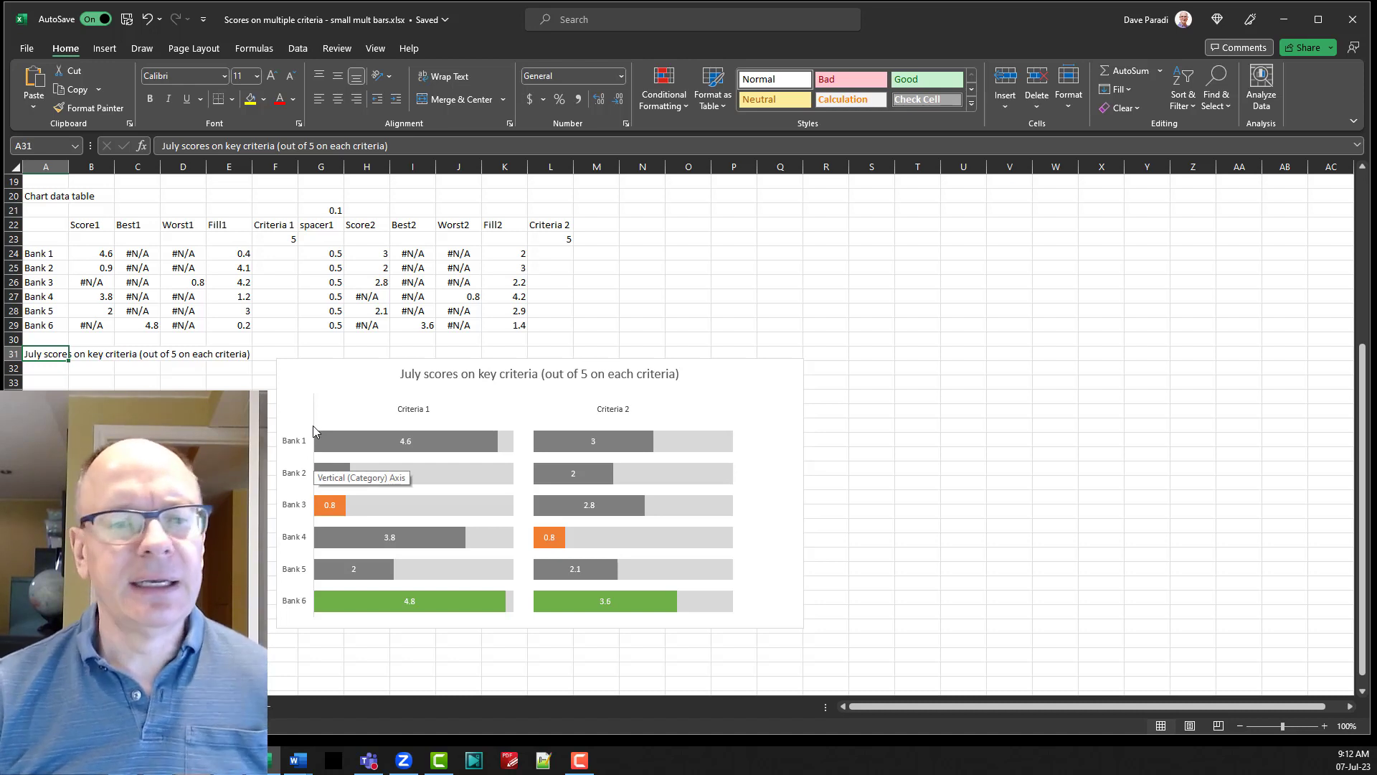
pyautogui.click(297, 445)
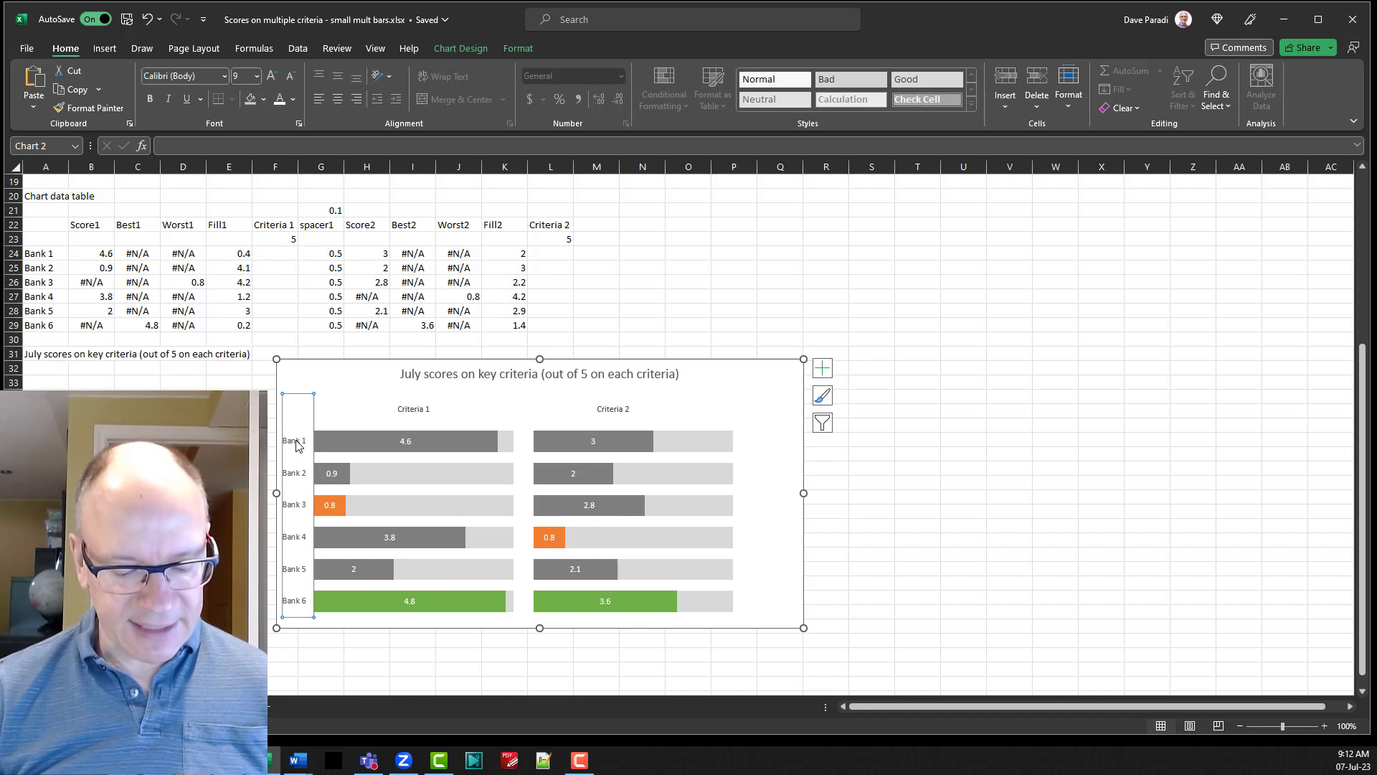
pyautogui.doubleClick(298, 445)
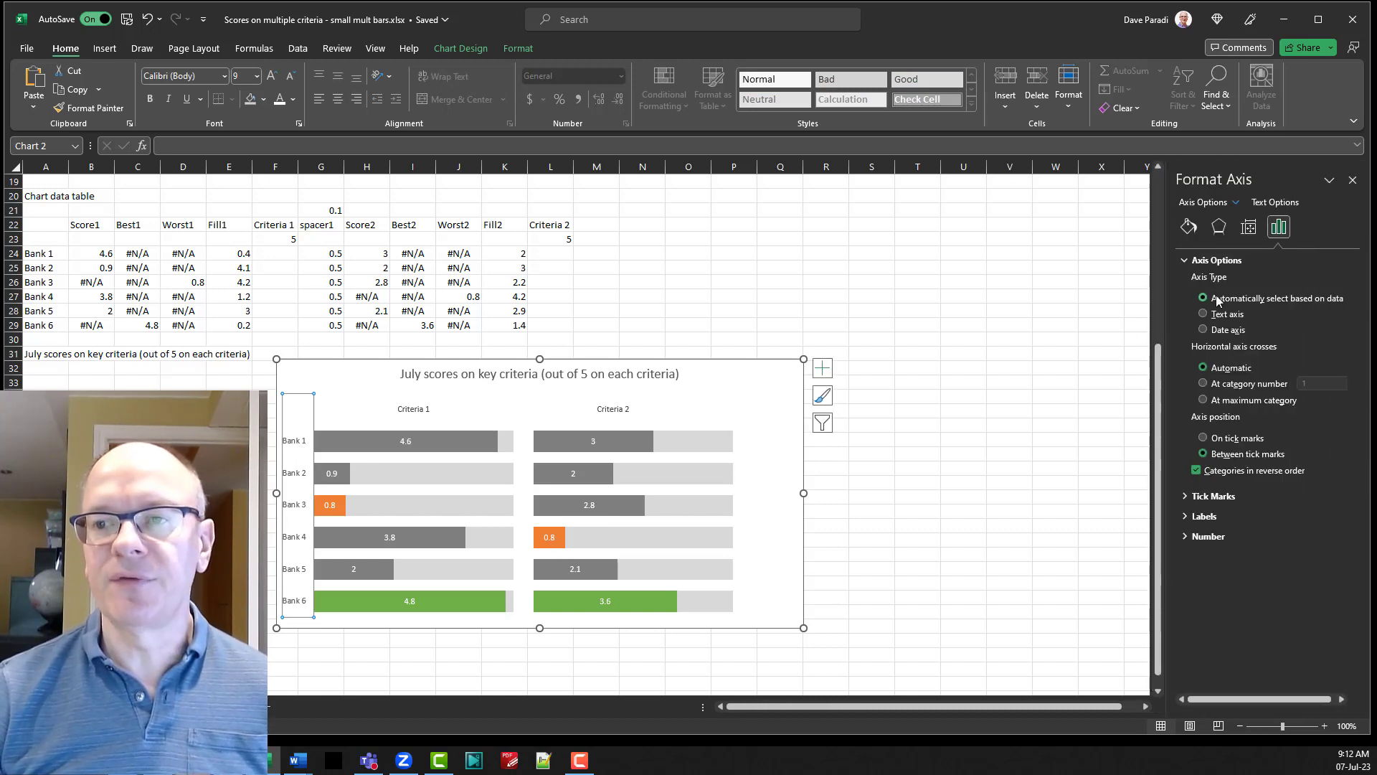
pyautogui.click(1189, 228)
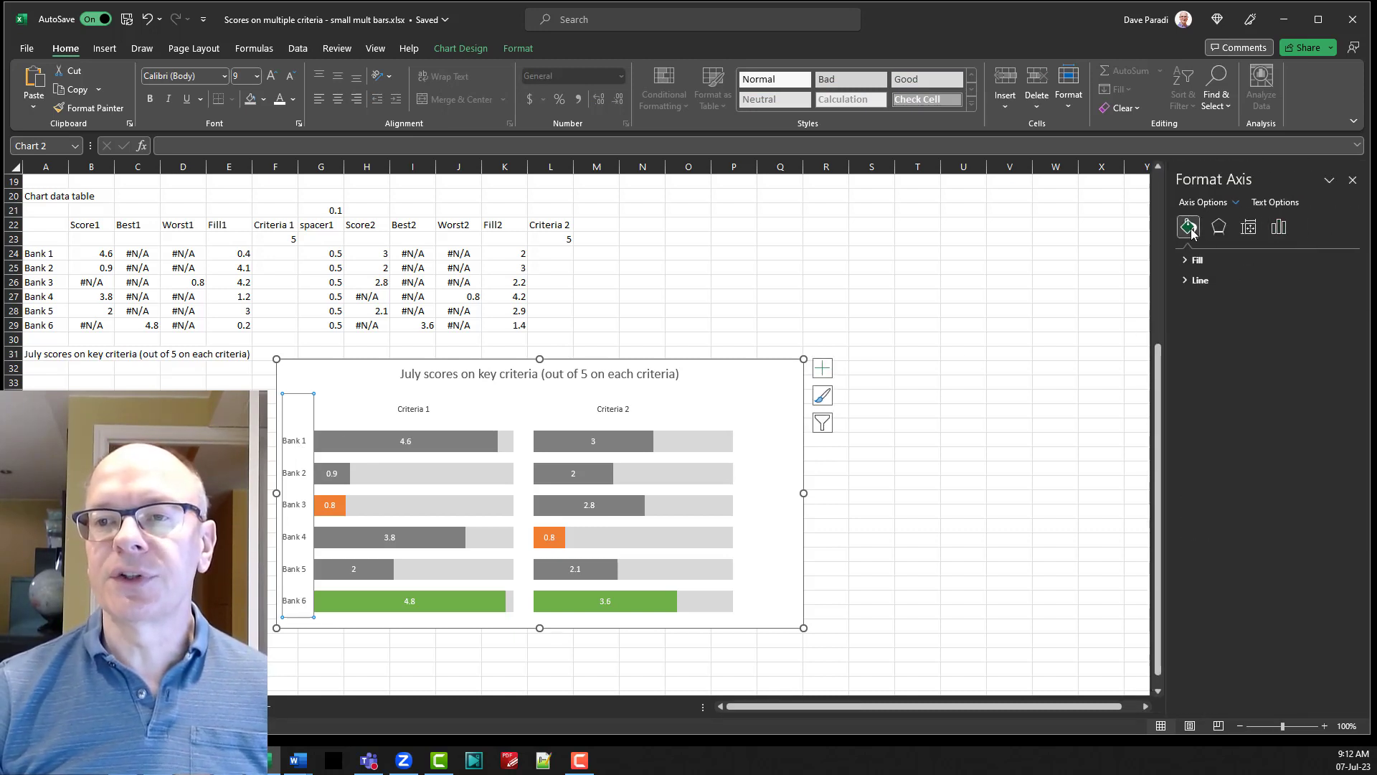
pyautogui.click(1196, 281)
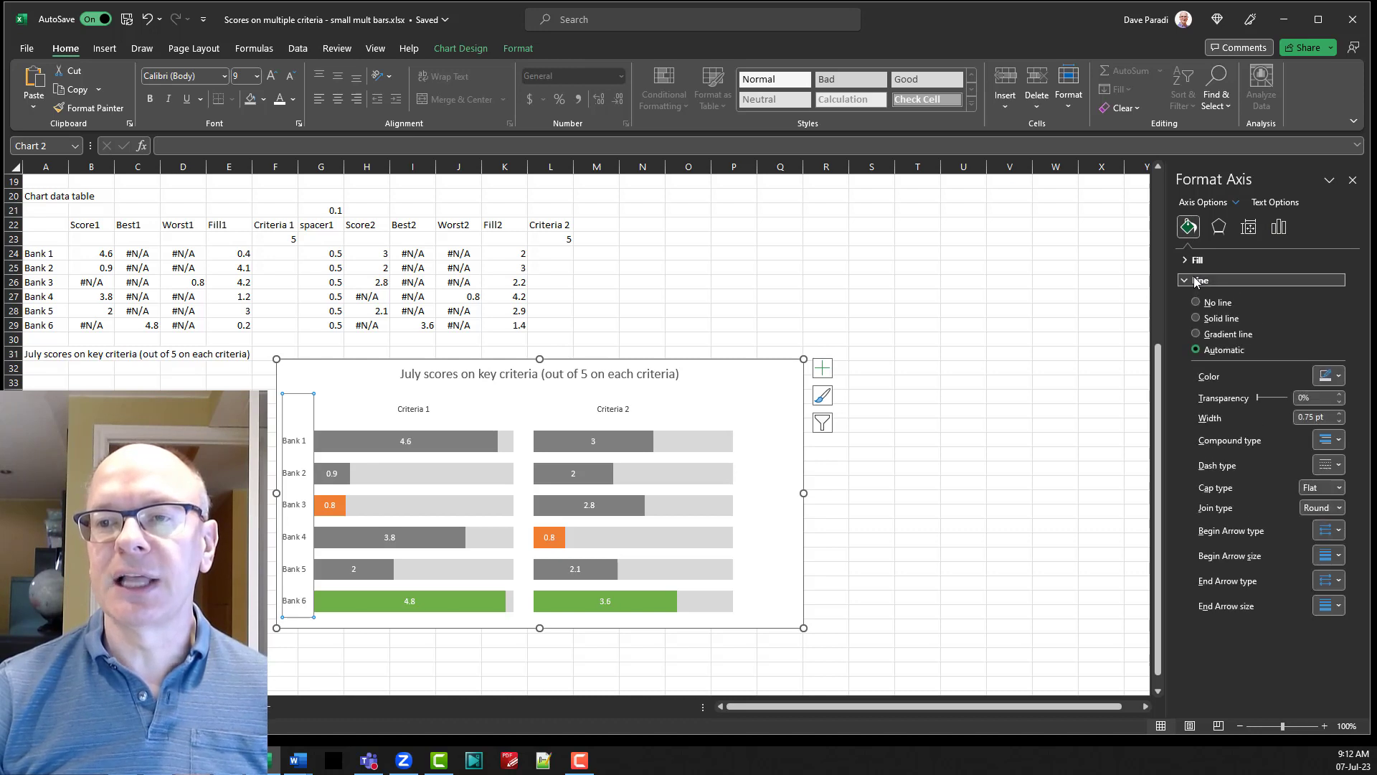
pyautogui.click(1196, 303)
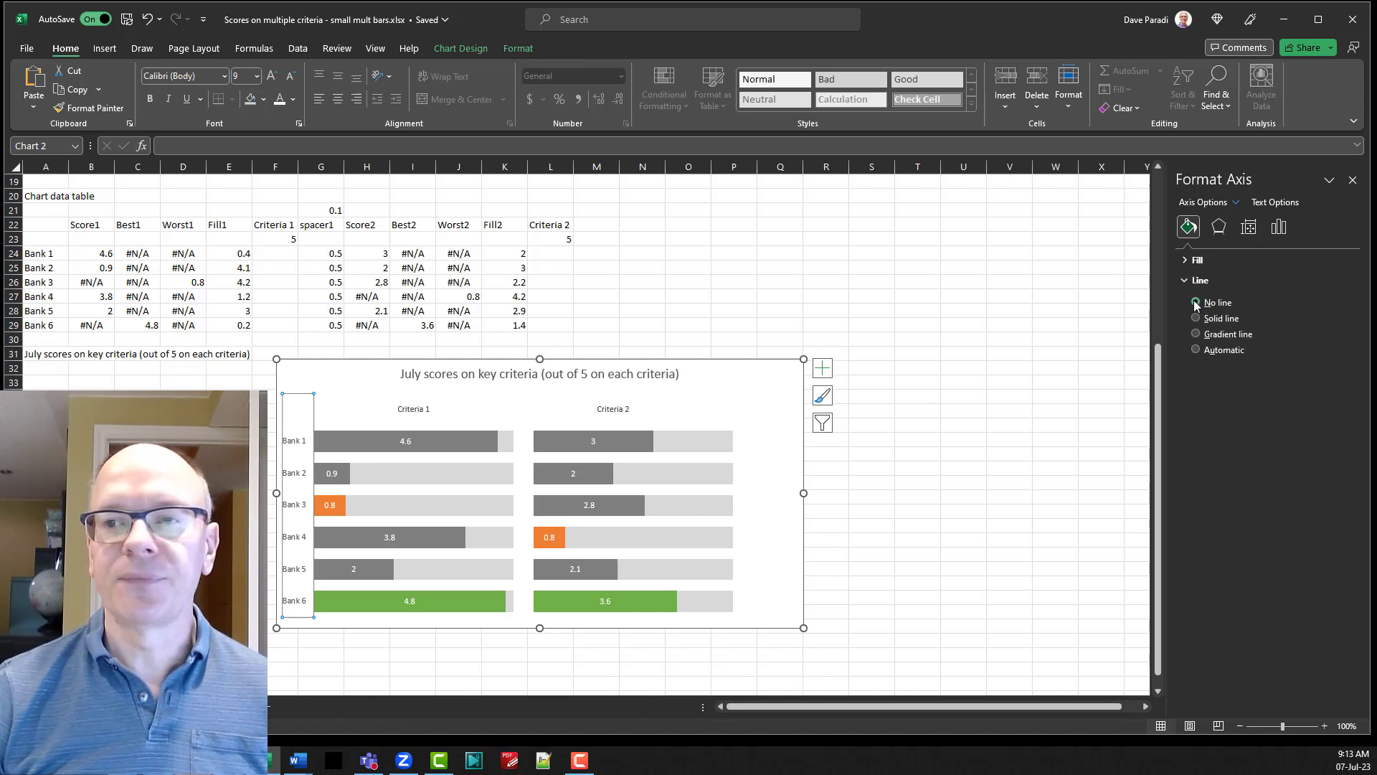
pyautogui.click(1353, 180)
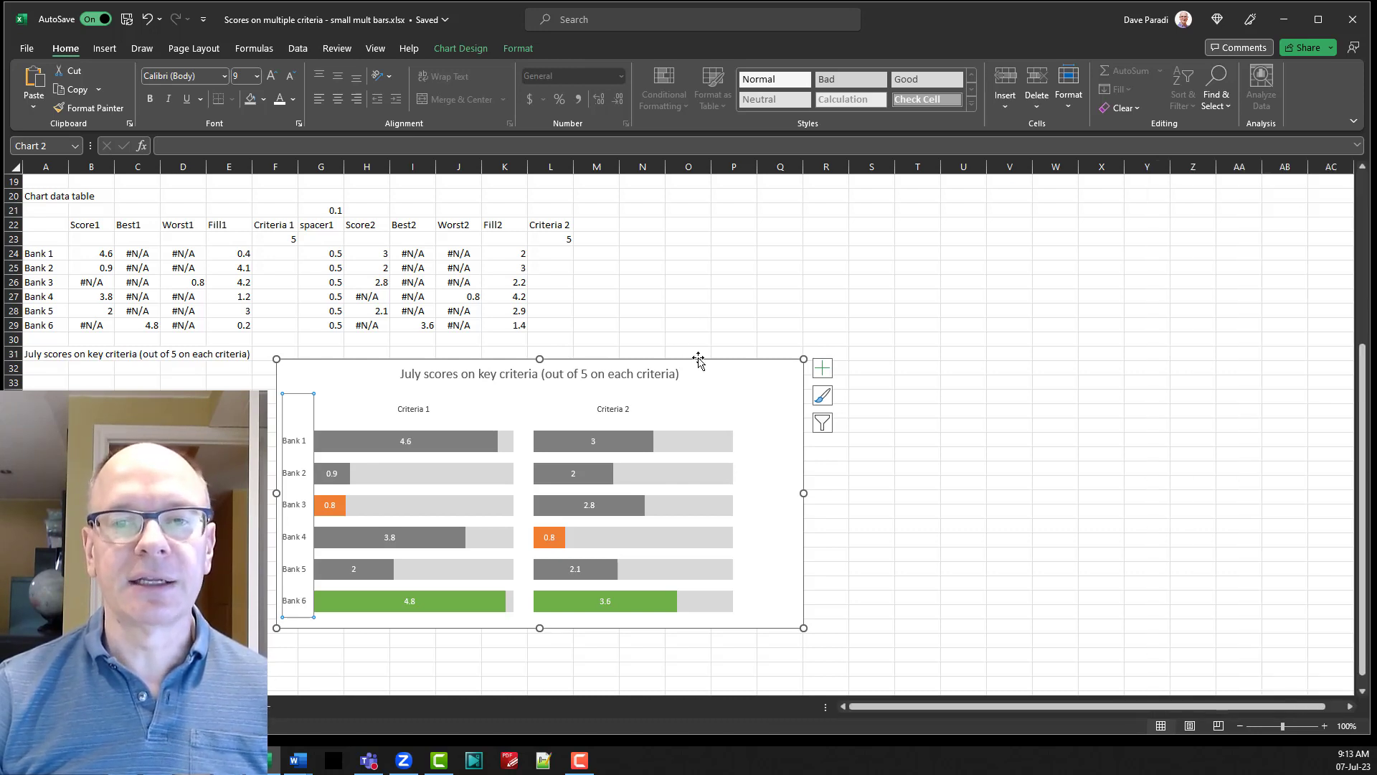
pyautogui.click(728, 328)
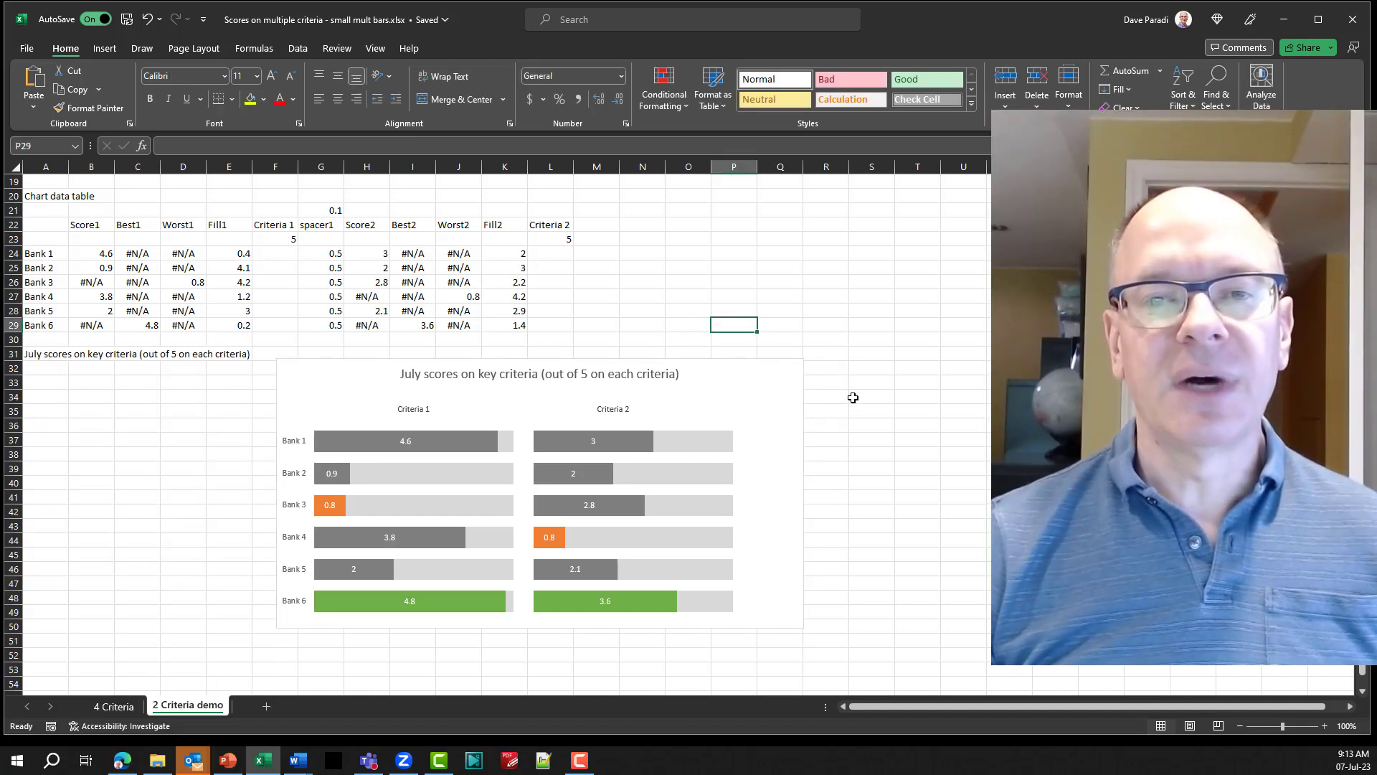